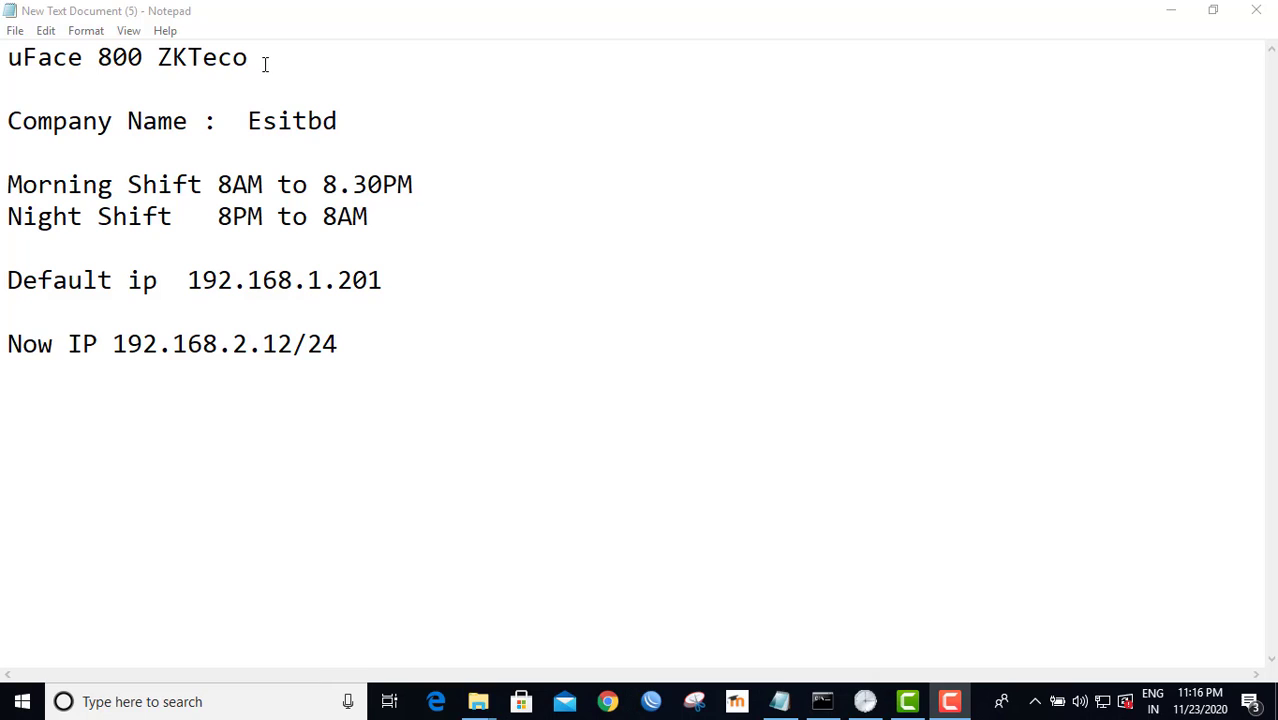
- Review the device model, default IP and current IP in the notes, and check the running ping to 192.168.2.12
{"action": "left_click_drag", "start_coordinate": [265, 64], "coordinate": [10, 60]}
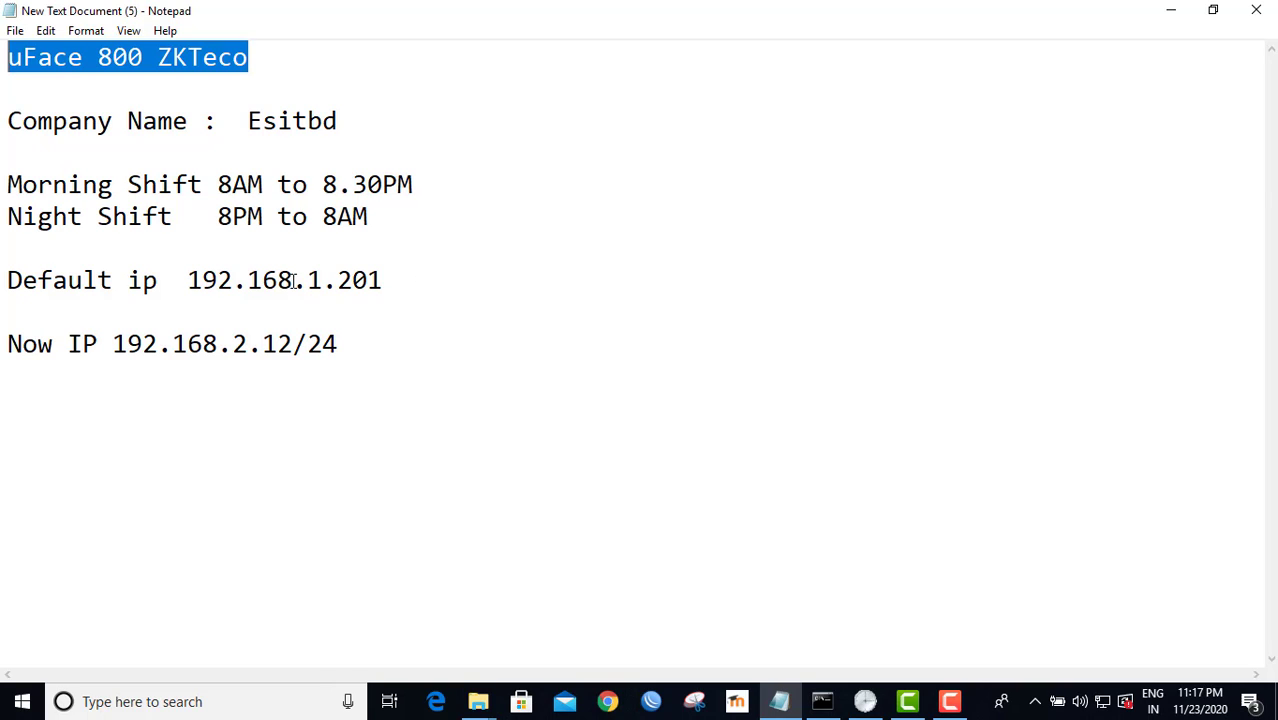
{"action": "left_click_drag", "start_coordinate": [386, 281], "coordinate": [190, 280]}
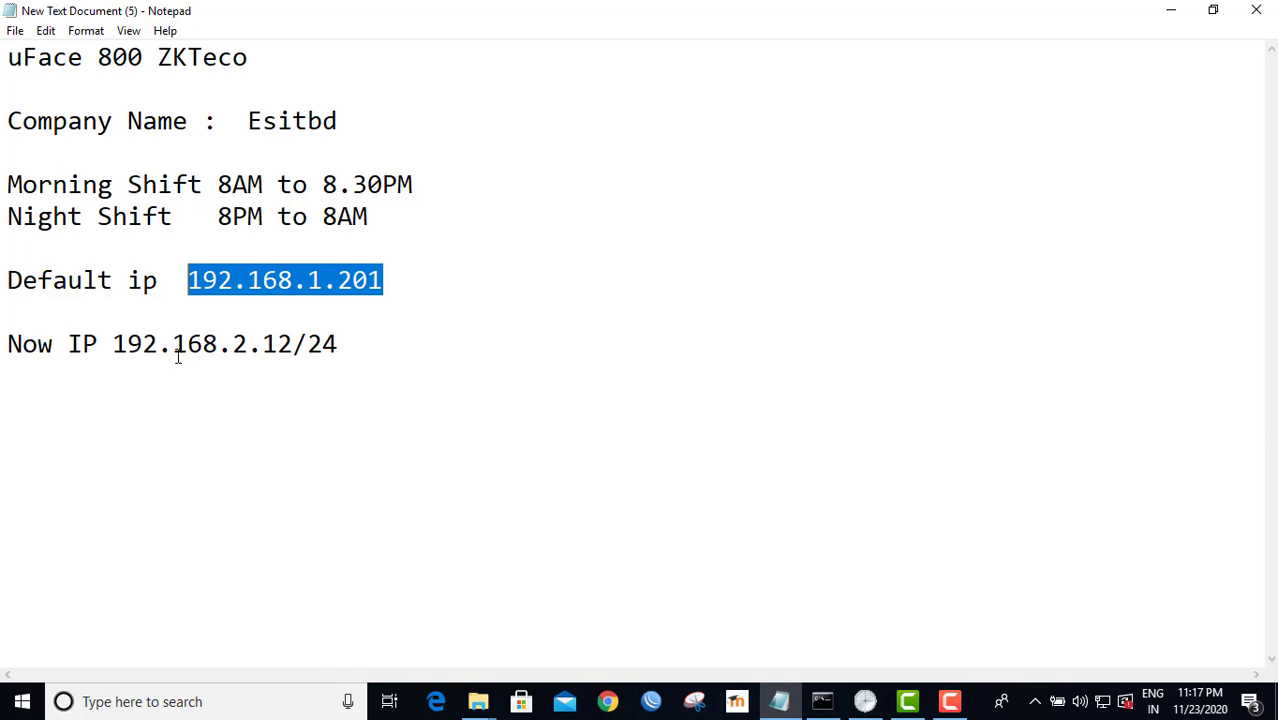
{"action": "left_click_drag", "start_coordinate": [110, 344], "coordinate": [293, 352]}
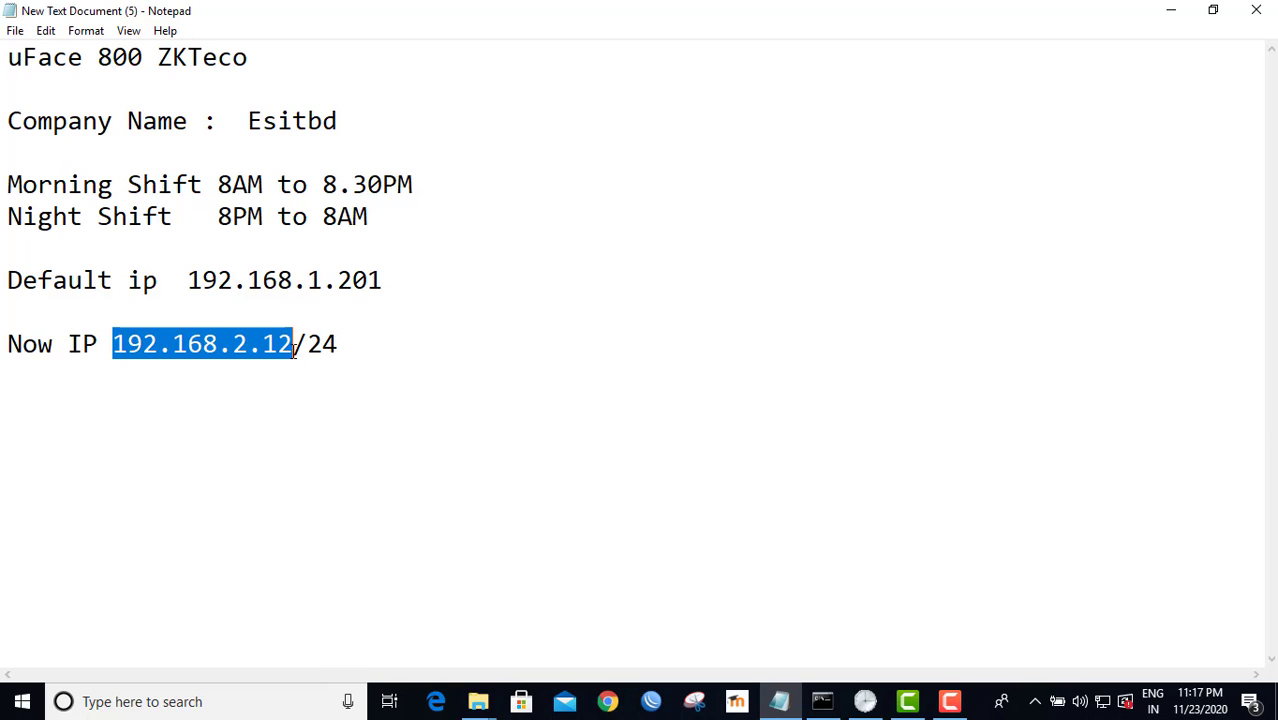
{"action": "left_click", "coordinate": [836, 702]}
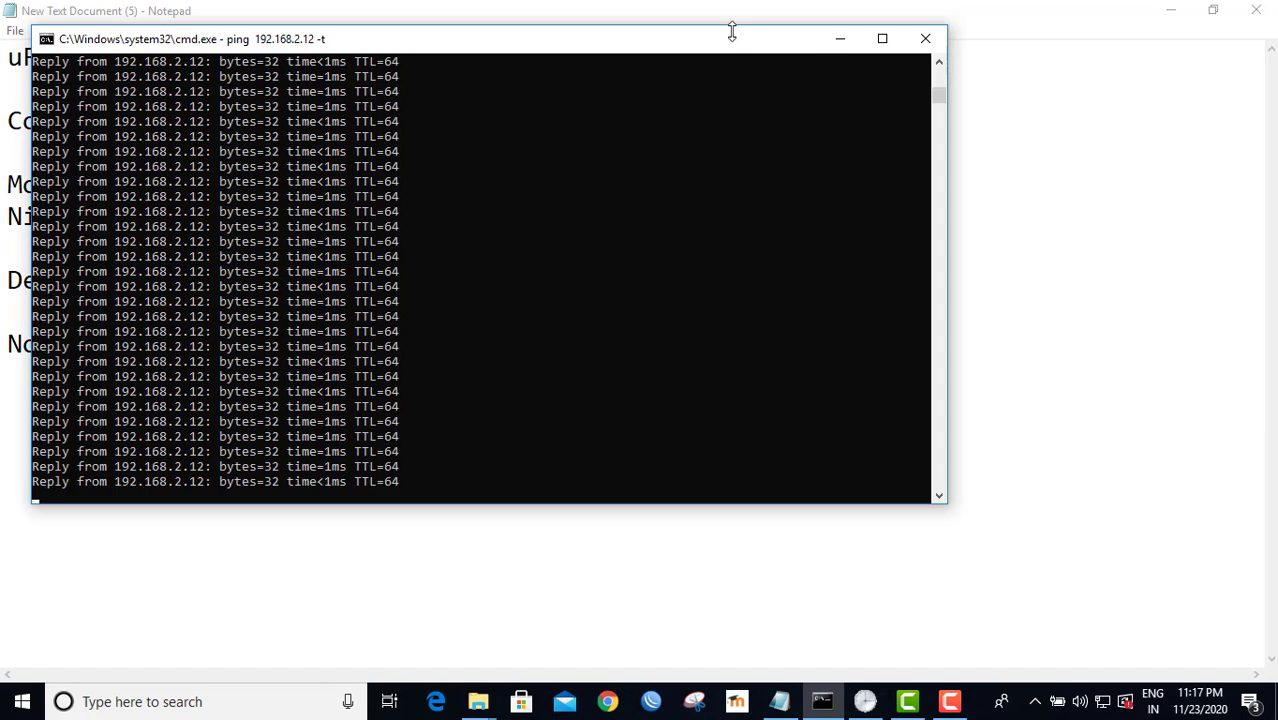
{"action": "left_click", "coordinate": [838, 38]}
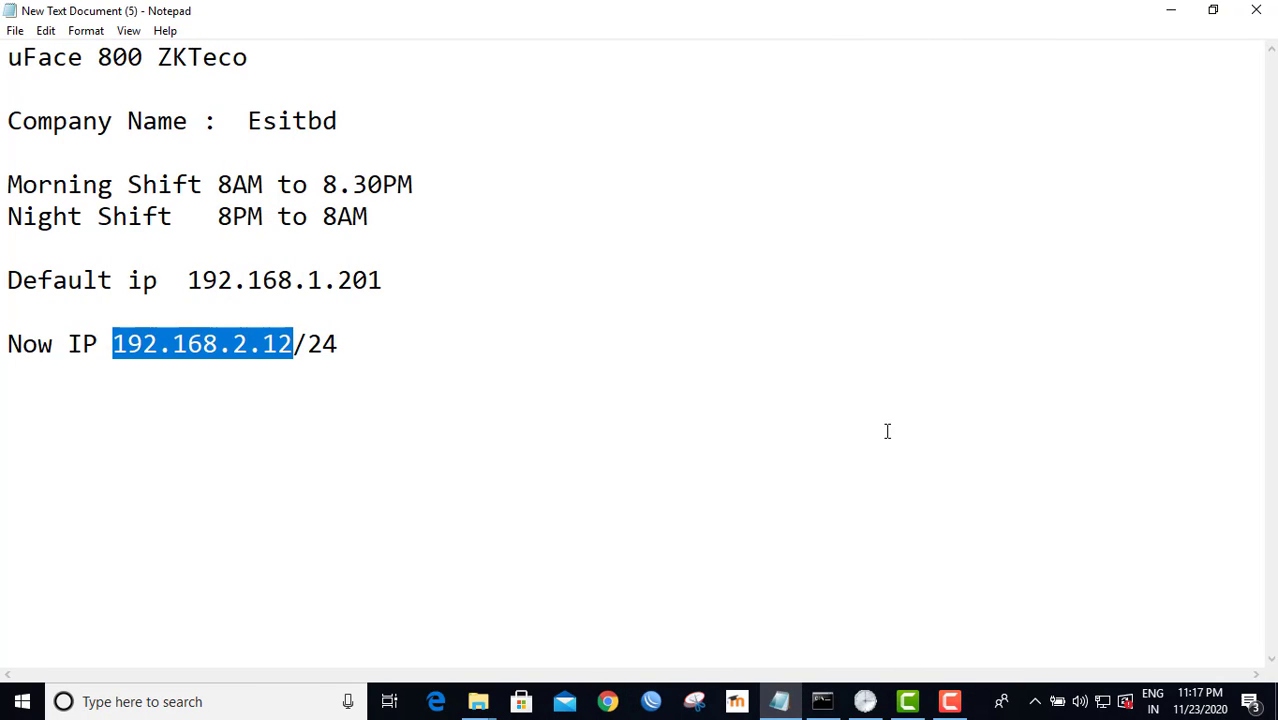
- Switch to the Attendance Management Program and delete device 1 from the machine list
{"action": "left_click", "coordinate": [866, 704]}
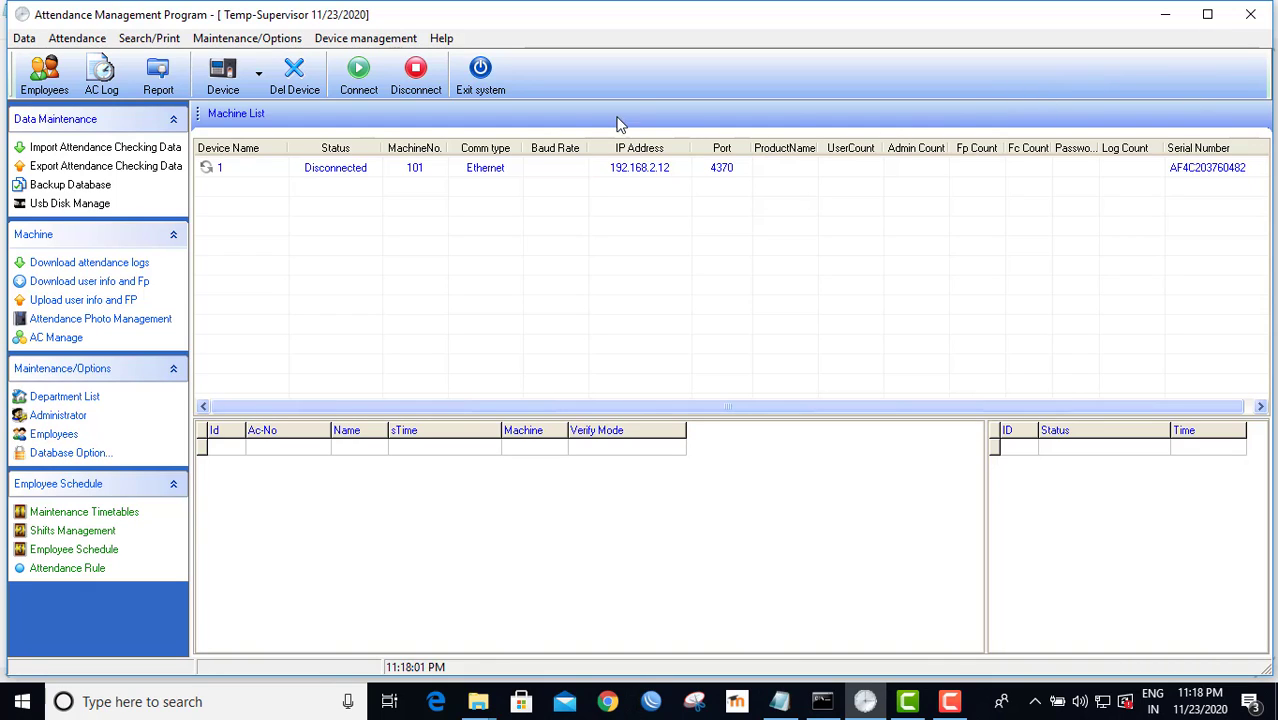
{"action": "left_click", "coordinate": [345, 172]}
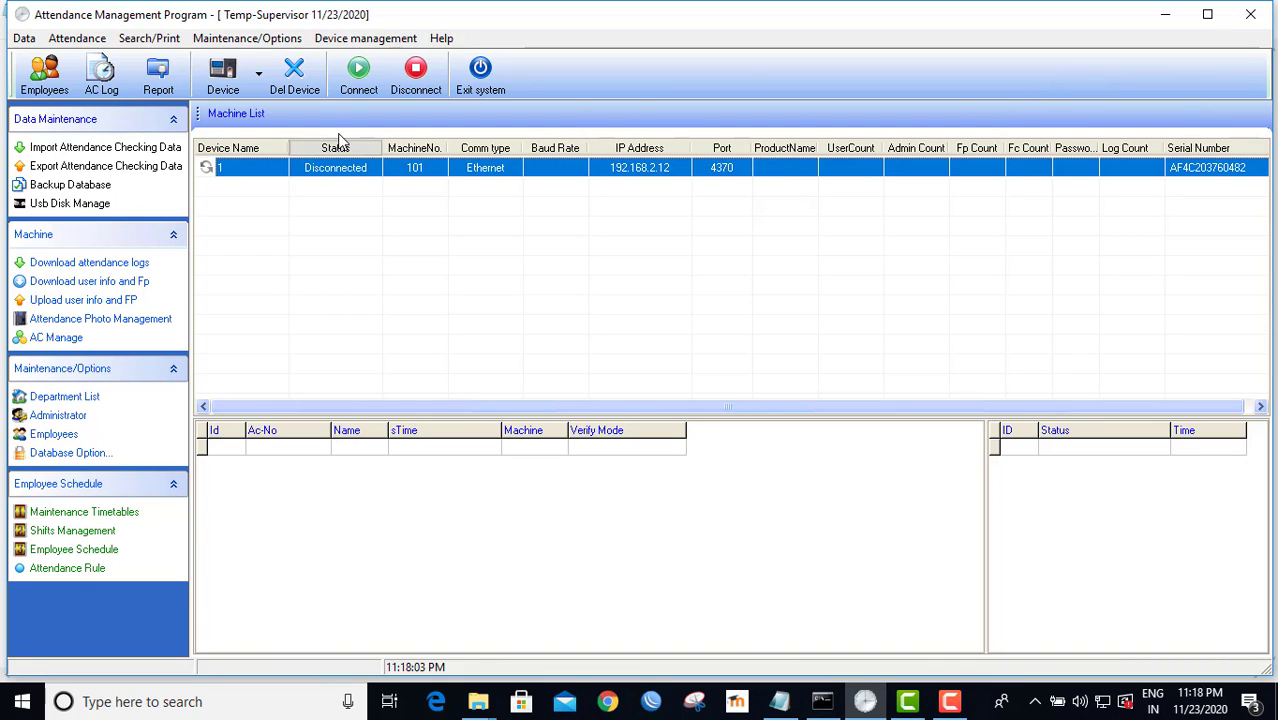
{"action": "left_click", "coordinate": [295, 75]}
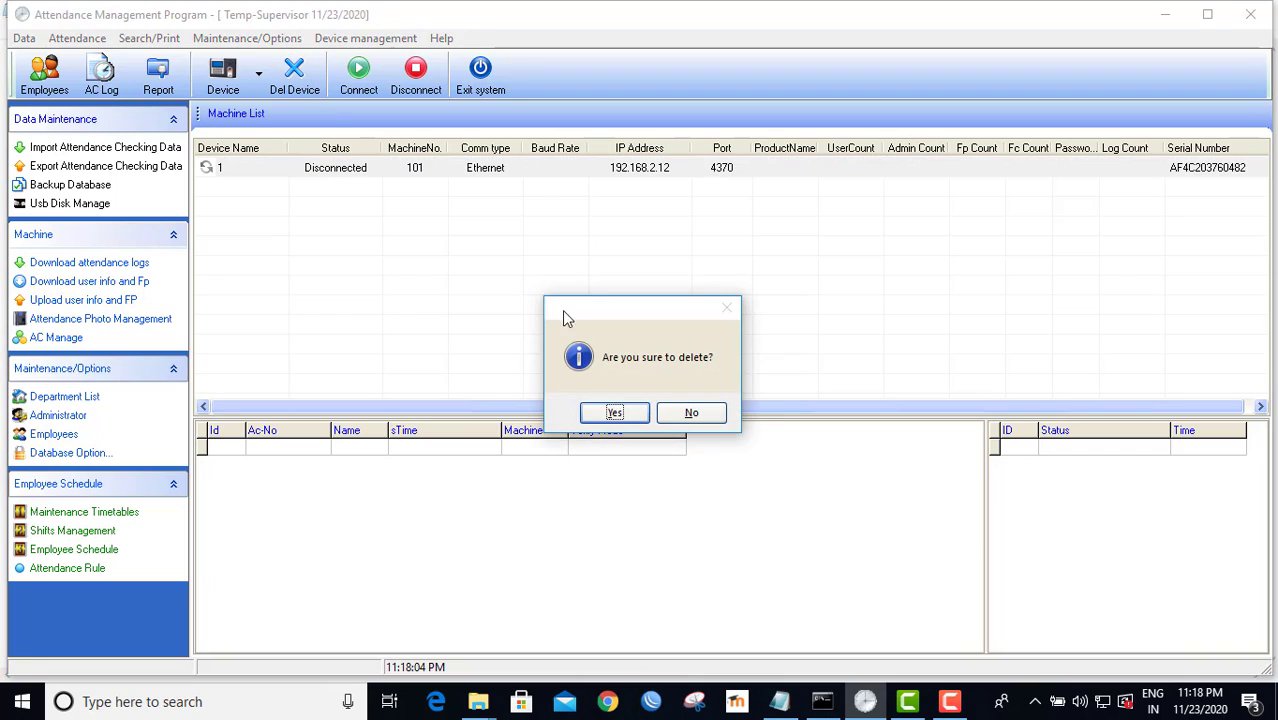
{"action": "left_click", "coordinate": [612, 413]}
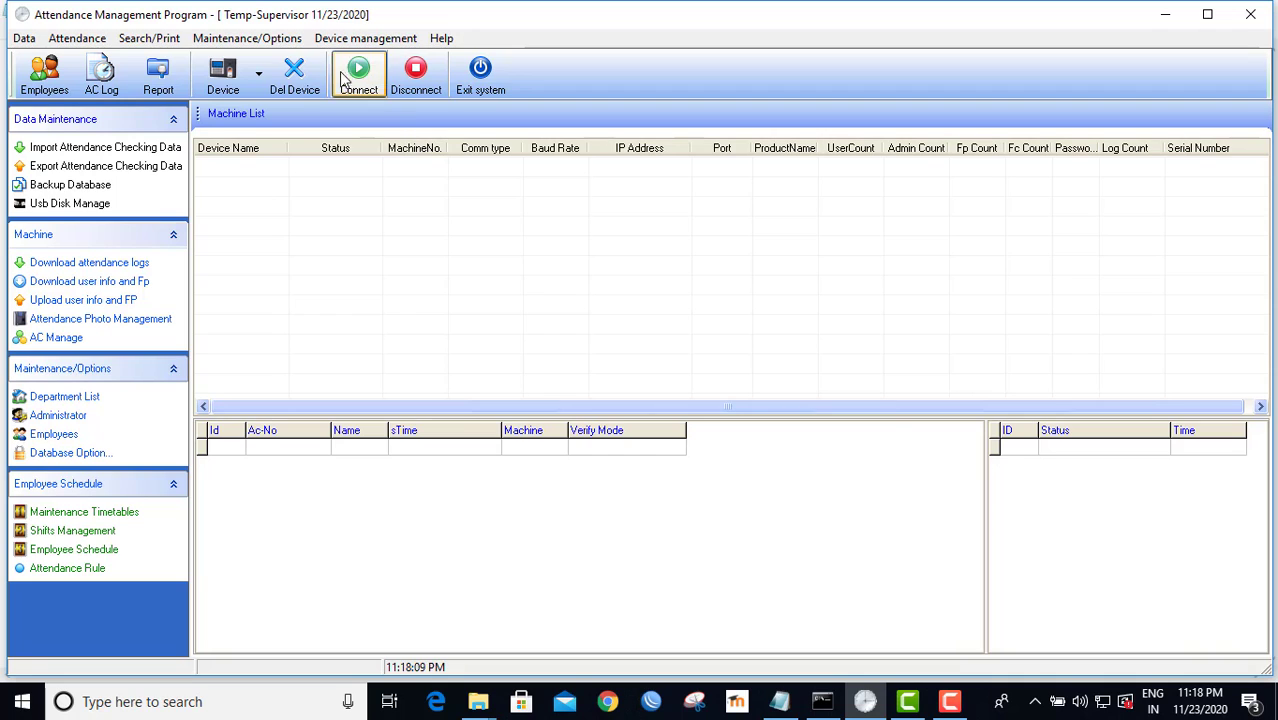
- Add a new device using Ethernet communication and the IP address 192.168.2.12
{"action": "left_click", "coordinate": [231, 70]}
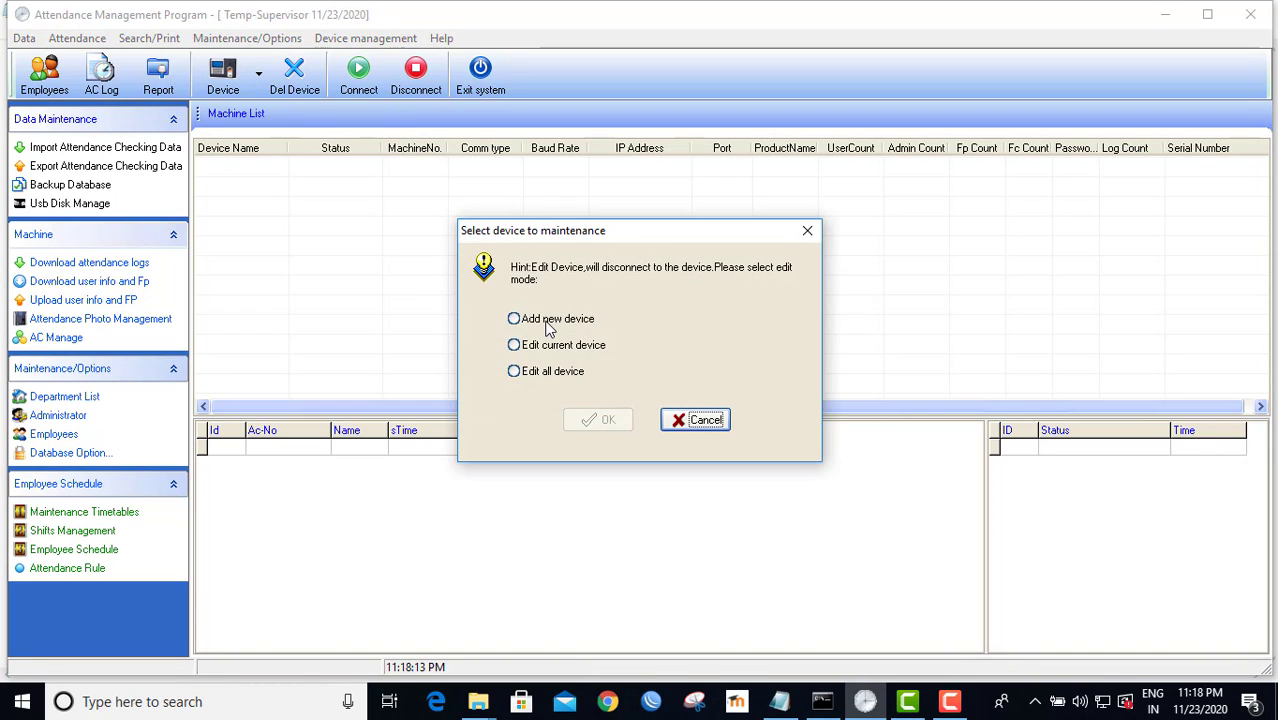
{"action": "left_click", "coordinate": [549, 320]}
{"action": "left_click", "coordinate": [605, 421]}
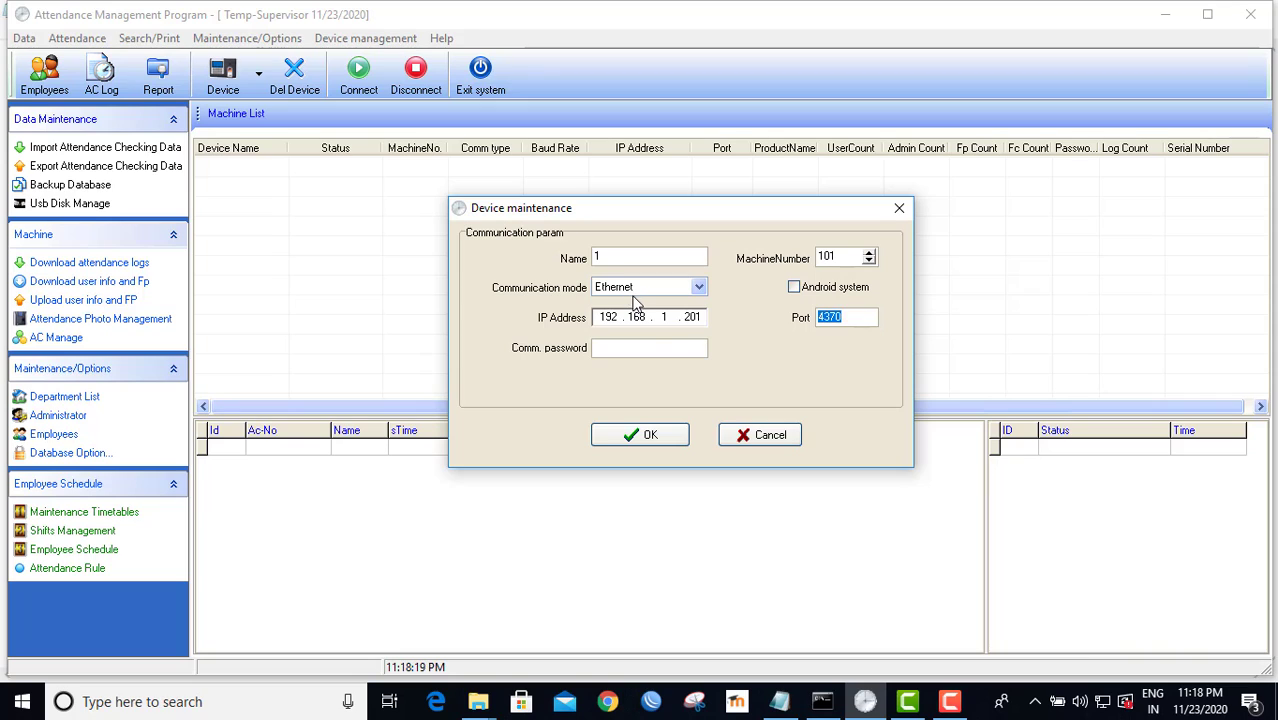
{"action": "left_click", "coordinate": [634, 292]}
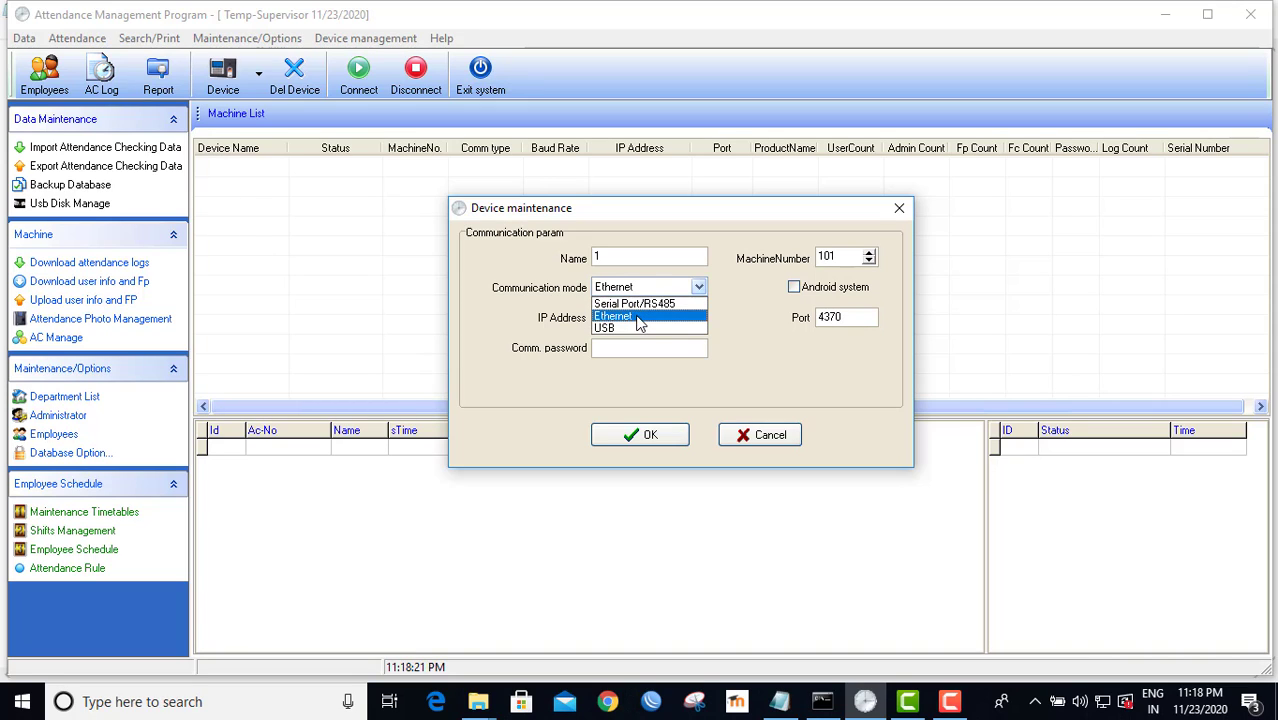
{"action": "left_click", "coordinate": [637, 316]}
{"action": "left_click_drag", "start_coordinate": [601, 318], "coordinate": [618, 320]}
{"action": "left_click", "coordinate": [665, 317]}
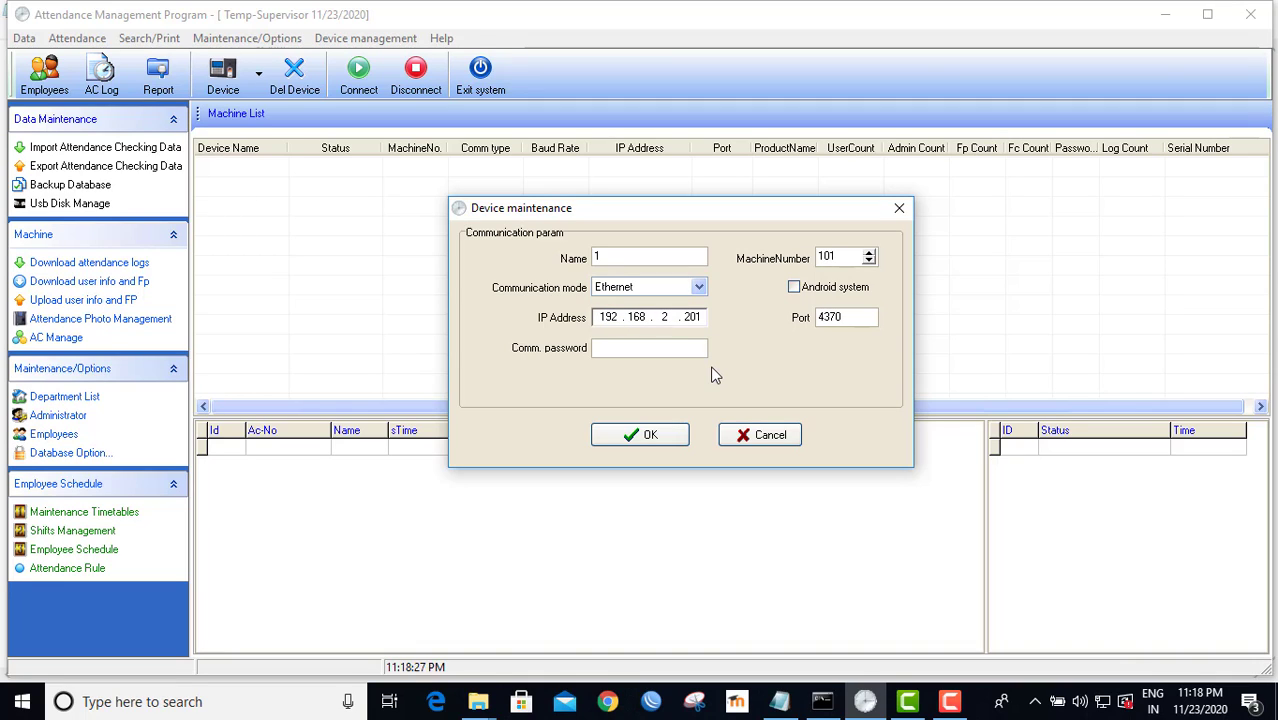
{"action": "key", "text": "BackSpace"}
{"action": "key", "text": "BackSpace"}
{"action": "left_click", "coordinate": [660, 437]}
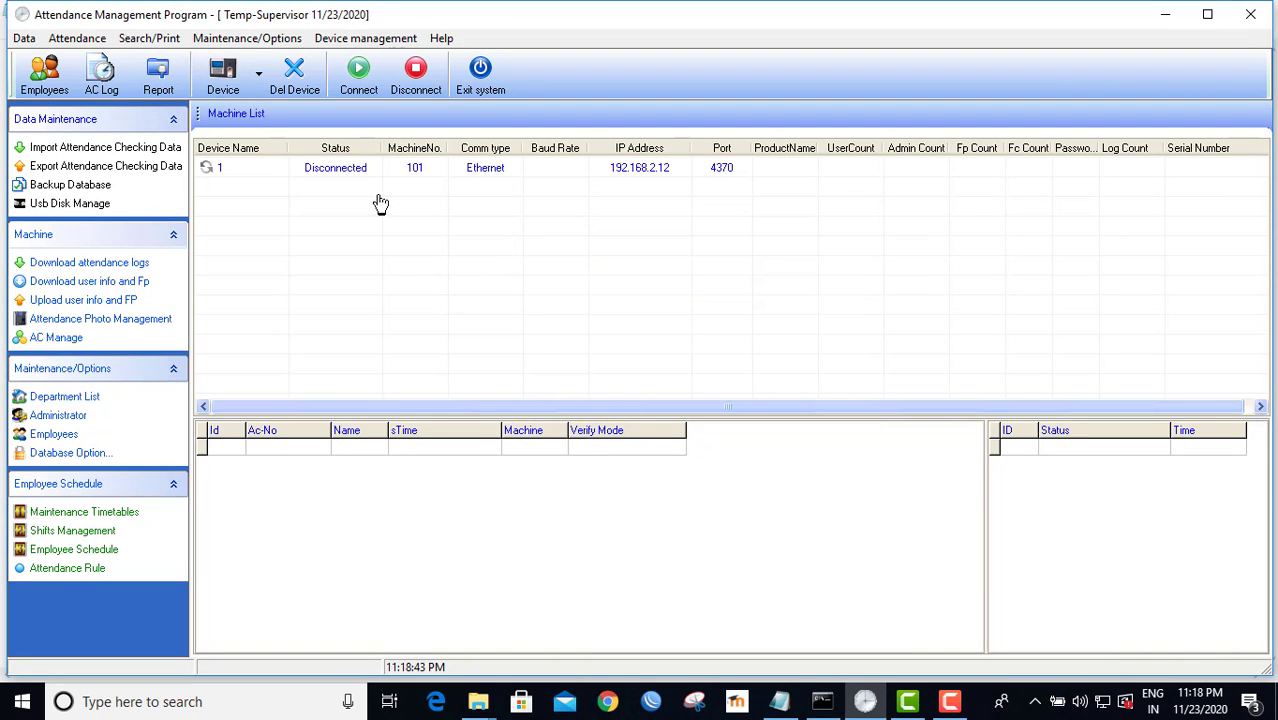
- Connect to device 1 at 192.168.2.12 and download its attendance logs
{"action": "left_click", "coordinate": [352, 176]}
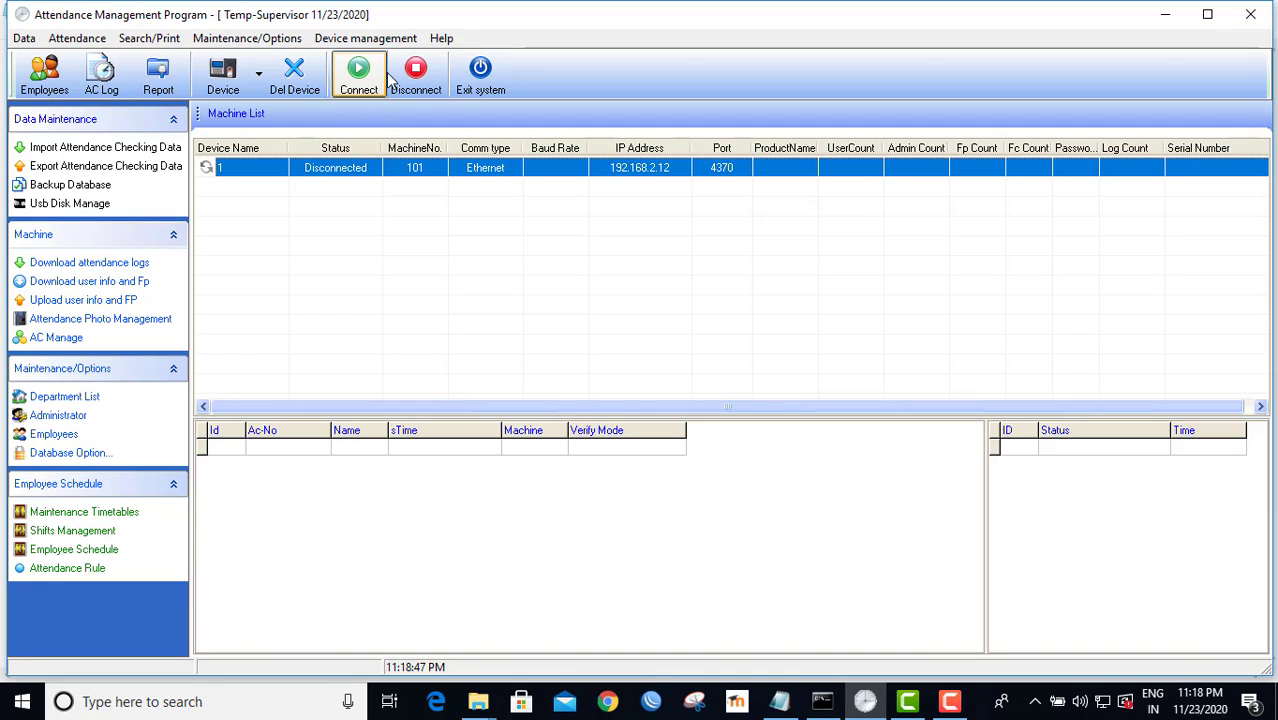
{"action": "left_click", "coordinate": [372, 78]}
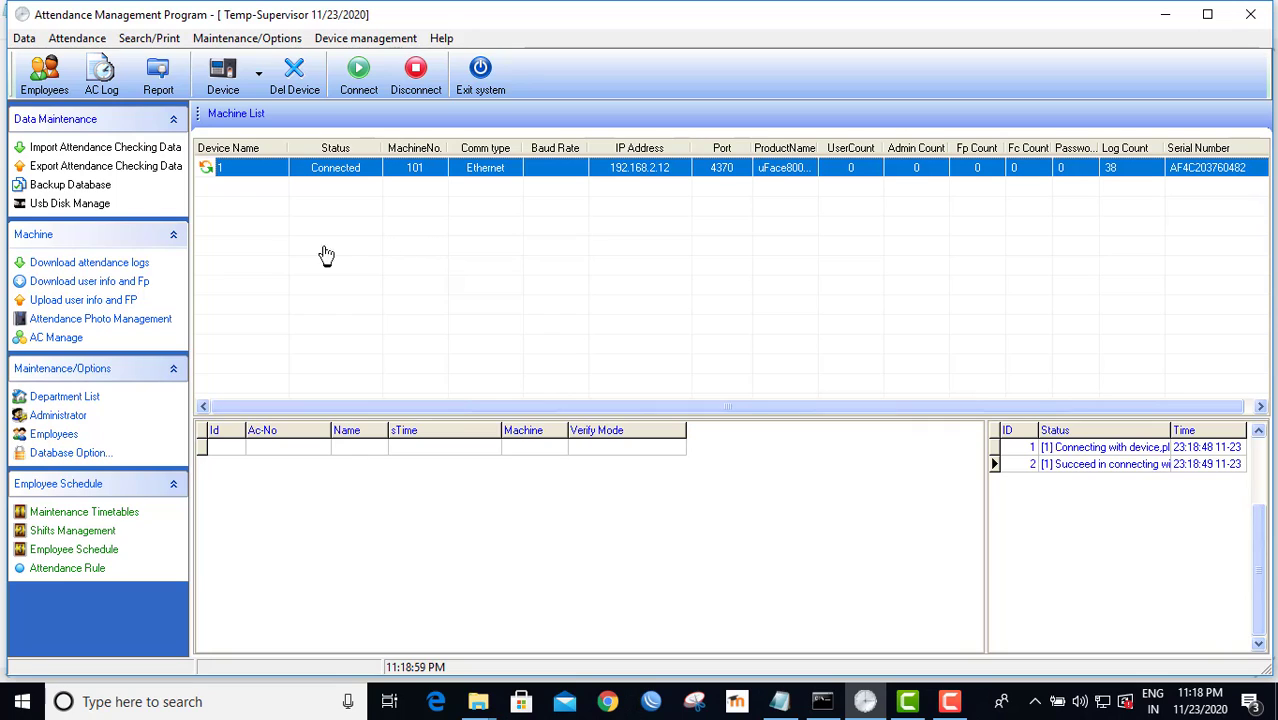
{"action": "left_click", "coordinate": [138, 263]}
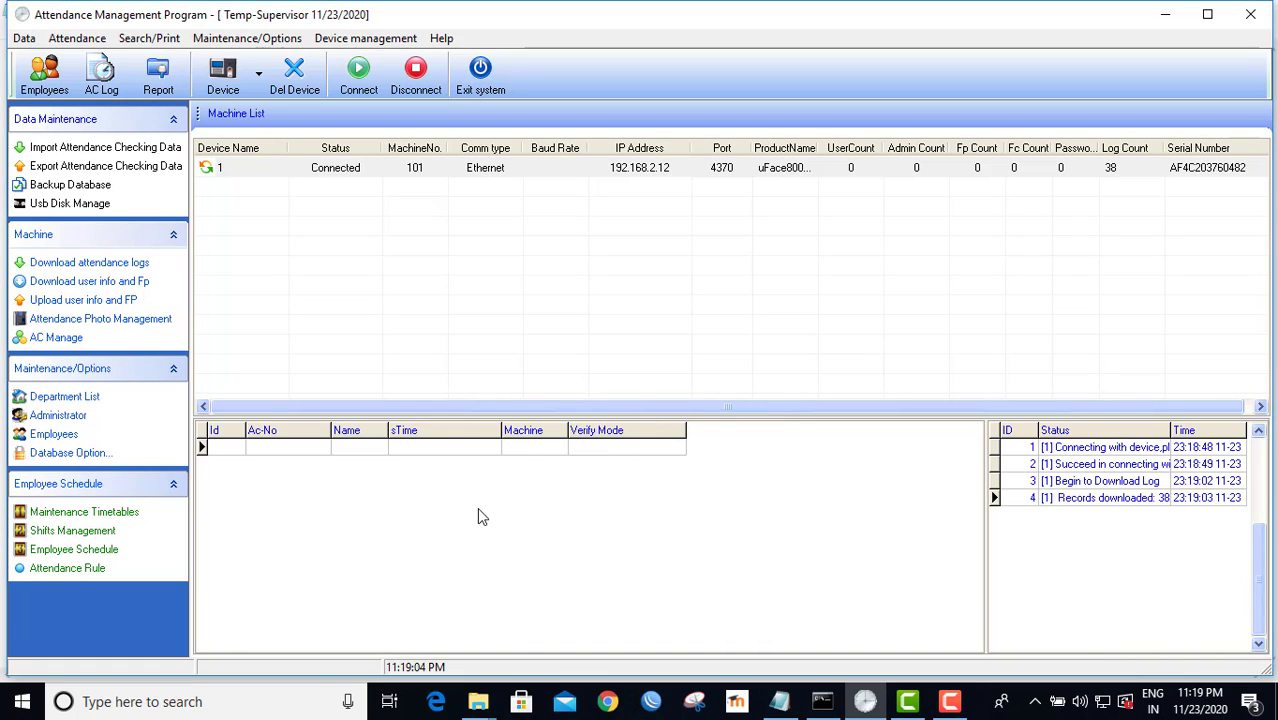
{"action": "left_click", "coordinate": [137, 263]}
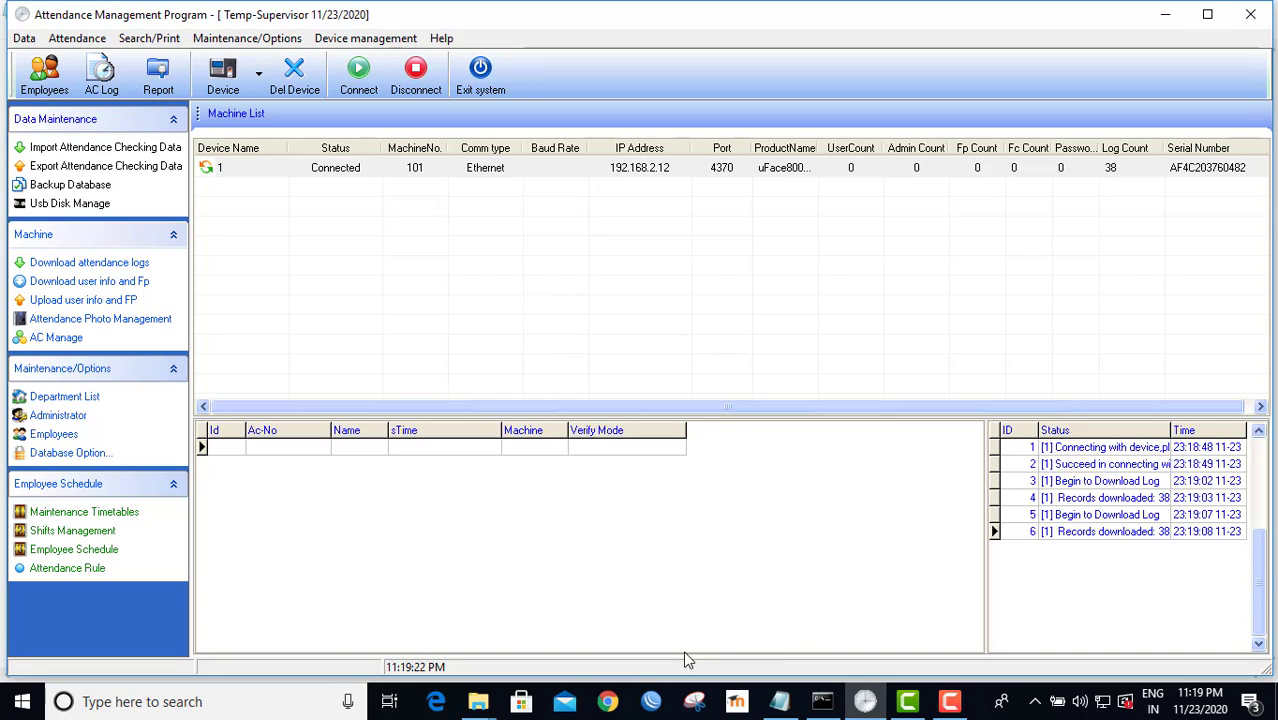
- Check the shift times in the notes, and delete the Day Shift and Nifgt Shift departments in the Attendance Management Program
{"action": "left_click", "coordinate": [796, 704]}
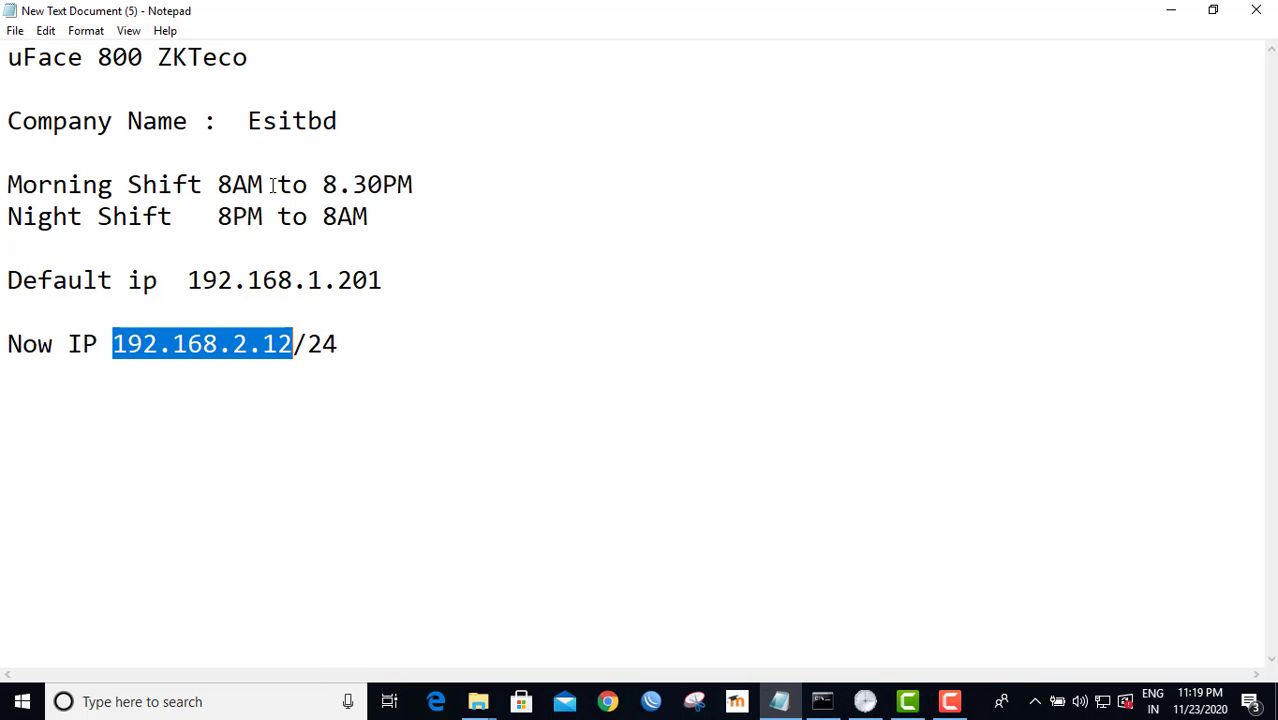
{"action": "left_click", "coordinate": [866, 703]}
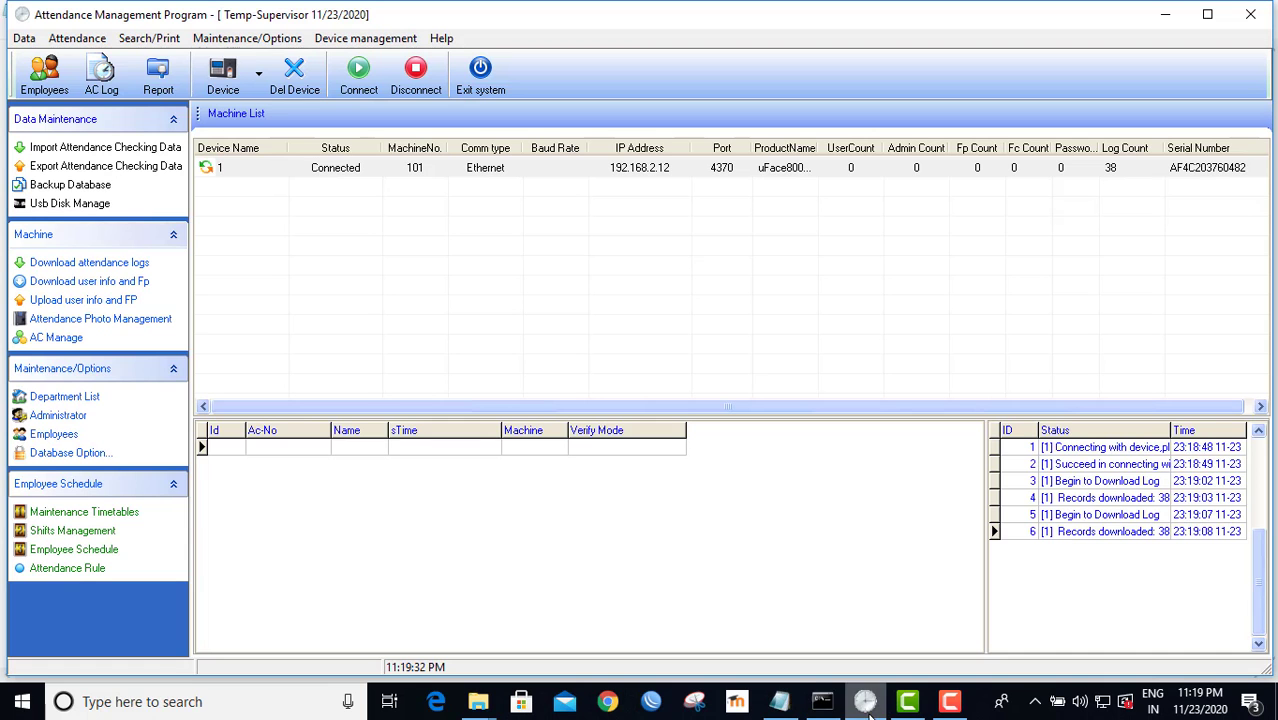
{"action": "left_click", "coordinate": [98, 402]}
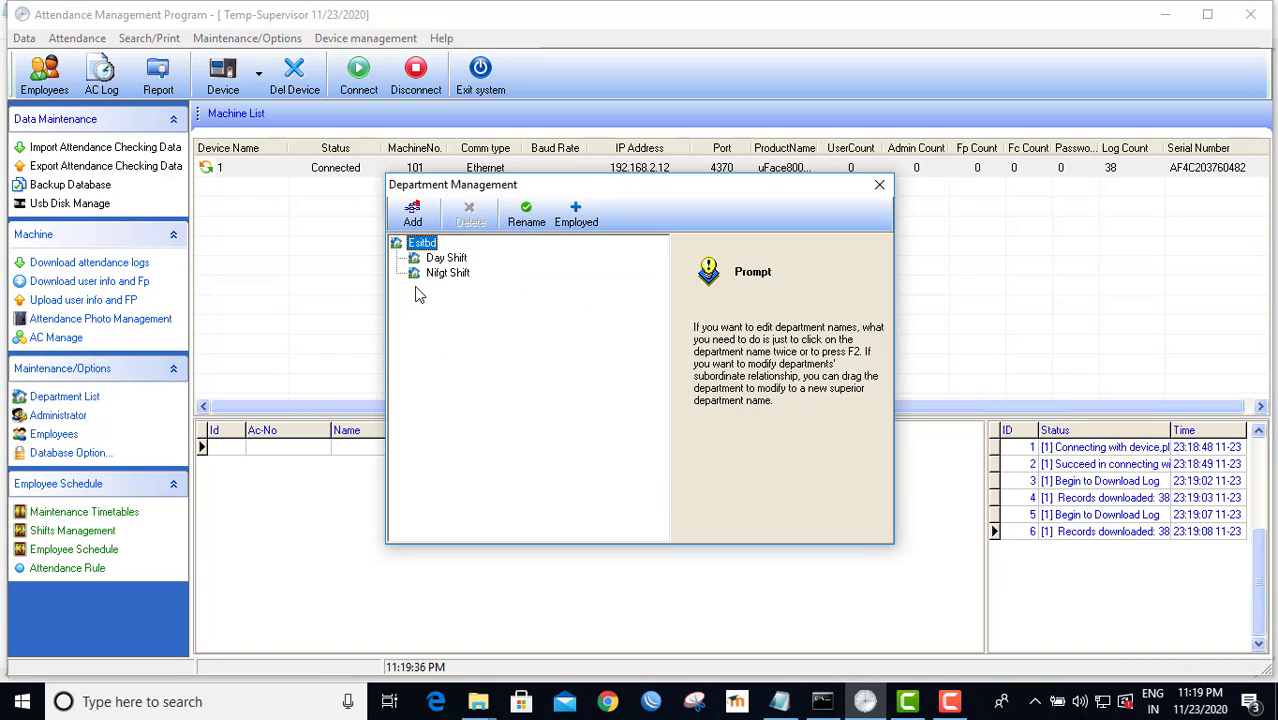
{"action": "left_click", "coordinate": [442, 259]}
{"action": "left_click", "coordinate": [472, 220]}
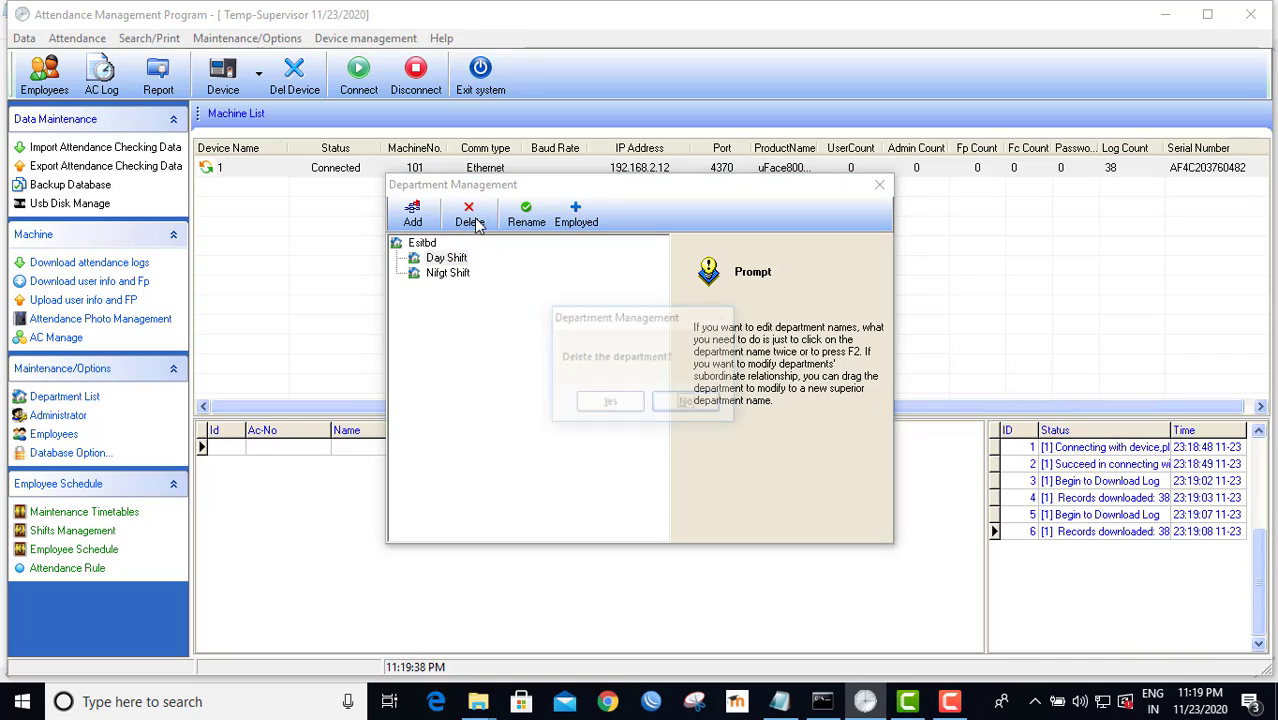
{"action": "left_click", "coordinate": [611, 401]}
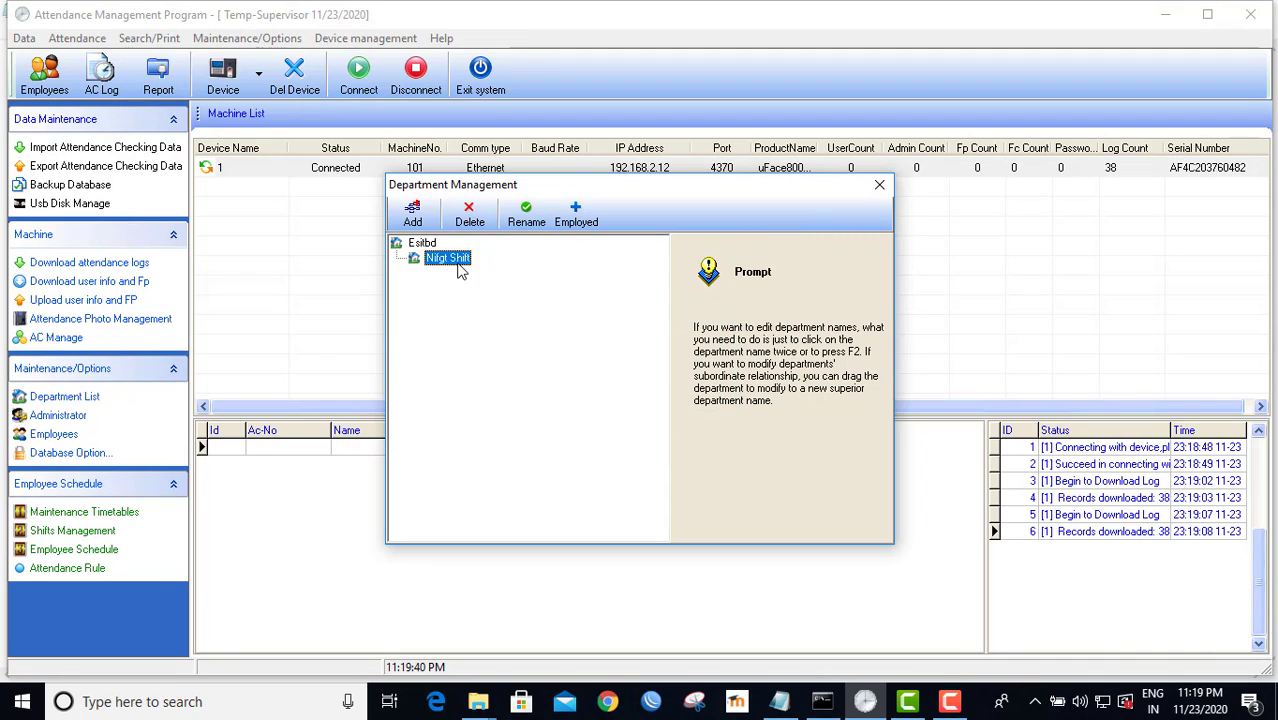
{"action": "left_click", "coordinate": [467, 213]}
{"action": "left_click", "coordinate": [598, 402]}
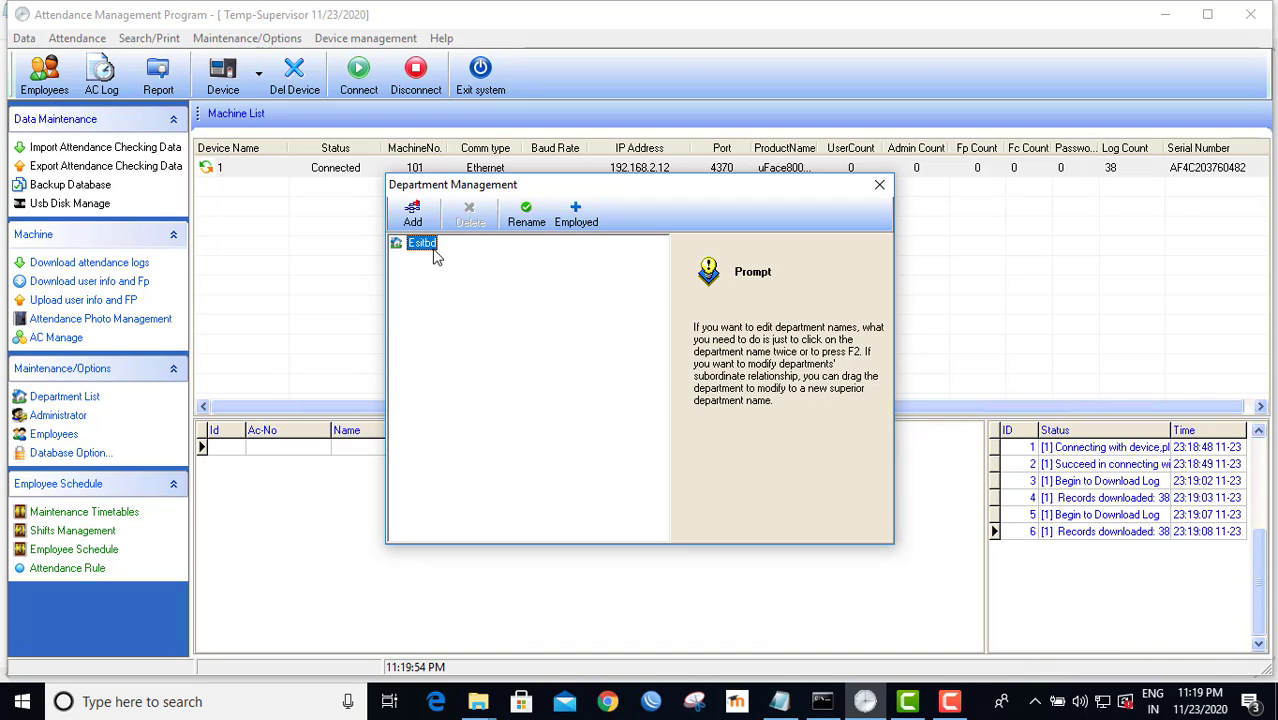
- Open the name of the root department Esitbd for editing
{"action": "left_click", "coordinate": [526, 214]}
{"action": "left_click", "coordinate": [440, 244]}
{"action": "left_click_drag", "start_coordinate": [440, 244], "coordinate": [402, 247]}
{"action": "left_click", "coordinate": [477, 290]}
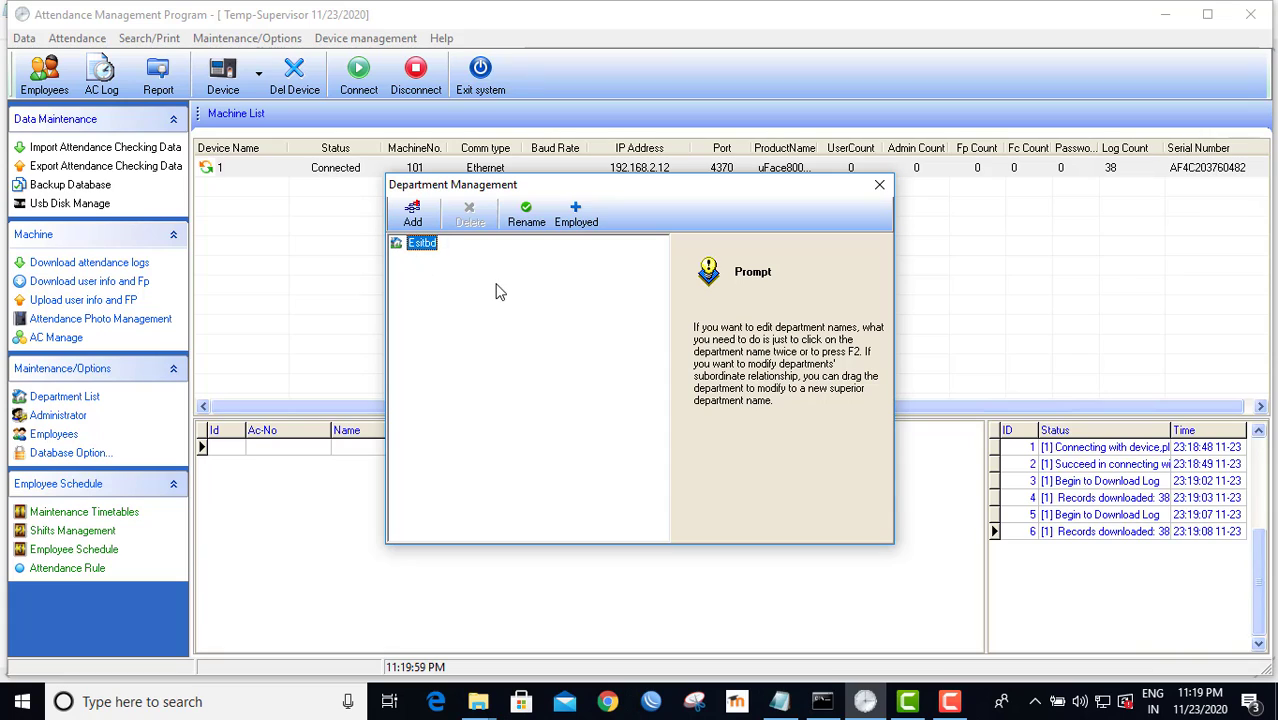
- Add the departments Day Shift and Night Shift under Esitbd and close the department management
{"action": "left_click", "coordinate": [413, 216]}
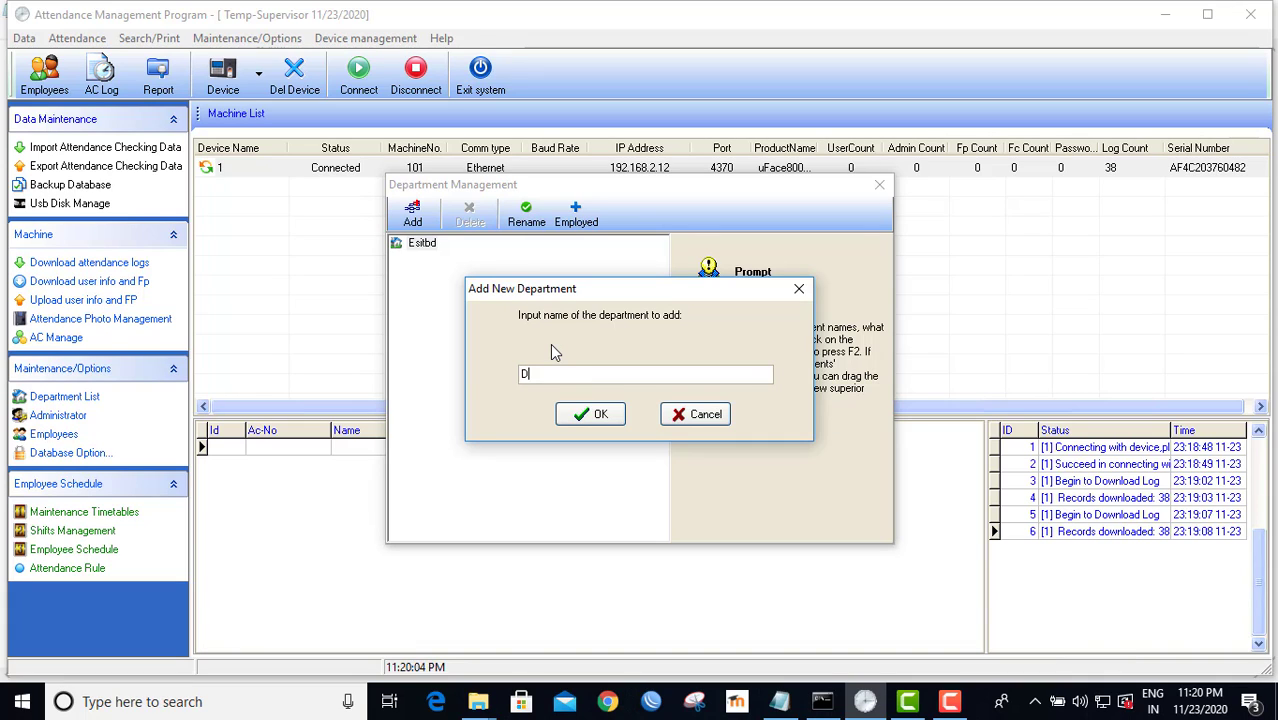
{"action": "type", "text": "Day Shift"}
{"action": "left_click", "coordinate": [592, 414]}
{"action": "left_click", "coordinate": [420, 219]}
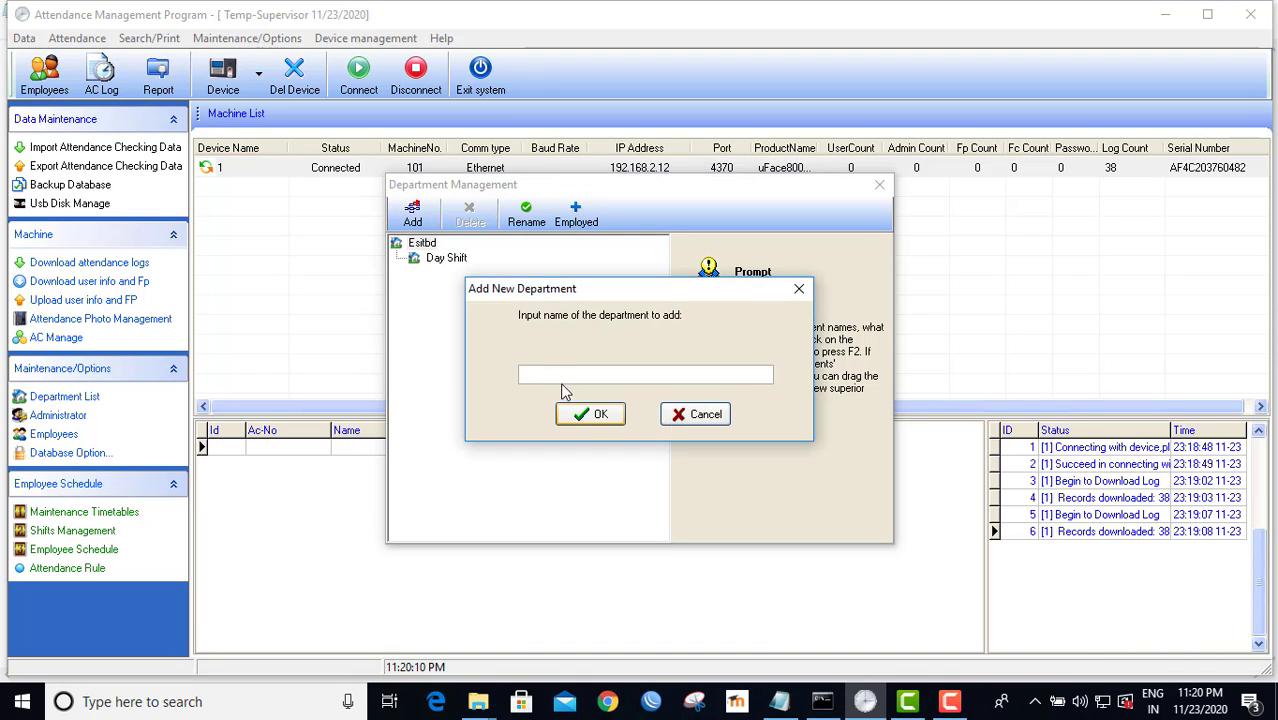
{"action": "type", "text": "Night Shift"}
{"action": "left_click", "coordinate": [592, 416]}
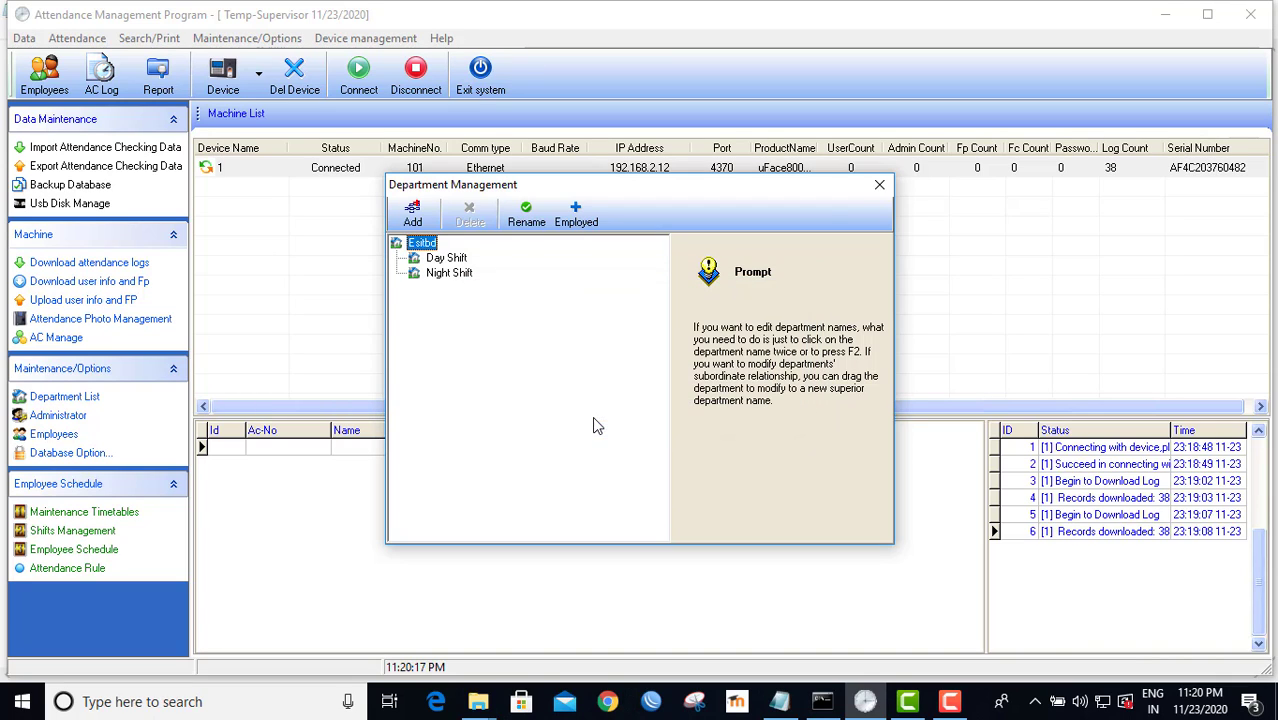
{"action": "left_click", "coordinate": [876, 194]}
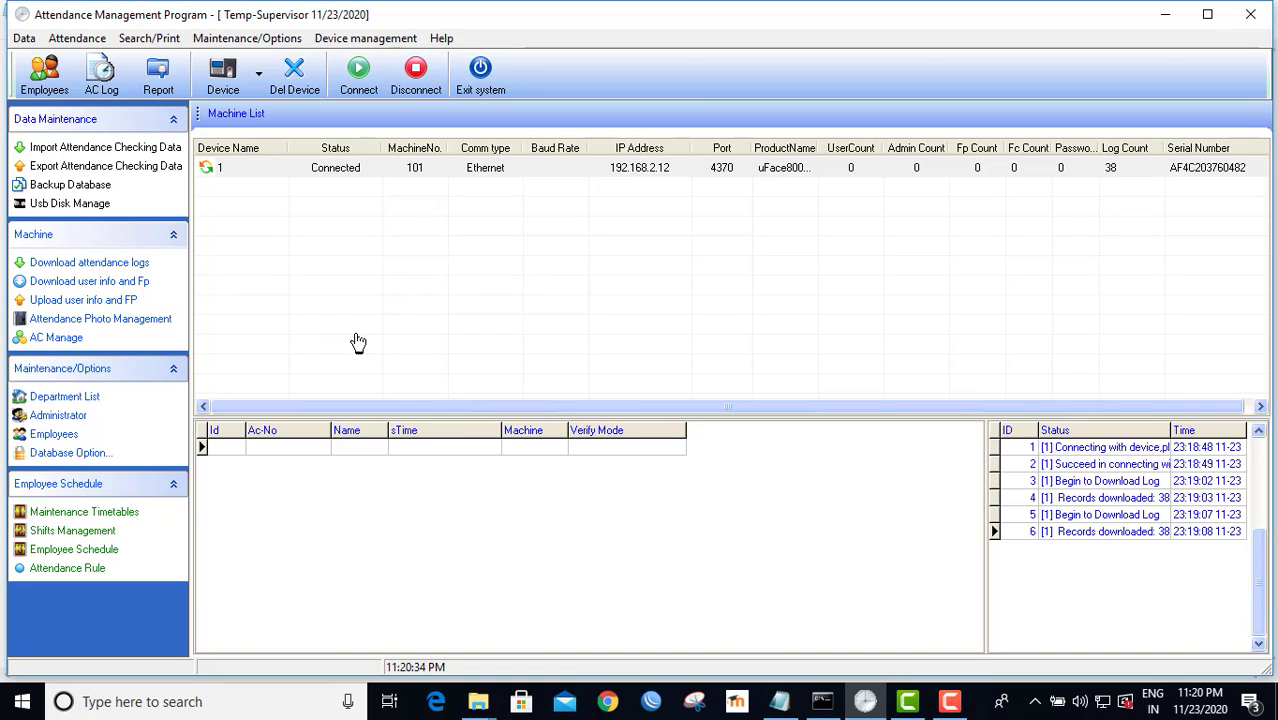
- Open the employee list and view the employees of Night Shift, Day Shift and Esitbd
{"action": "left_click", "coordinate": [80, 440]}
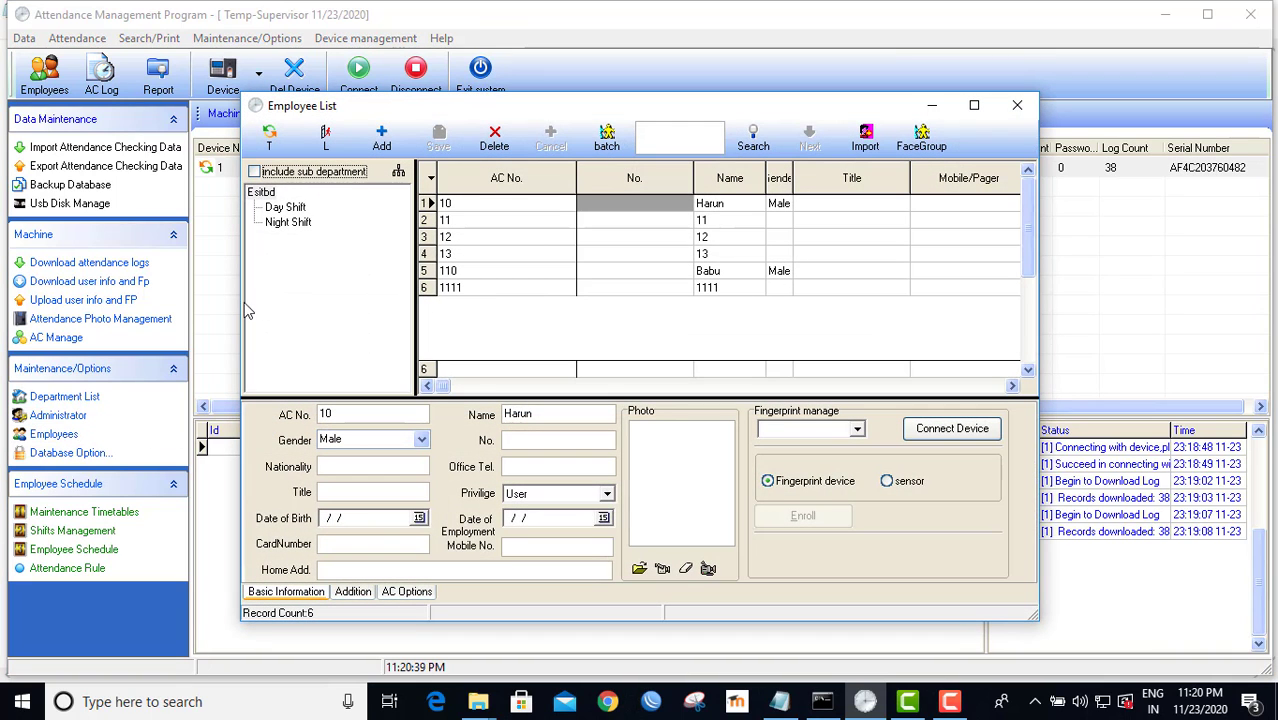
{"action": "left_click", "coordinate": [306, 222]}
{"action": "left_click", "coordinate": [303, 207]}
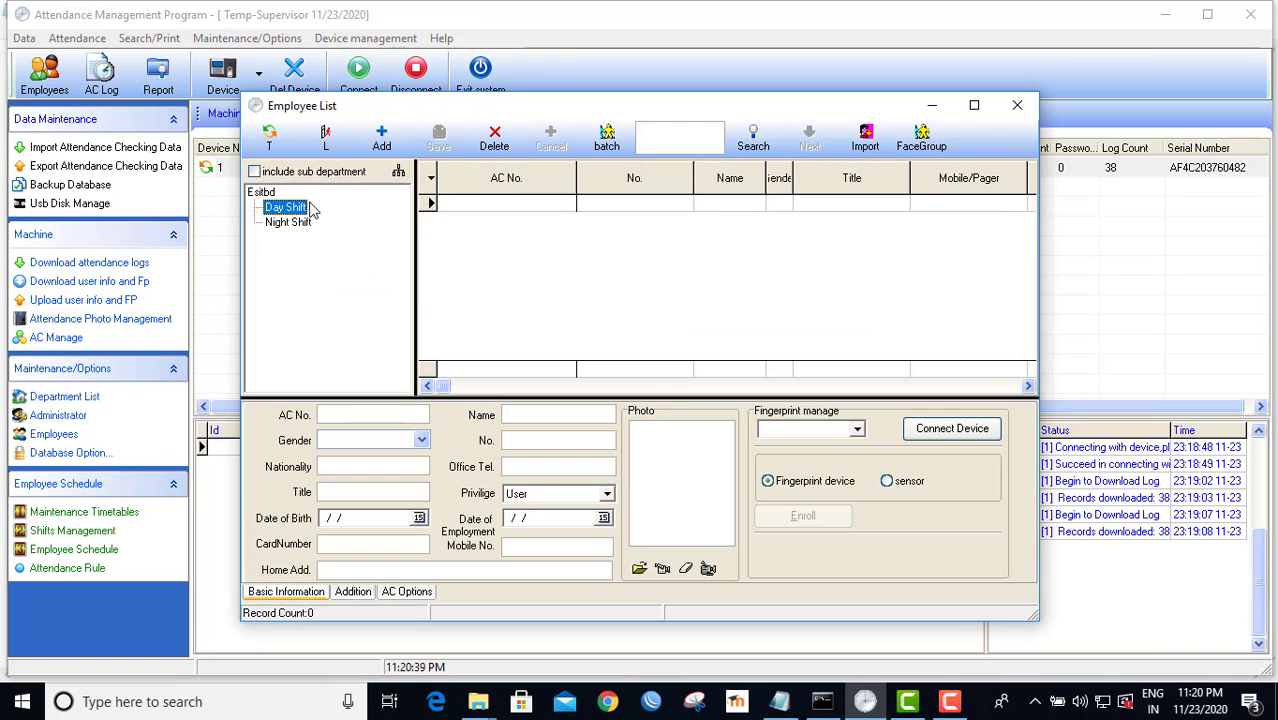
{"action": "left_click", "coordinate": [288, 222]}
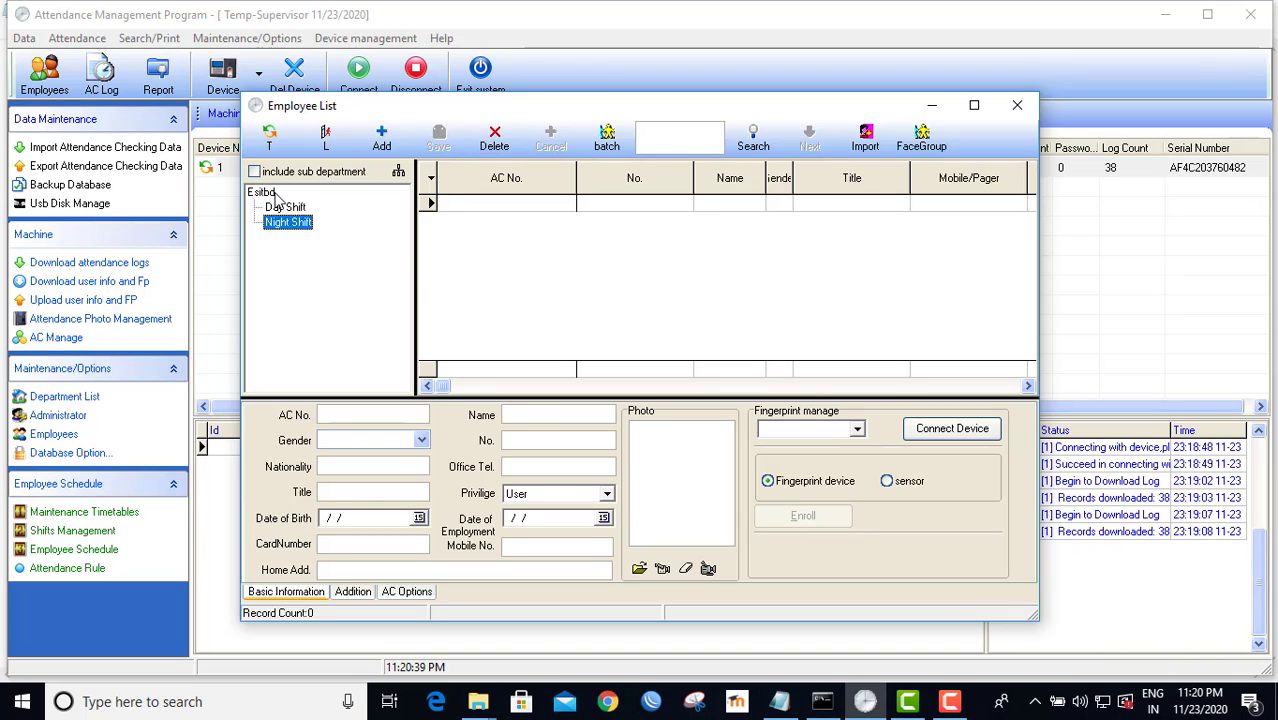
{"action": "left_click", "coordinate": [276, 193]}
{"action": "left_click", "coordinate": [485, 207]}
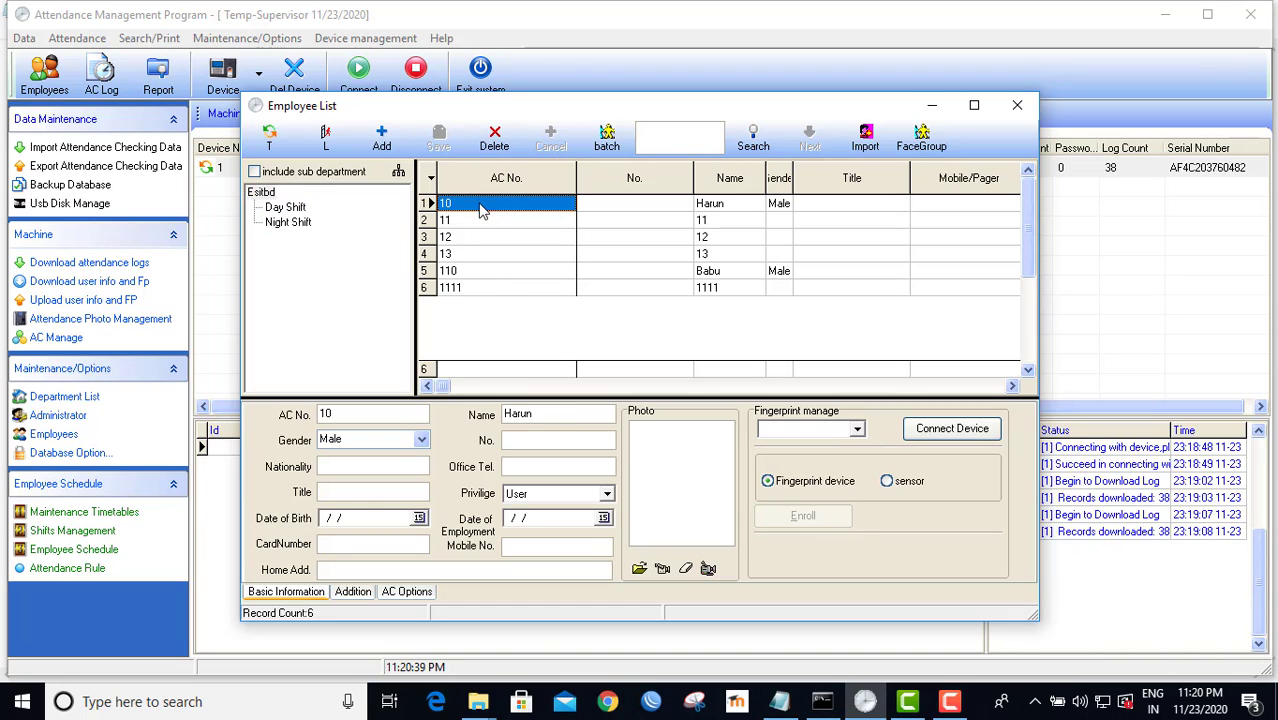
{"action": "left_click", "coordinate": [950, 701]}
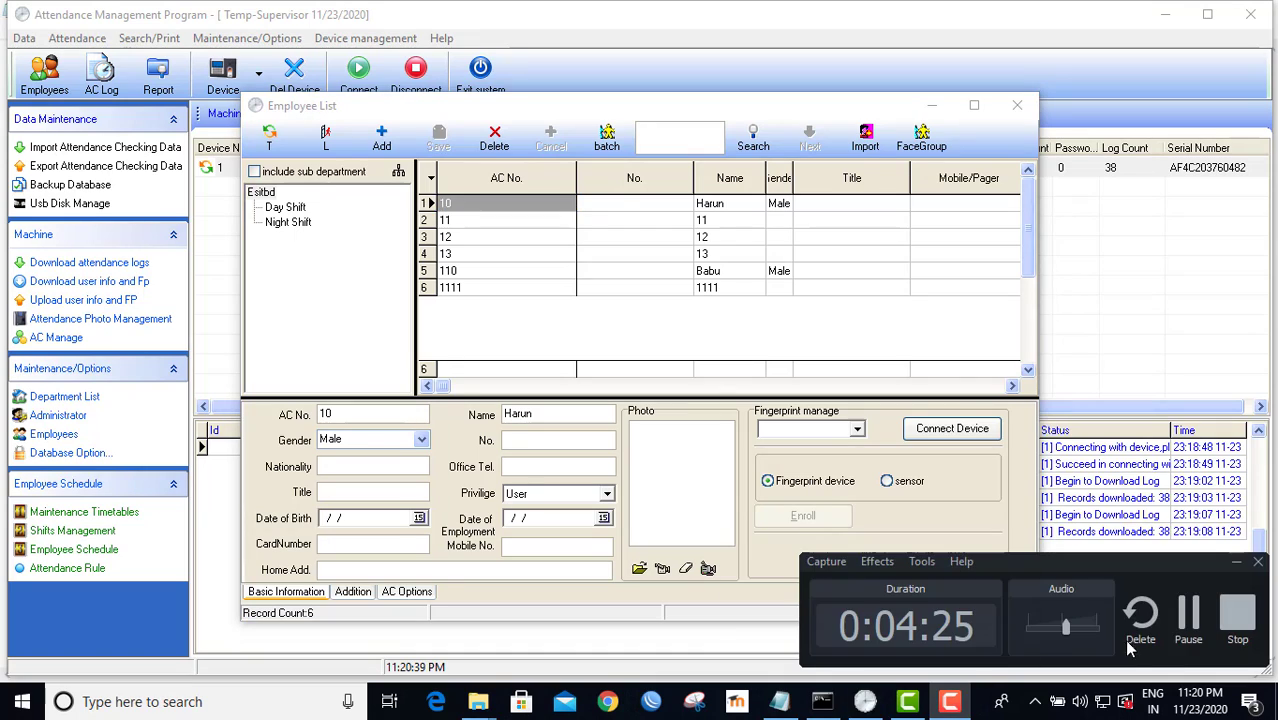
{"action": "left_click", "coordinate": [1190, 615]}
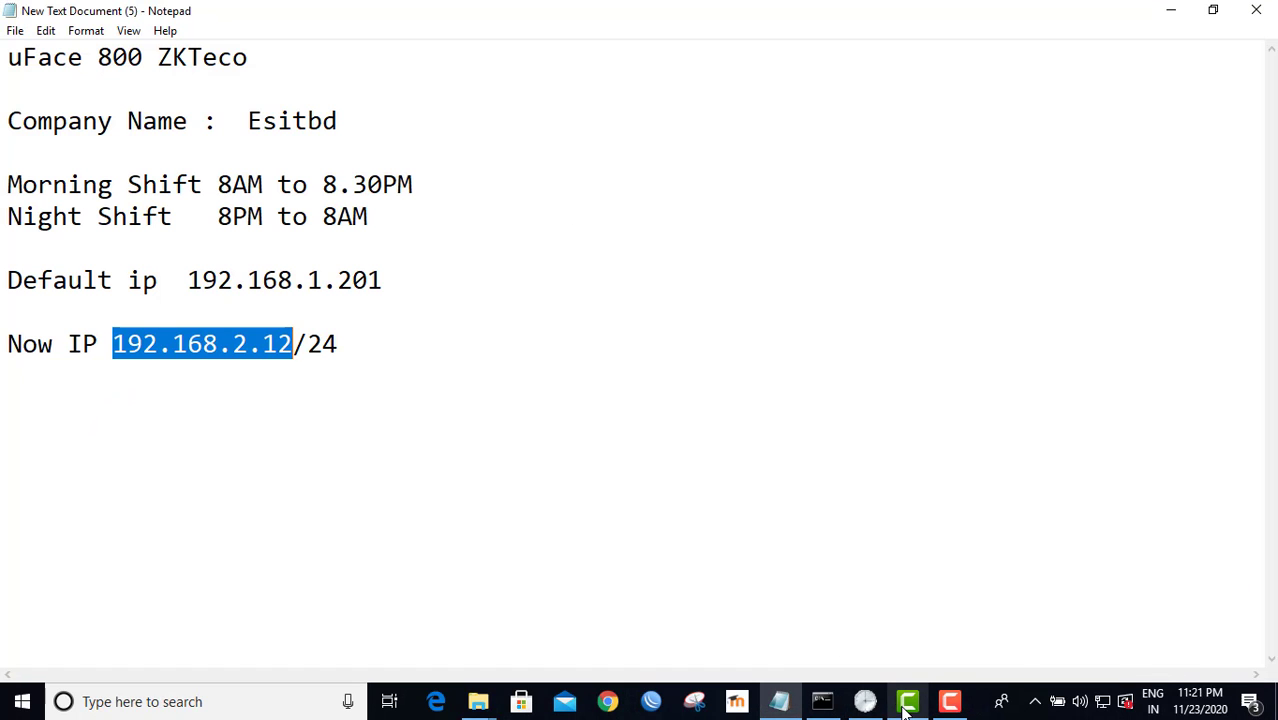
- Switch to the Attendance Management Program and view the employee lists of Night Shift and Day Shift
{"action": "left_click", "coordinate": [868, 704]}
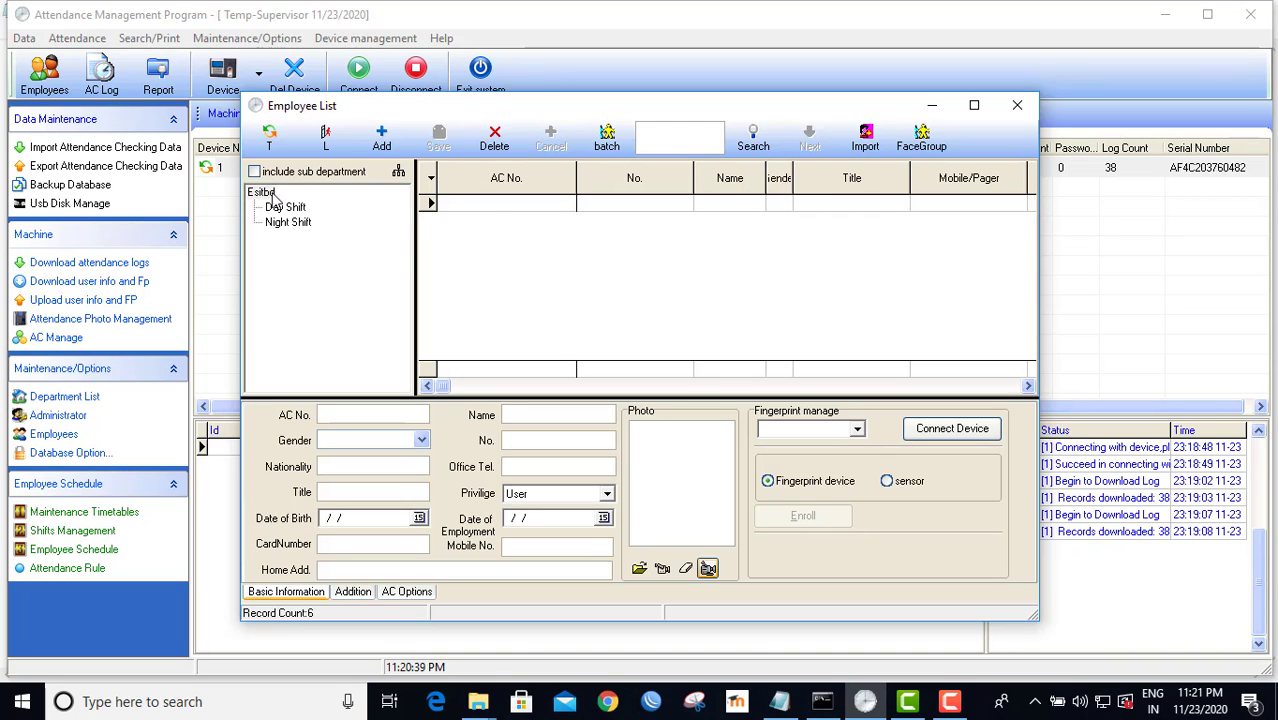
{"action": "left_click", "coordinate": [289, 222]}
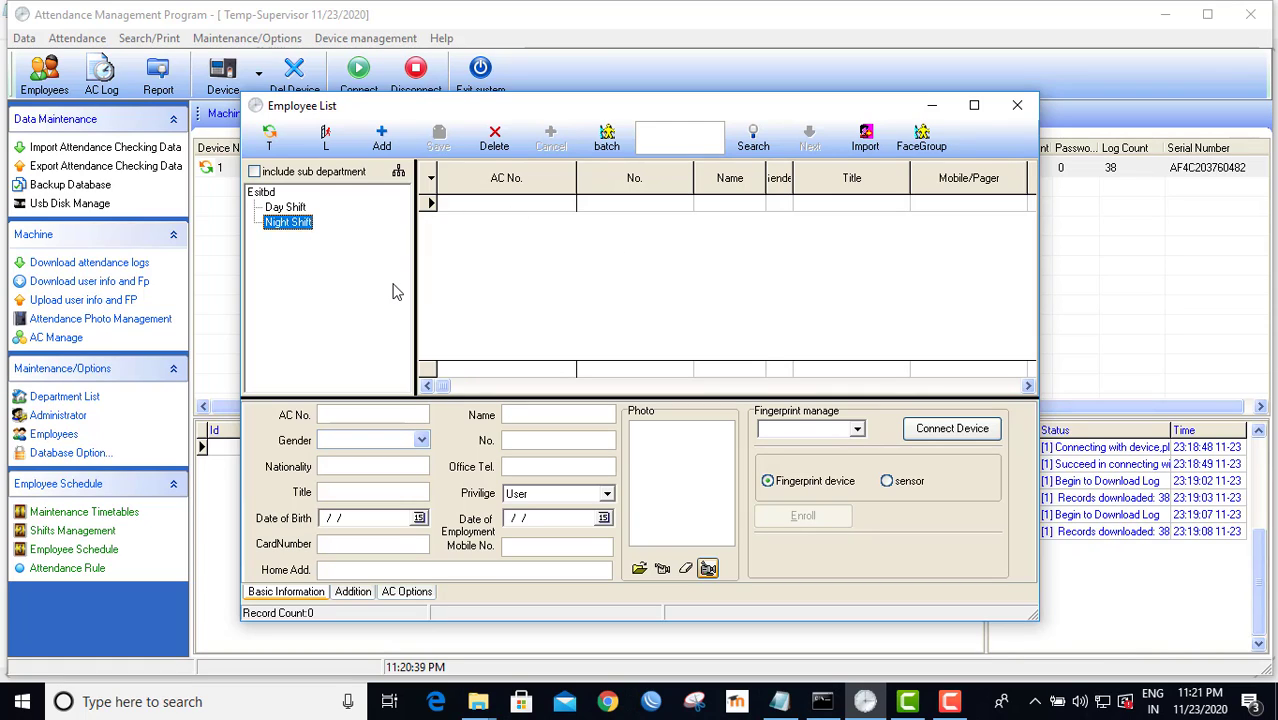
{"action": "left_click", "coordinate": [286, 208]}
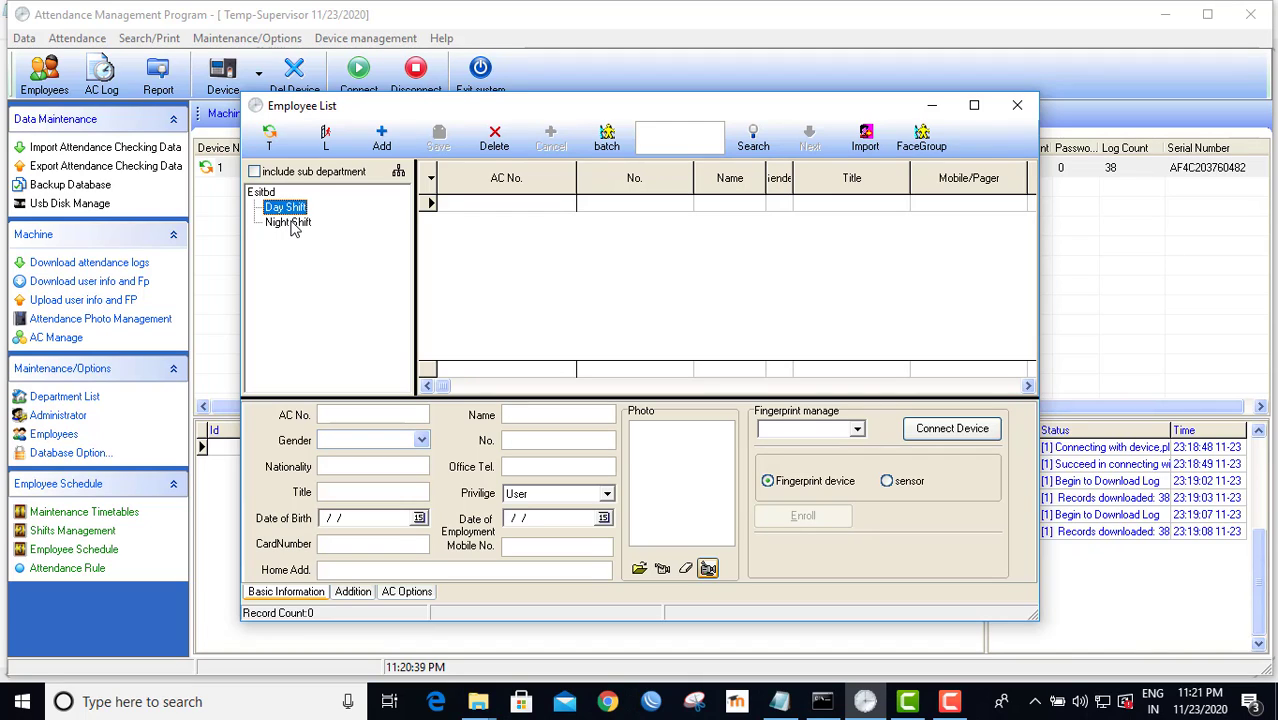
{"action": "left_click", "coordinate": [290, 223]}
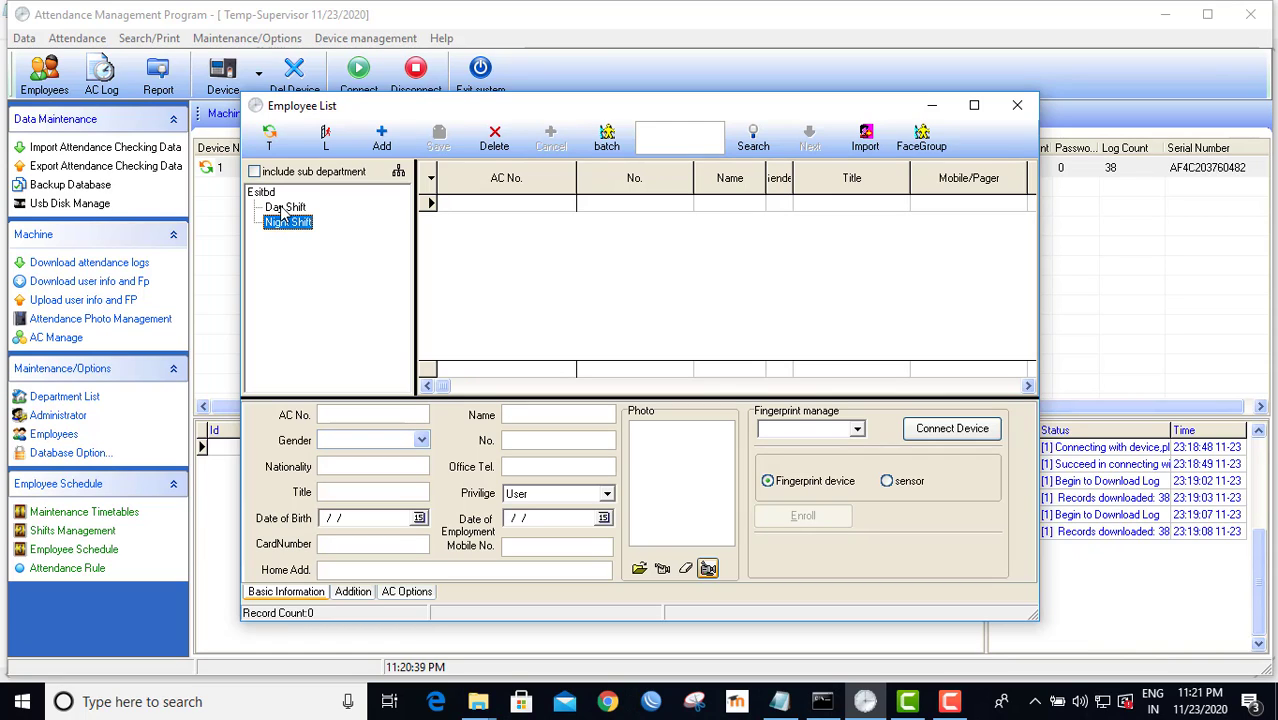
- Add a new employee to the Day Shift department, entering the employee's AC No. and name
{"action": "left_click", "coordinate": [285, 208]}
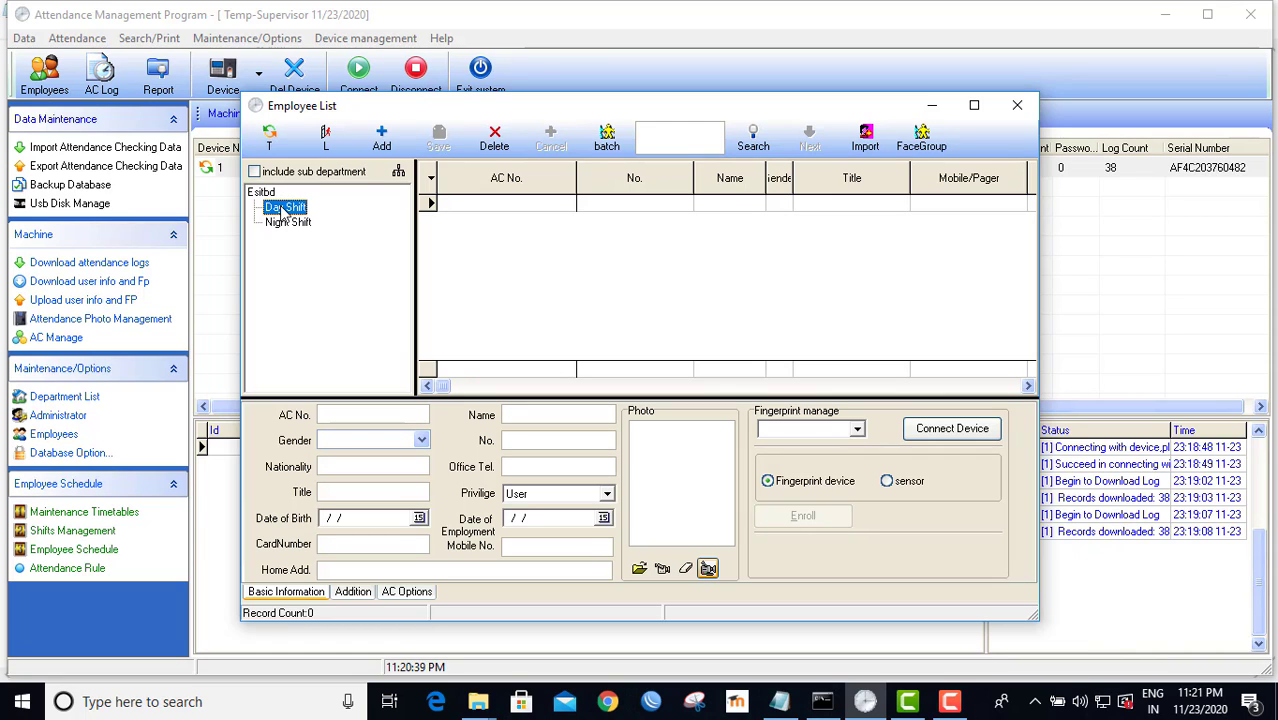
{"action": "left_click", "coordinate": [383, 140]}
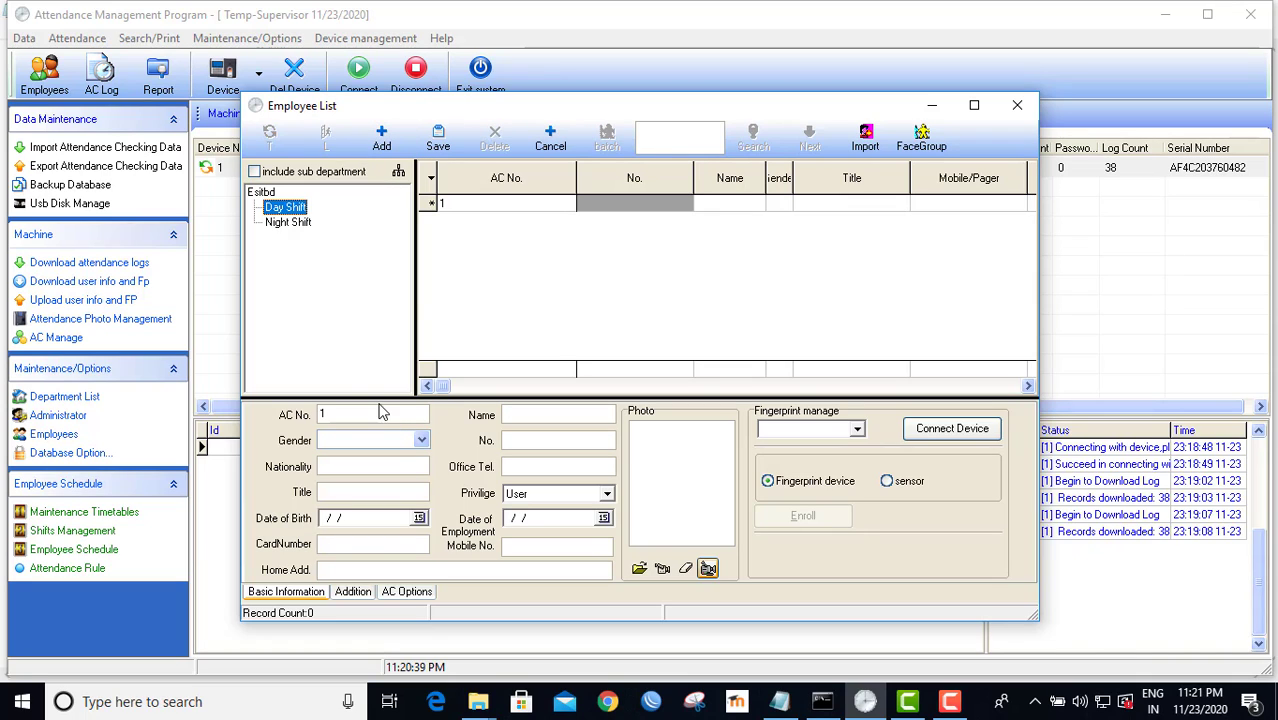
{"action": "left_click", "coordinate": [330, 412]}
{"action": "double_click", "coordinate": [322, 412]}
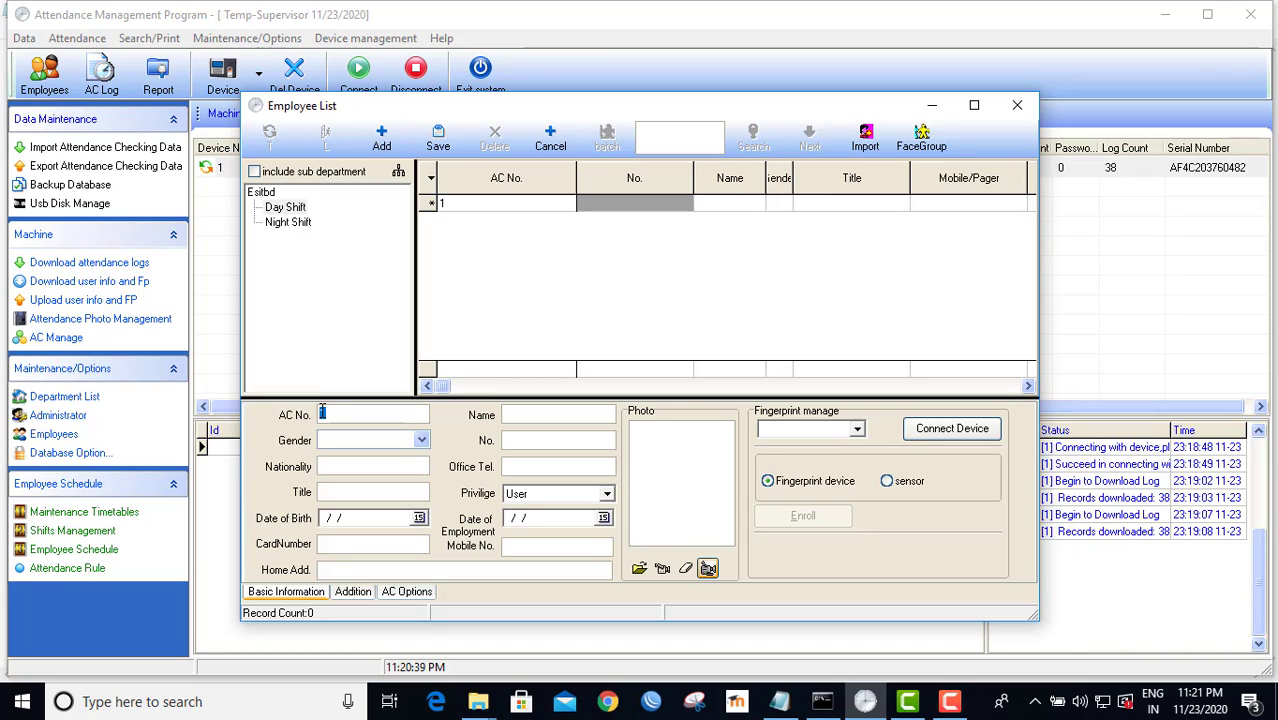
{"action": "type", "text": "100"}
{"action": "left_click", "coordinate": [516, 418]}
{"action": "type", "text": "Harun"}
- Set the new Day Shift employee's gender to Male and privilege to User, and save the record
{"action": "left_click", "coordinate": [421, 441]}
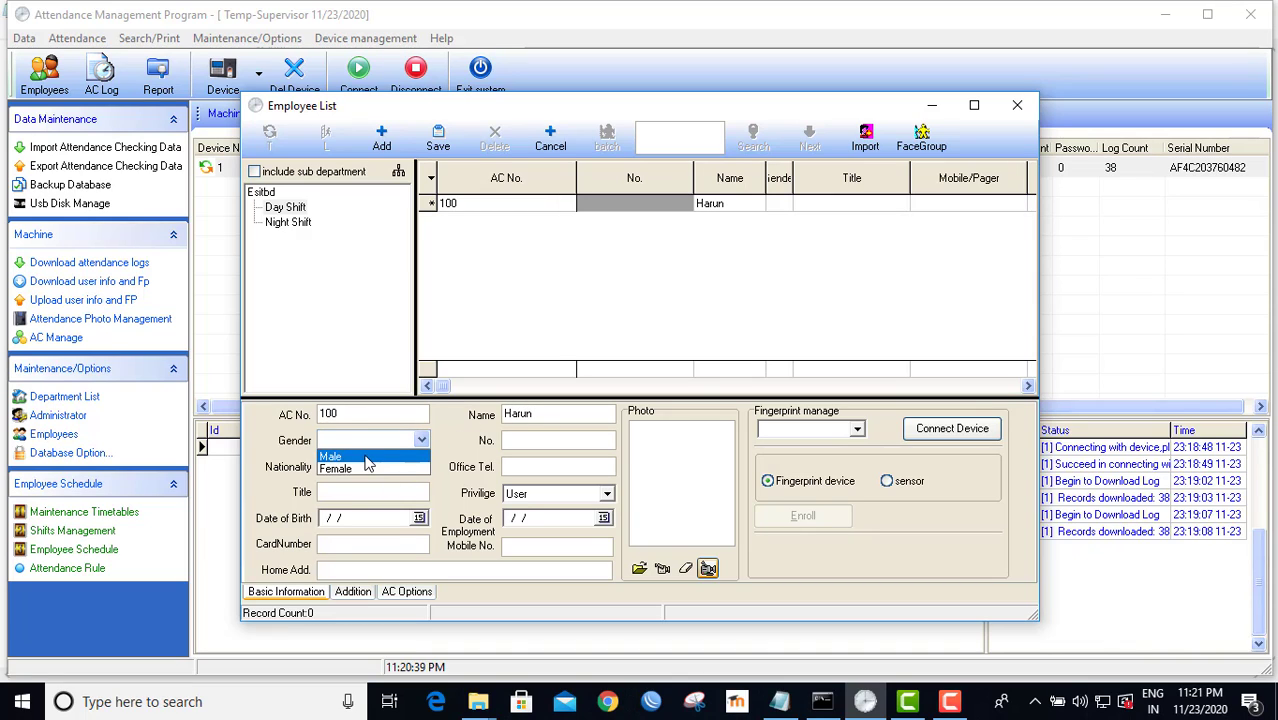
{"action": "left_click", "coordinate": [367, 458]}
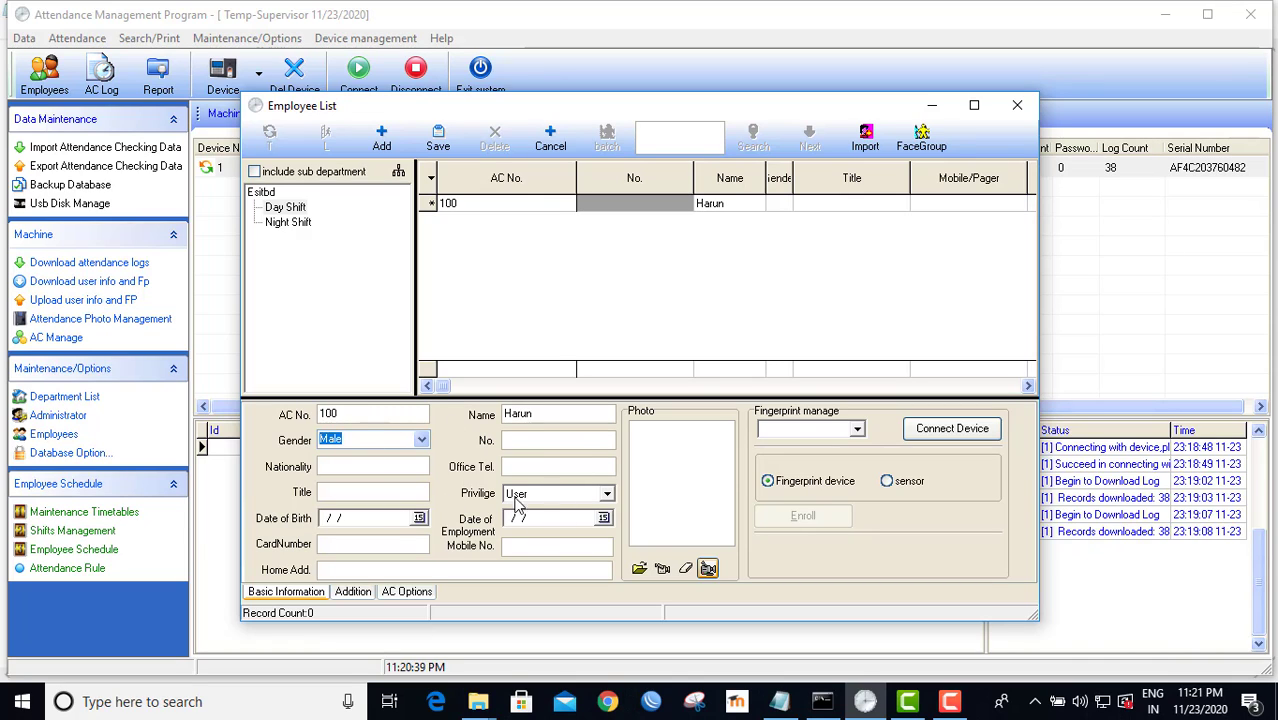
{"action": "left_click", "coordinate": [552, 496]}
{"action": "left_click", "coordinate": [545, 507]}
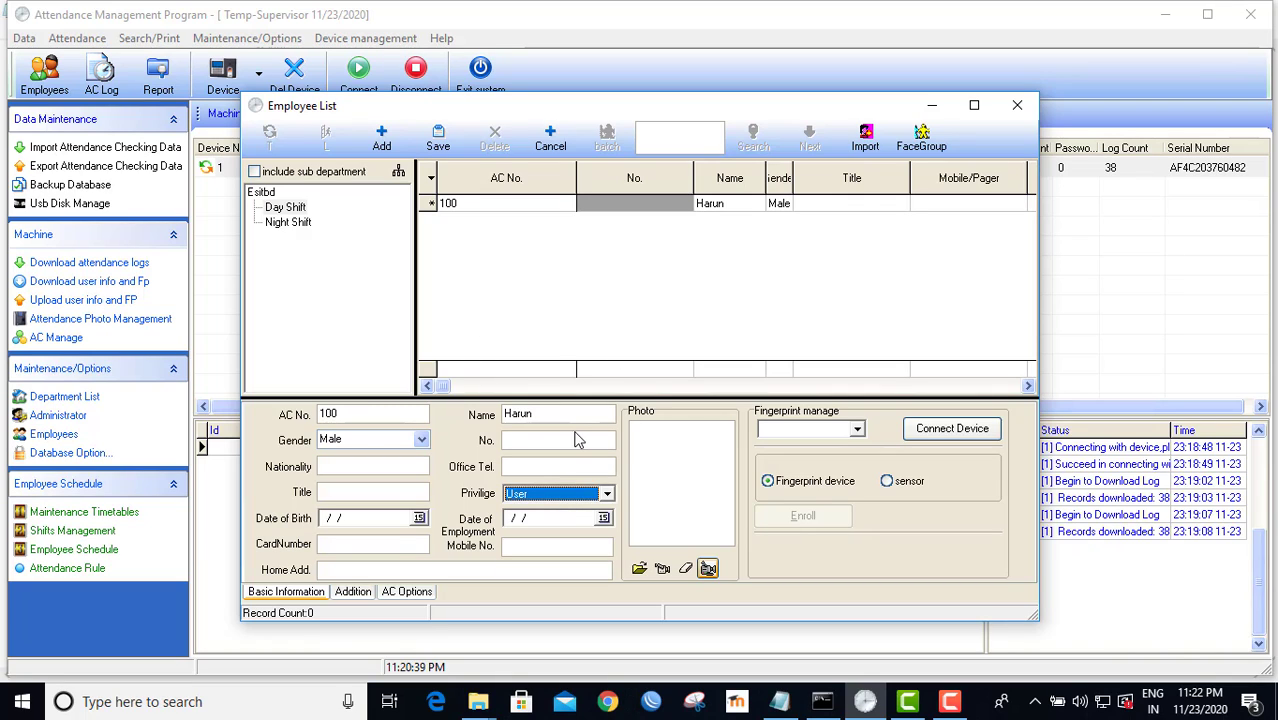
{"action": "left_click", "coordinate": [438, 138]}
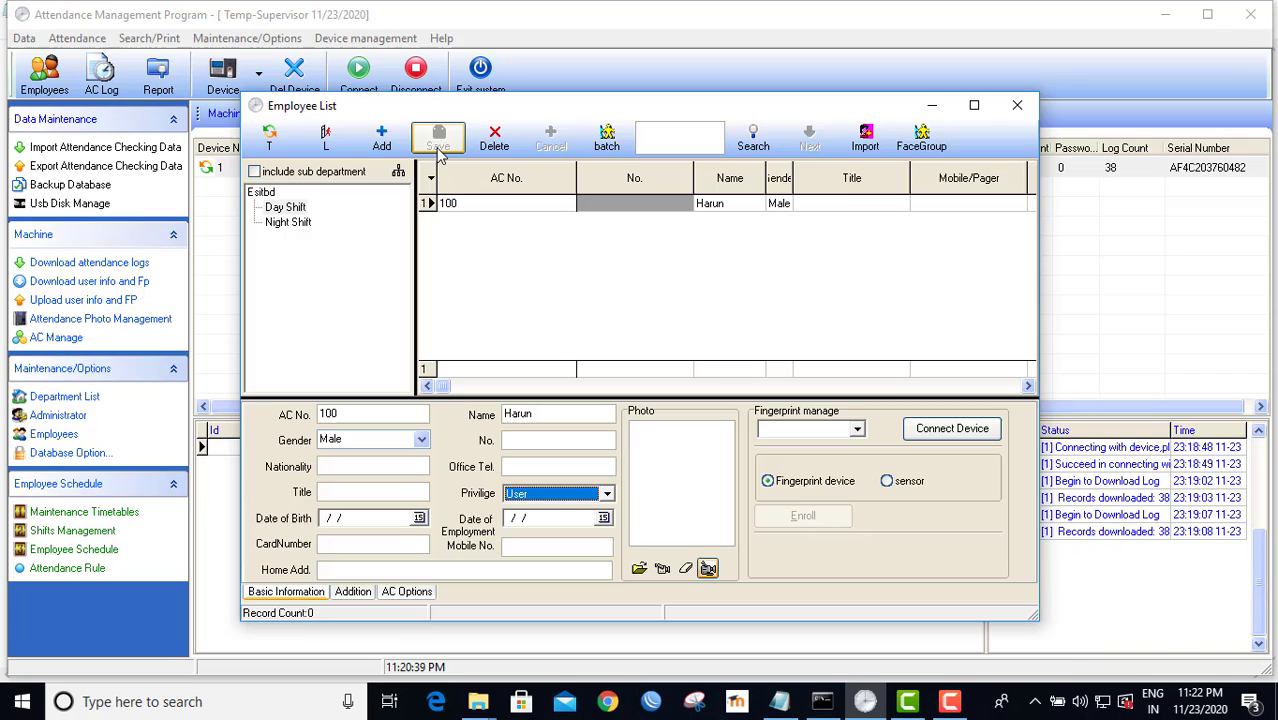
- Add a new employee to the Night Shift department, entering the employee's AC No. and name
{"action": "left_click", "coordinate": [297, 222]}
{"action": "left_click", "coordinate": [381, 140]}
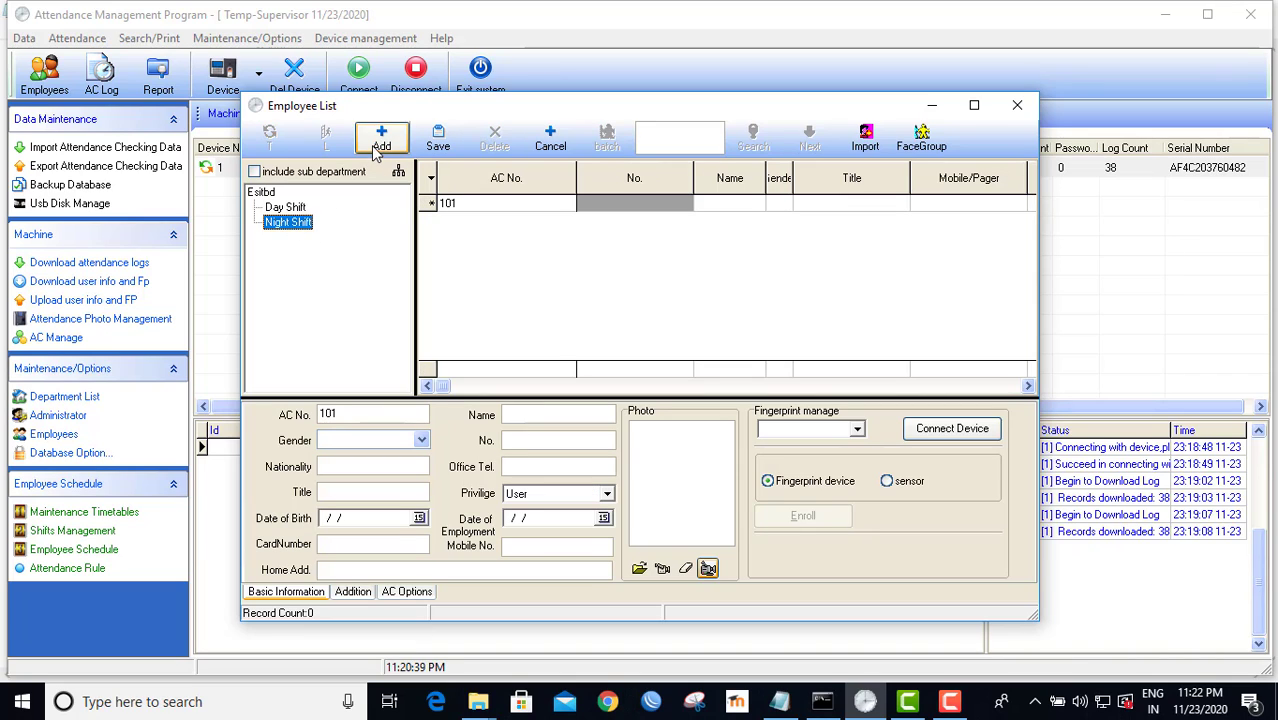
{"action": "left_click_drag", "start_coordinate": [378, 412], "coordinate": [322, 411]}
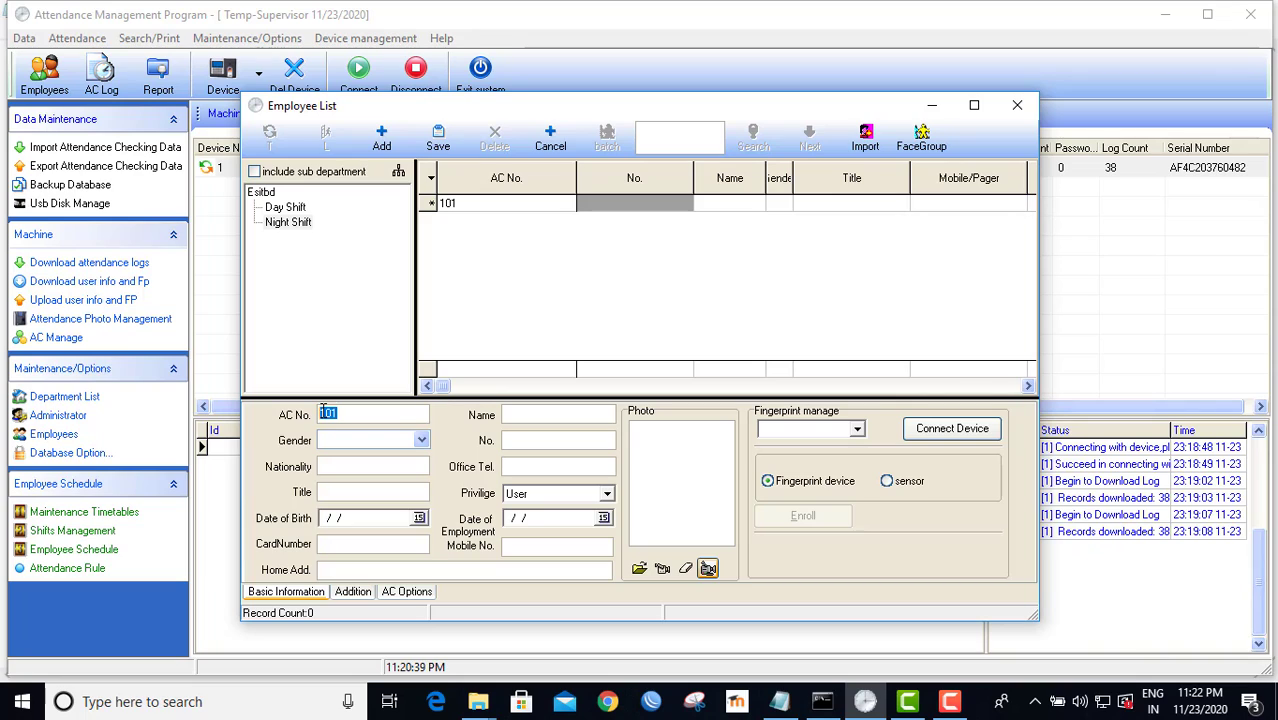
{"action": "type", "text": "2"}
{"action": "left_click", "coordinate": [550, 413]}
{"action": "key", "text": "BackSpace"}
{"action": "key", "text": "BackSpace"}
{"action": "key", "text": "BackSpace"}
{"action": "type", "text": "Babu"}
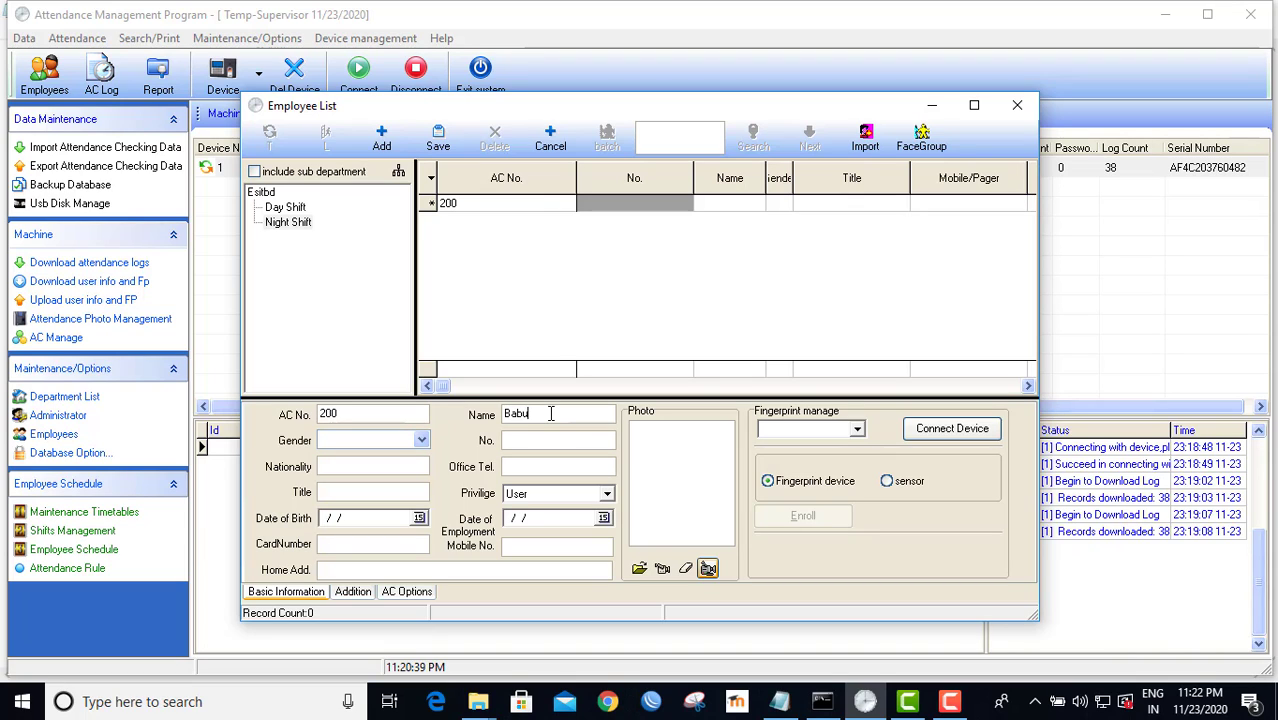
- Set the new Night Shift employee's gender to Male, save the record and close the employee list
{"action": "left_click", "coordinate": [421, 440]}
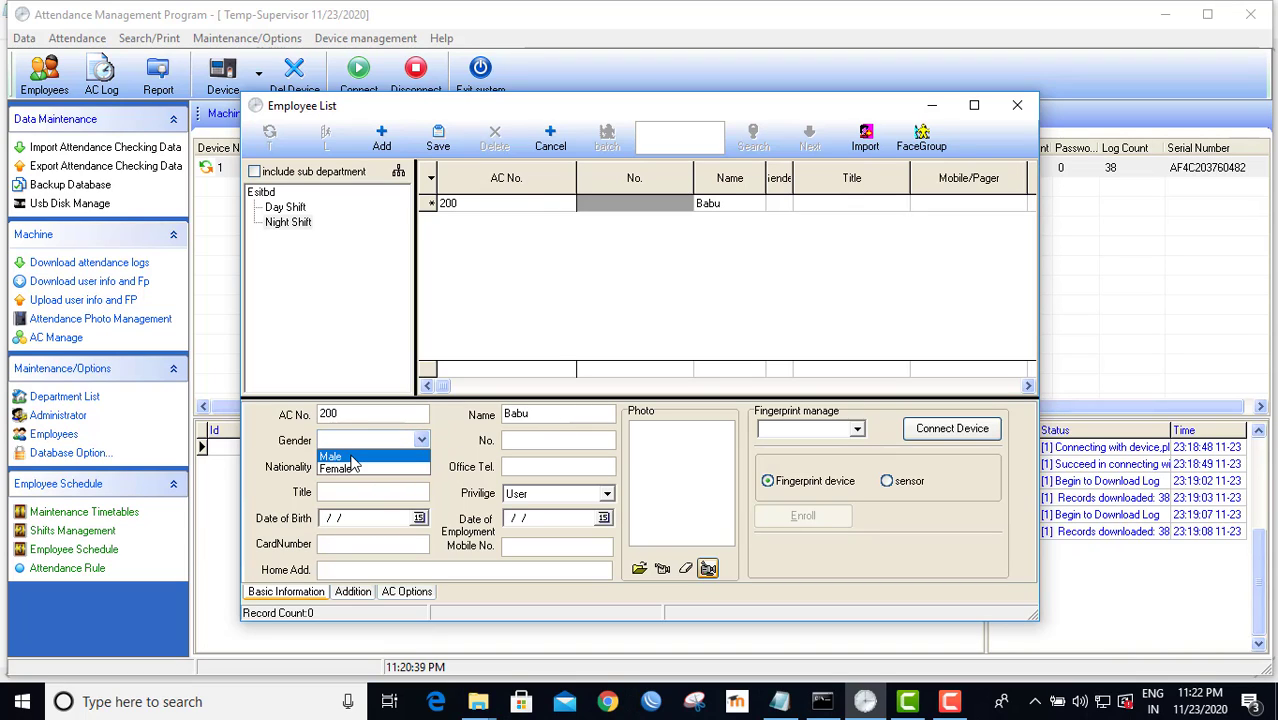
{"action": "left_click", "coordinate": [345, 456]}
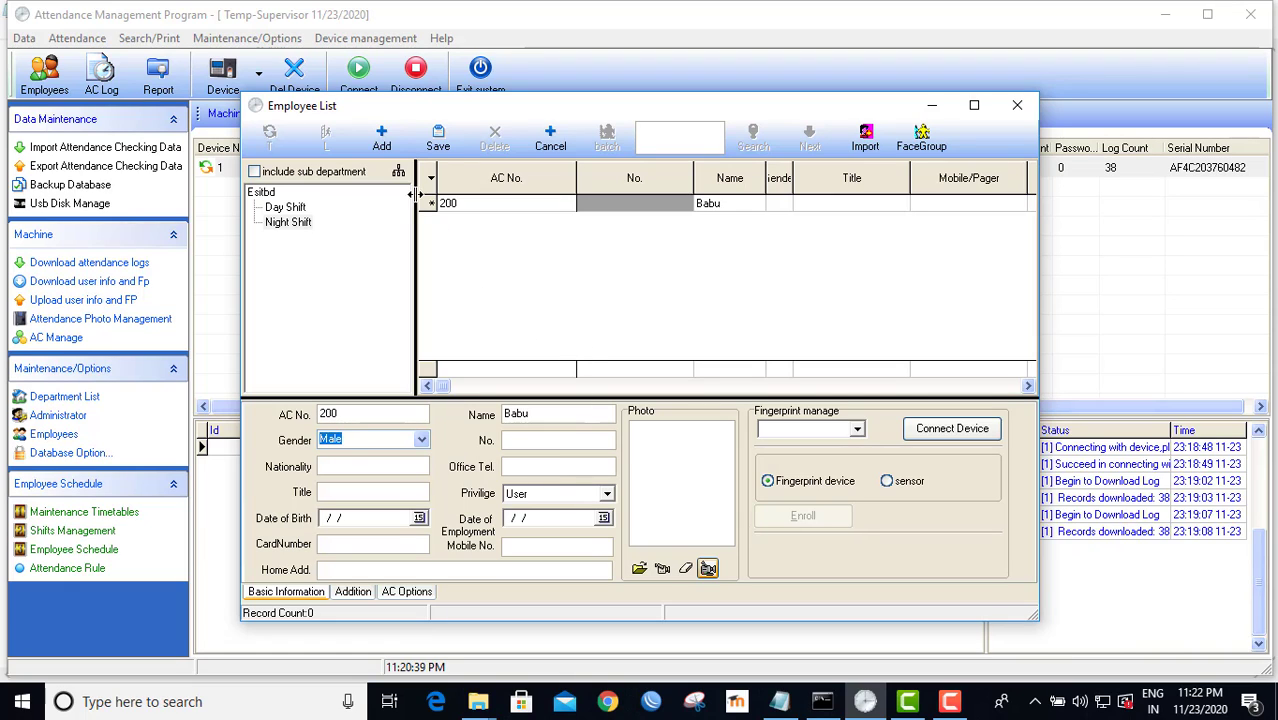
{"action": "left_click", "coordinate": [440, 140]}
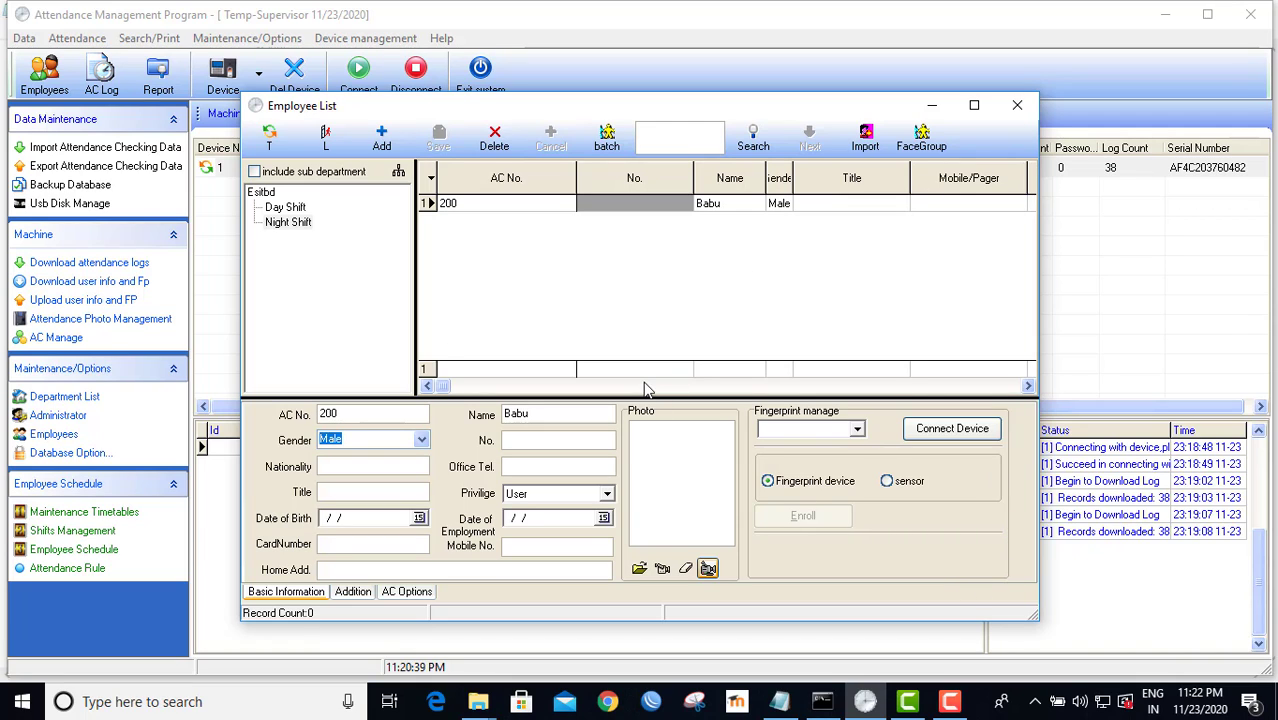
{"action": "left_click", "coordinate": [1018, 104]}
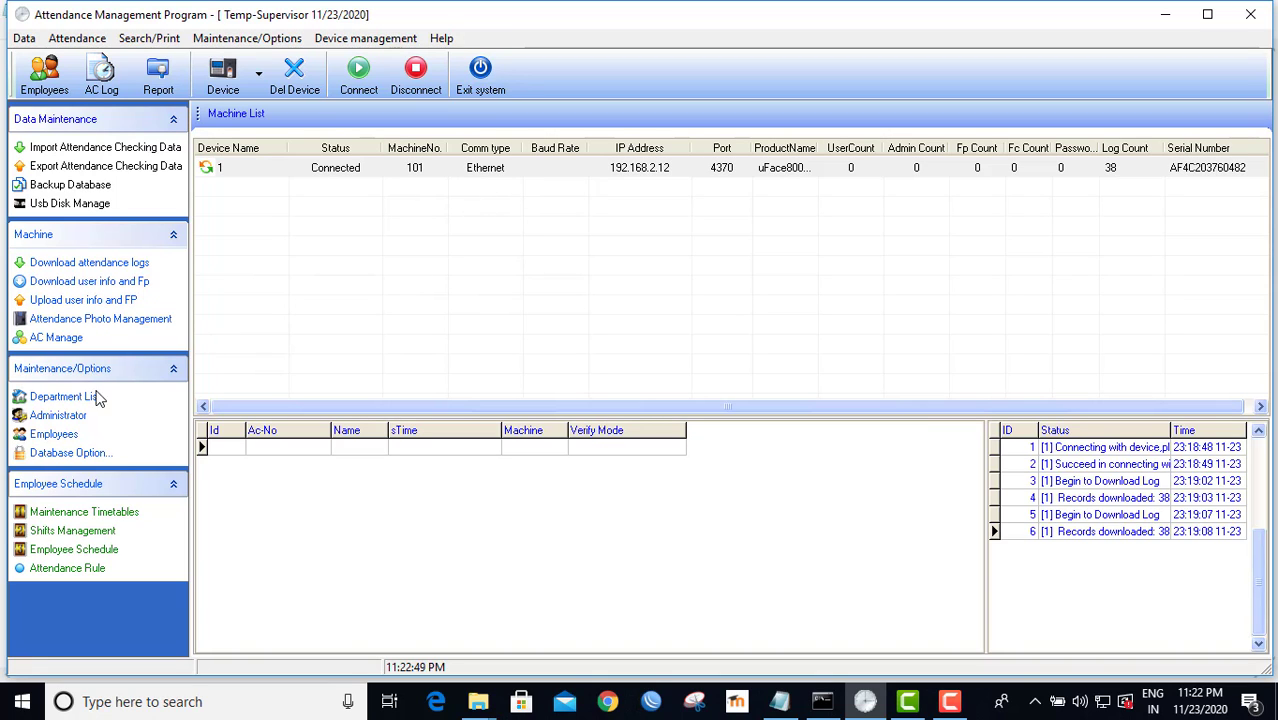
- Reopen the employee list, check the employees saved under Day Shift and Night Shift, and close it
{"action": "left_click", "coordinate": [60, 434]}
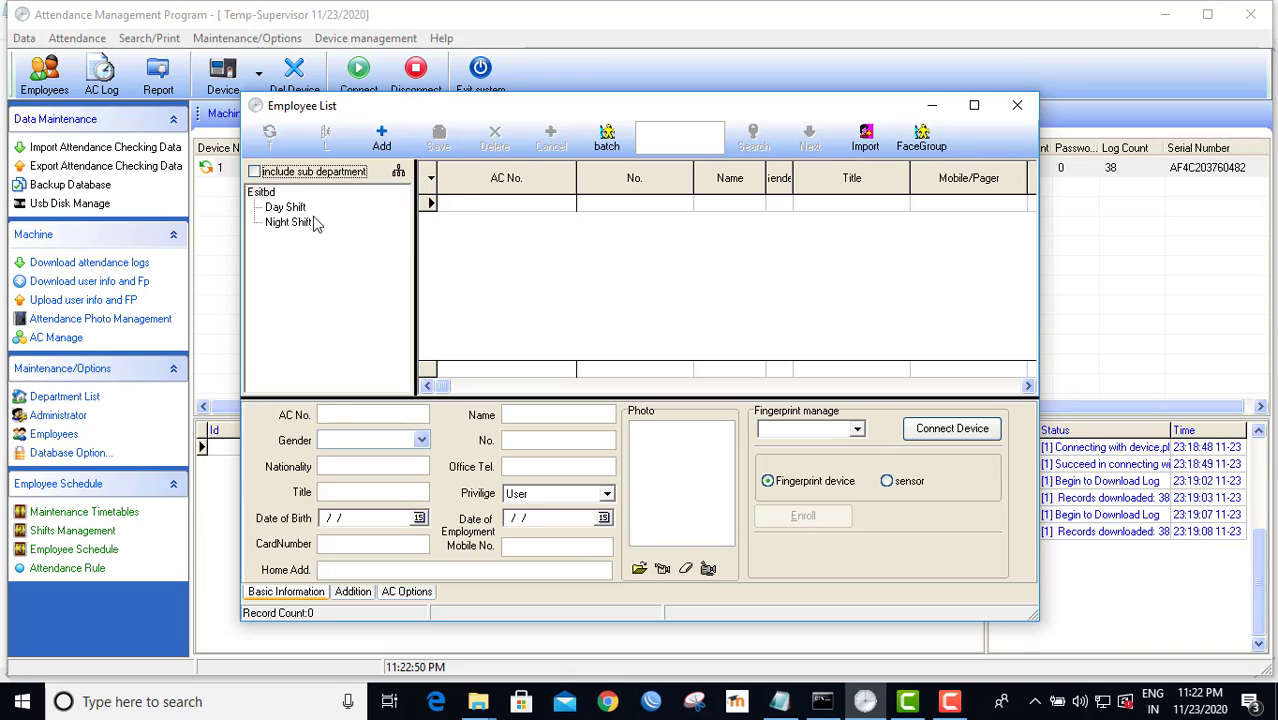
{"action": "left_click", "coordinate": [297, 210]}
{"action": "left_click", "coordinate": [294, 223]}
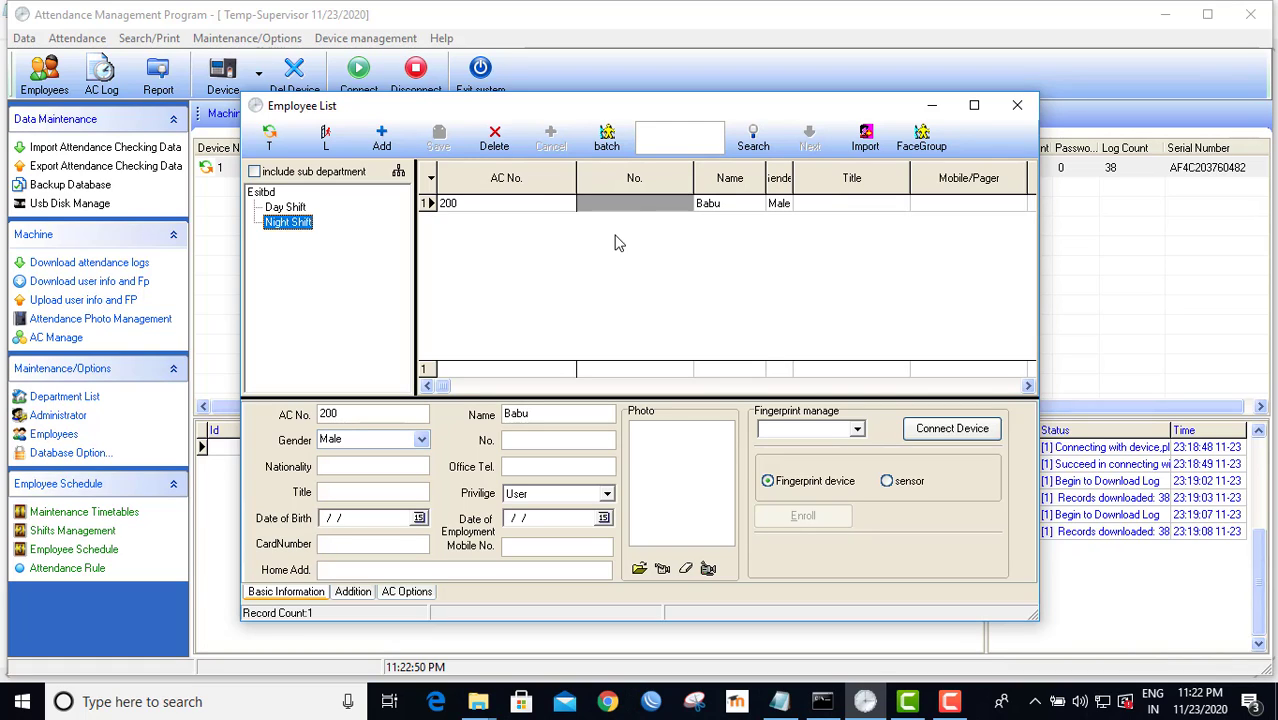
{"action": "left_click", "coordinate": [1017, 107]}
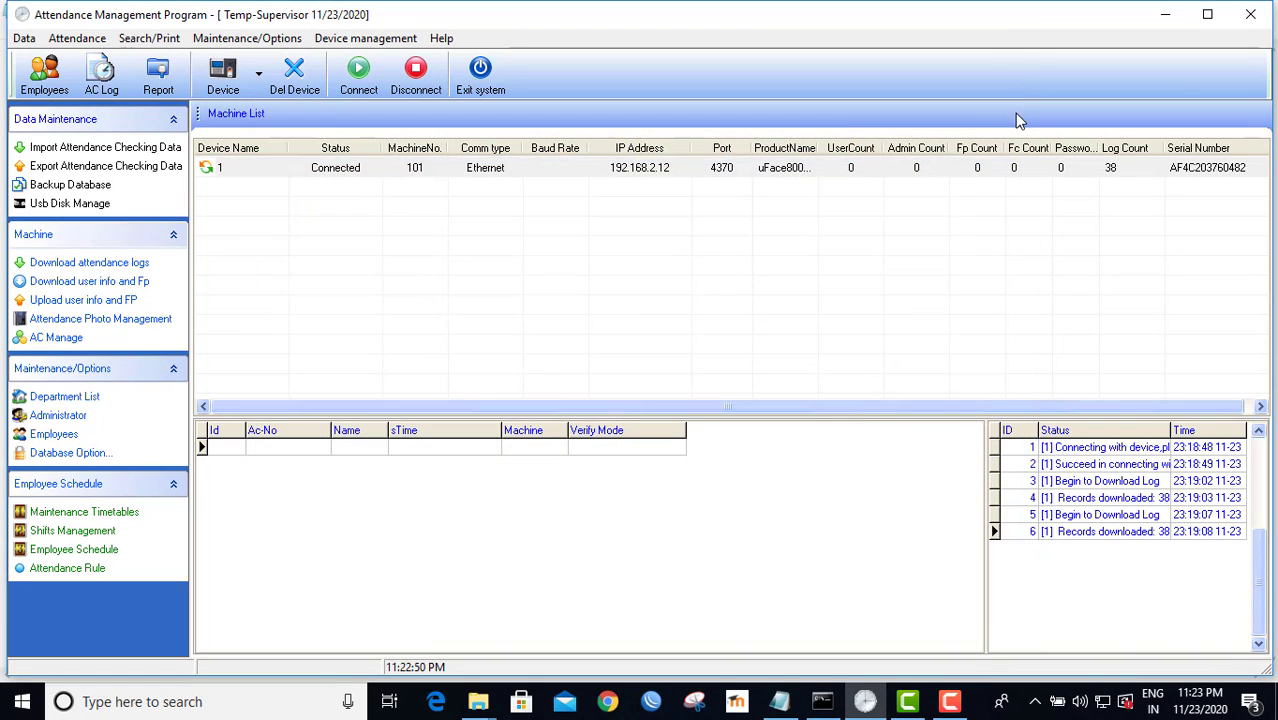
- Upload the Day Shift employee's user info and fingerprint from the PC to device 1
{"action": "left_click", "coordinate": [116, 305]}
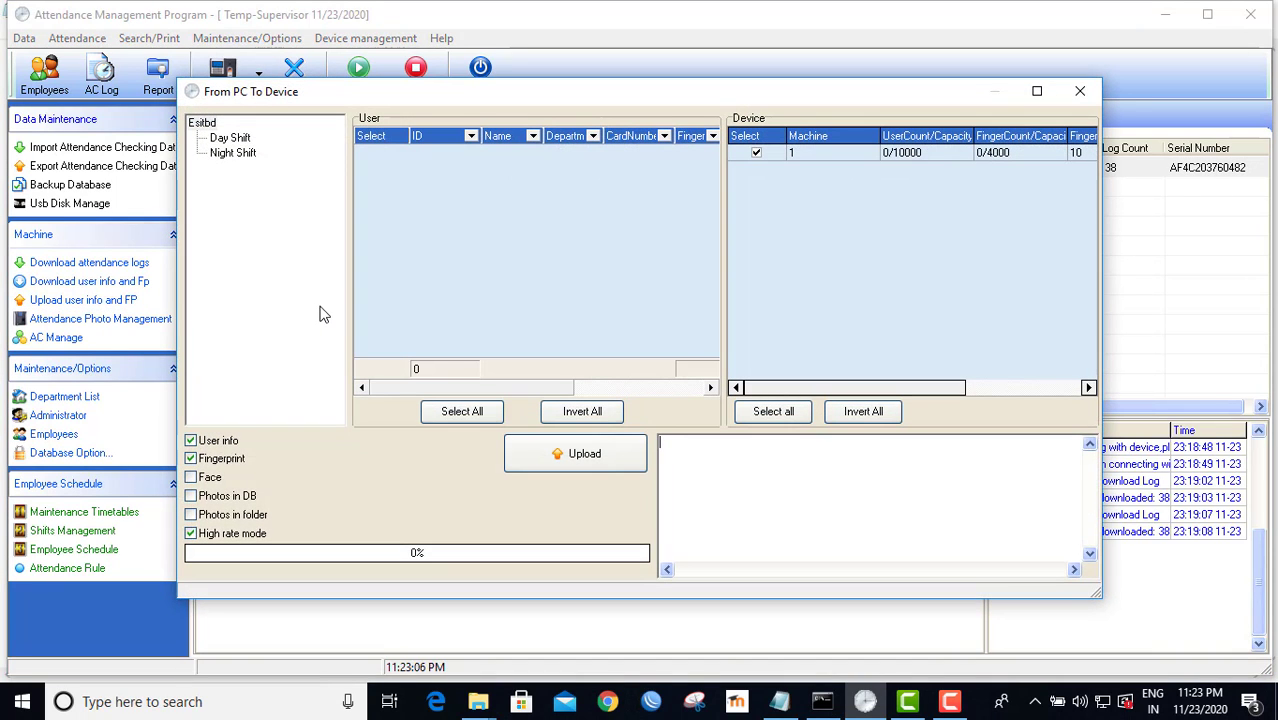
{"action": "left_click", "coordinate": [231, 138]}
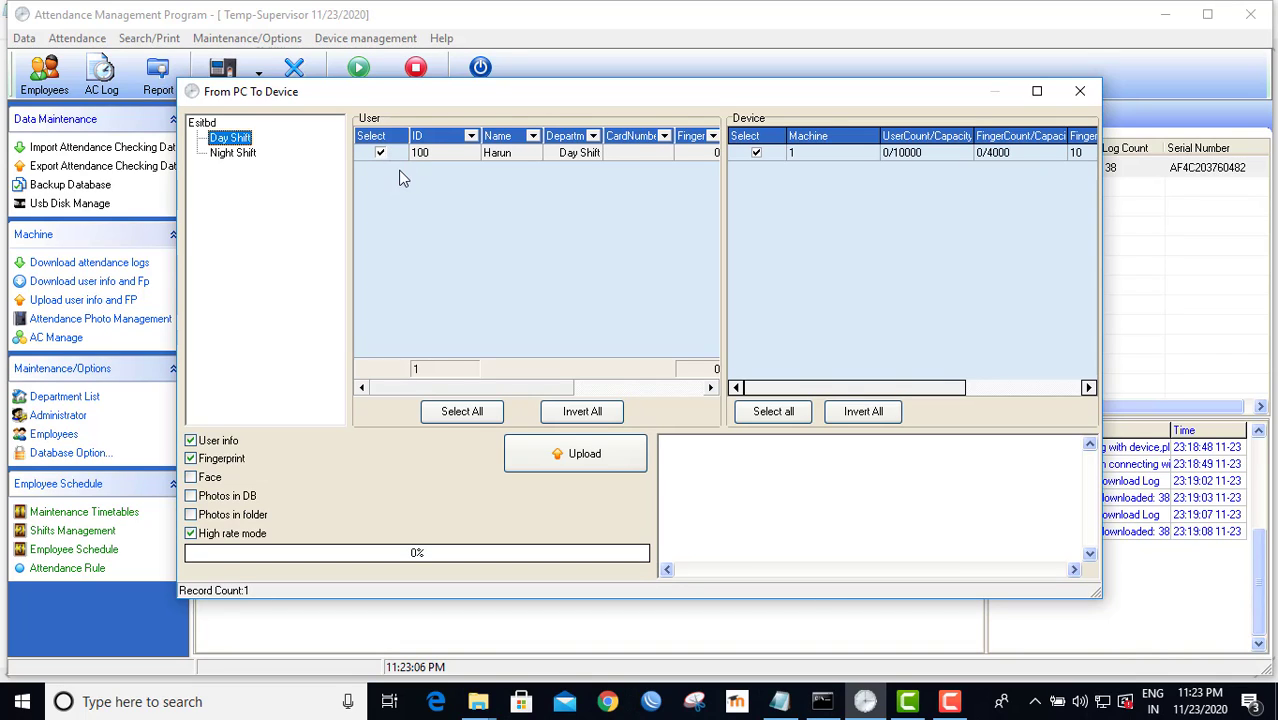
{"action": "left_click", "coordinate": [757, 152]}
{"action": "left_click", "coordinate": [757, 152]}
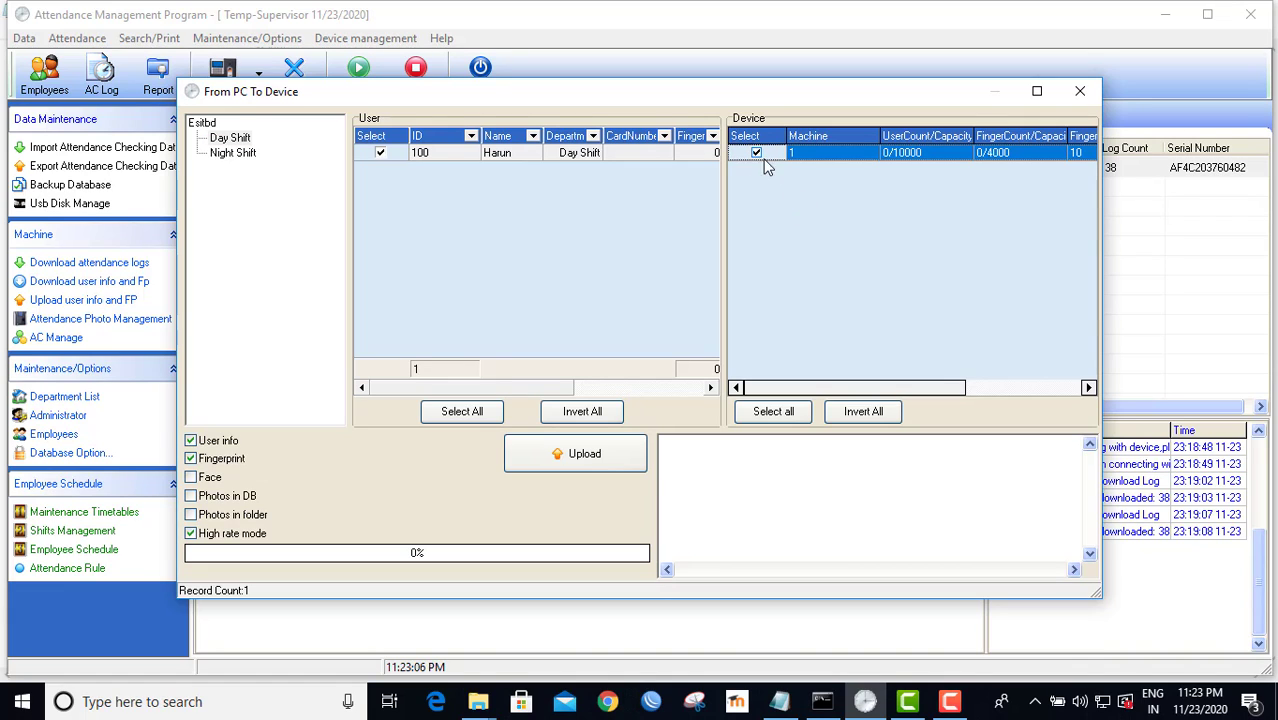
{"action": "left_click", "coordinate": [590, 455]}
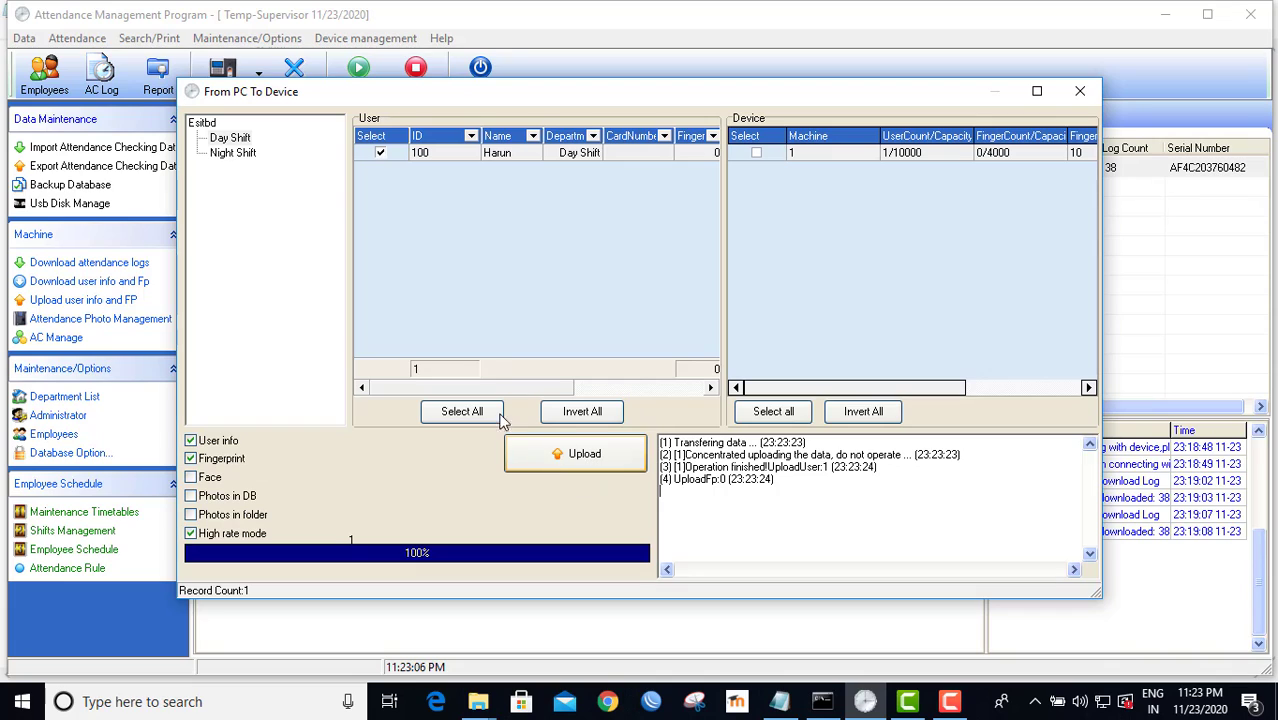
- Upload the Night Shift employee's user info and fingerprint to device 1 and close the upload dialog
{"action": "left_click", "coordinate": [245, 152]}
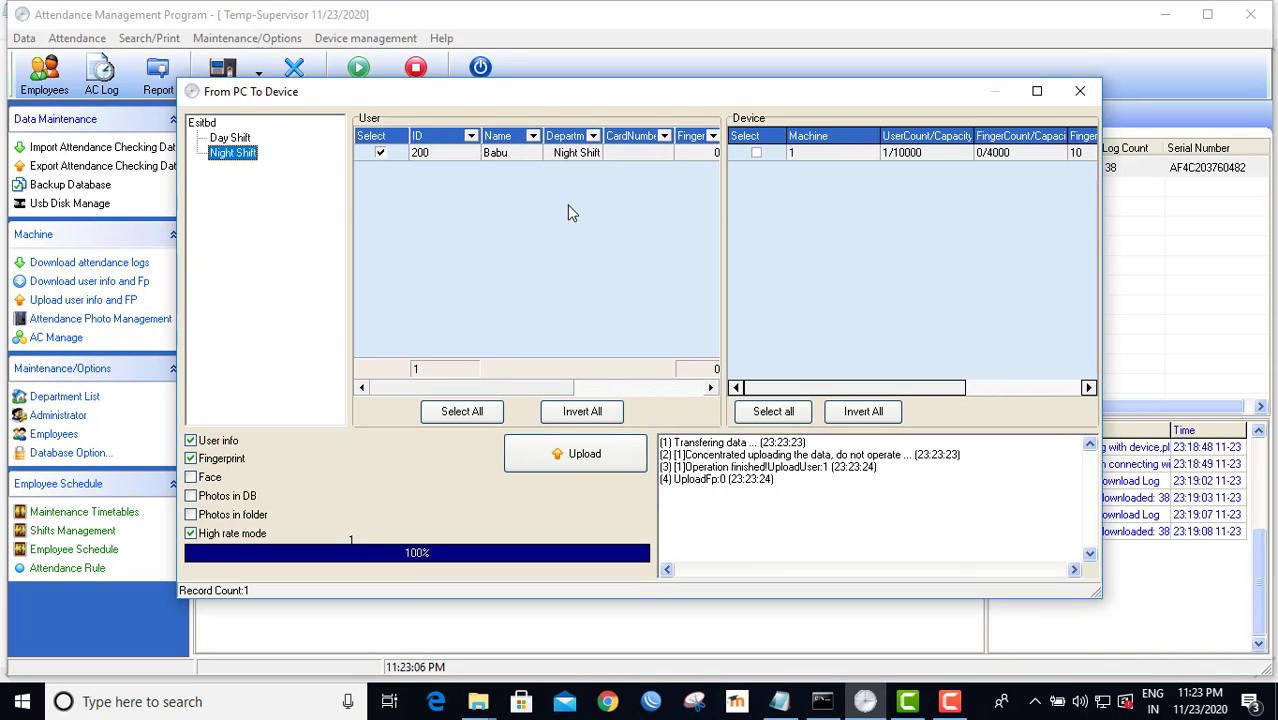
{"action": "left_click", "coordinate": [756, 153]}
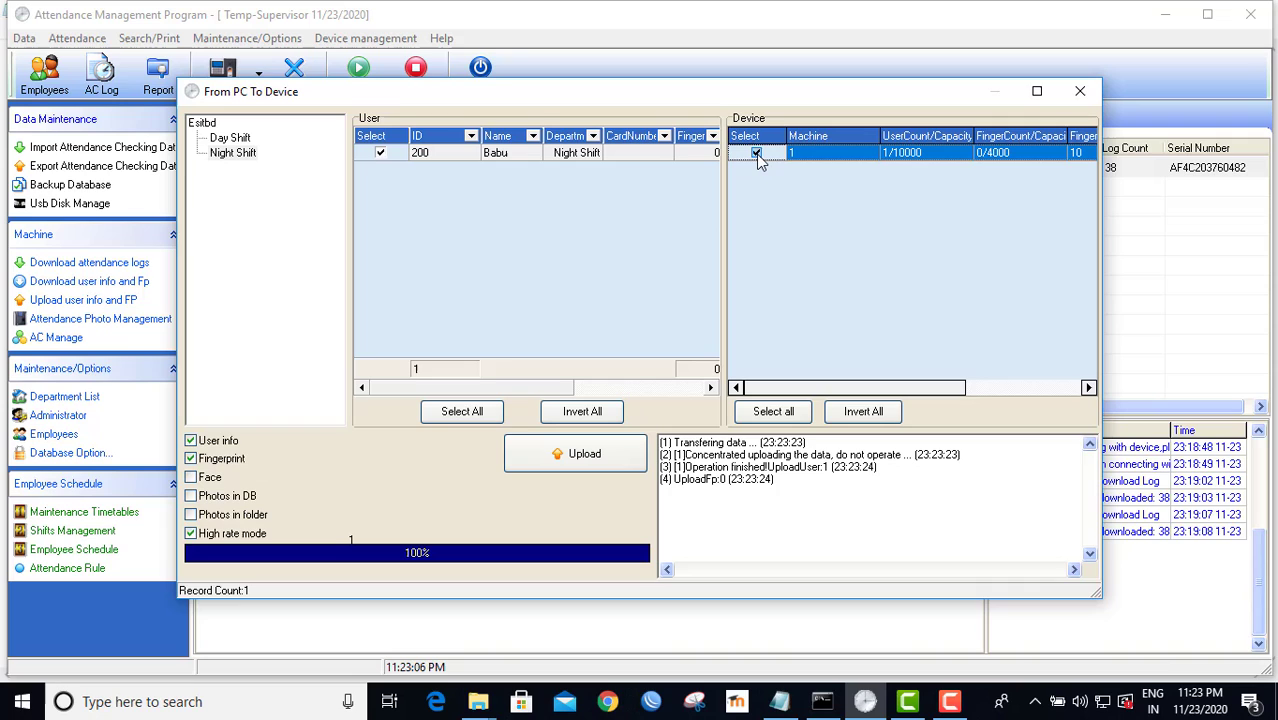
{"action": "left_click", "coordinate": [573, 460]}
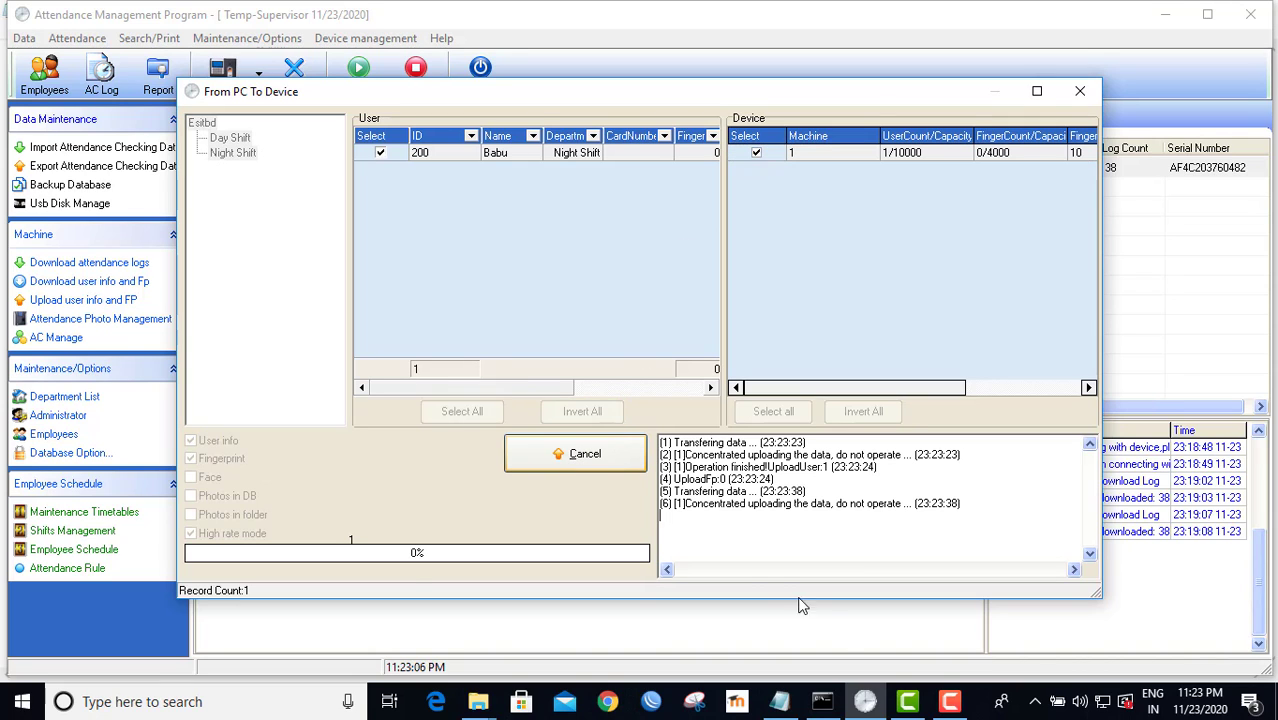
{"action": "left_click", "coordinate": [950, 701]}
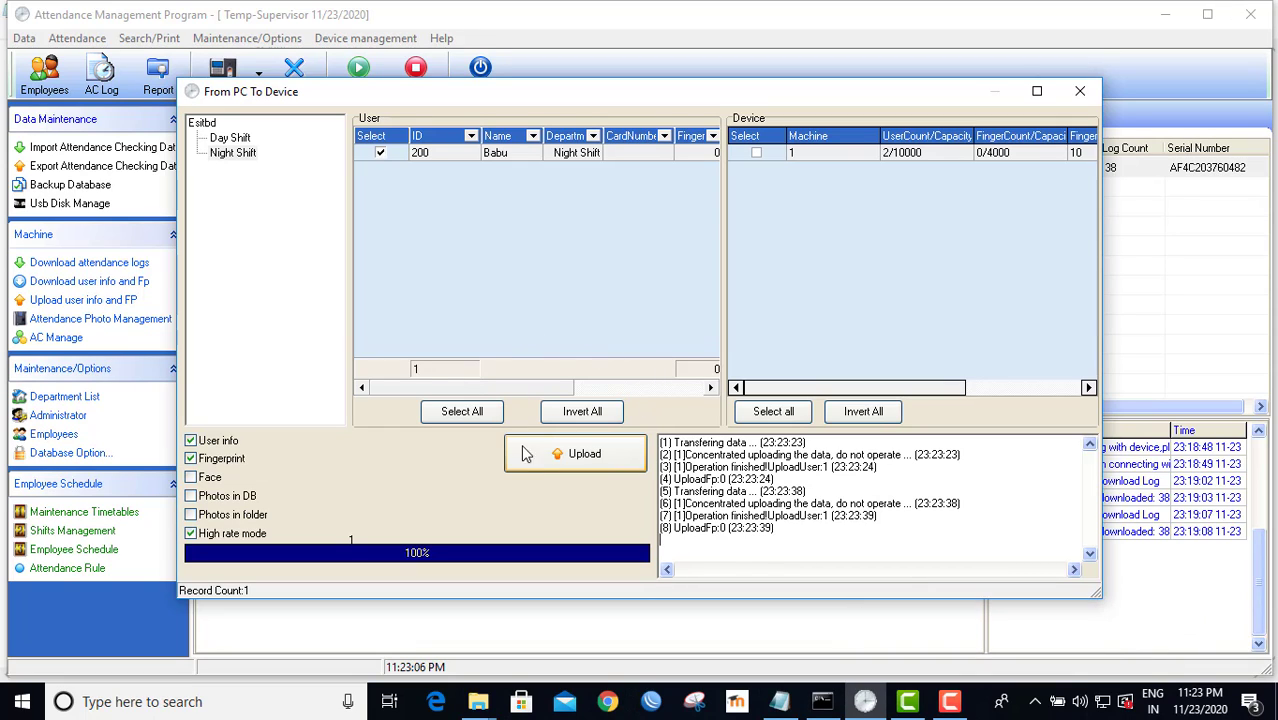
{"action": "left_click", "coordinate": [1080, 93]}
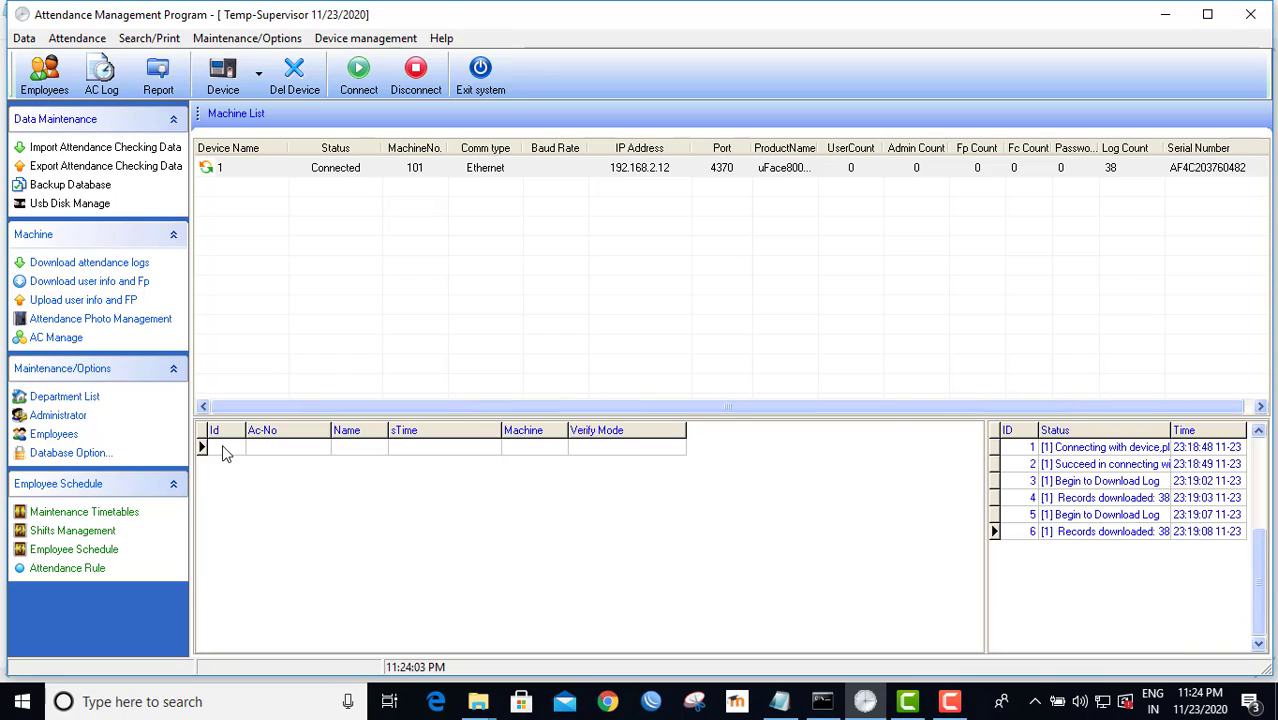
- Open the shift timetable maintenance and delete the Night Shift timetable
{"action": "left_click", "coordinate": [111, 514]}
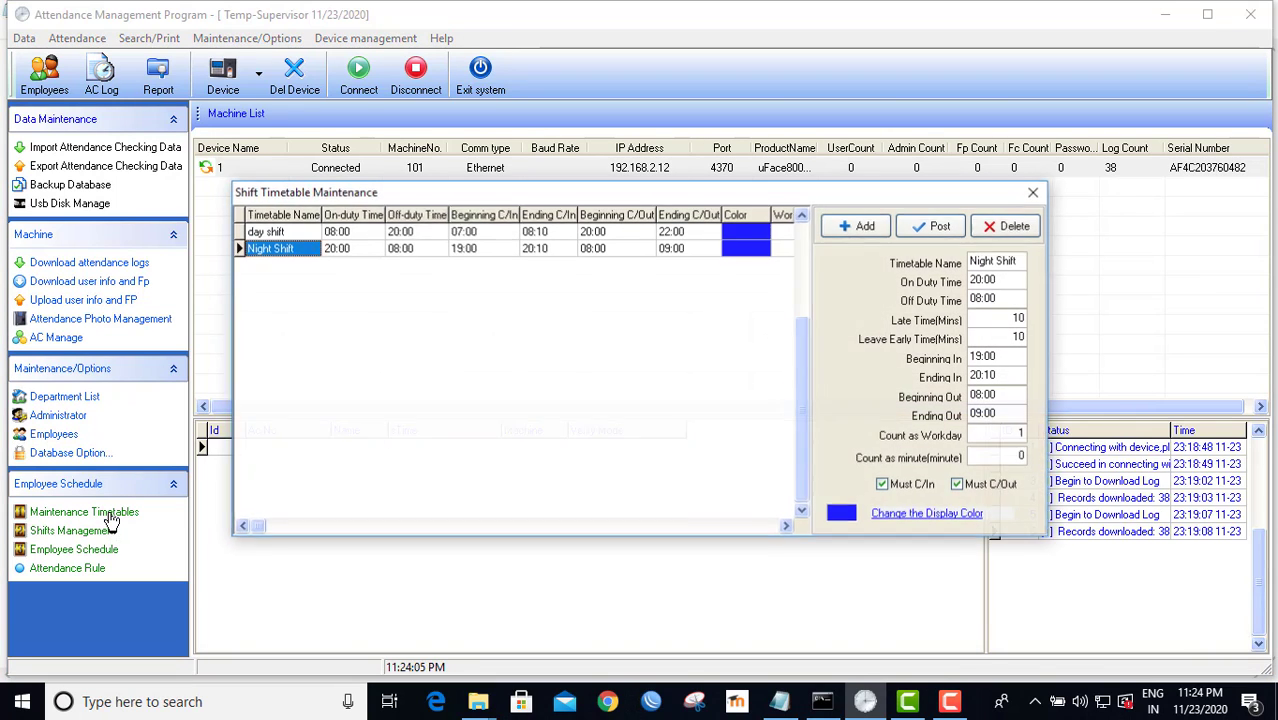
{"action": "left_click", "coordinate": [292, 250]}
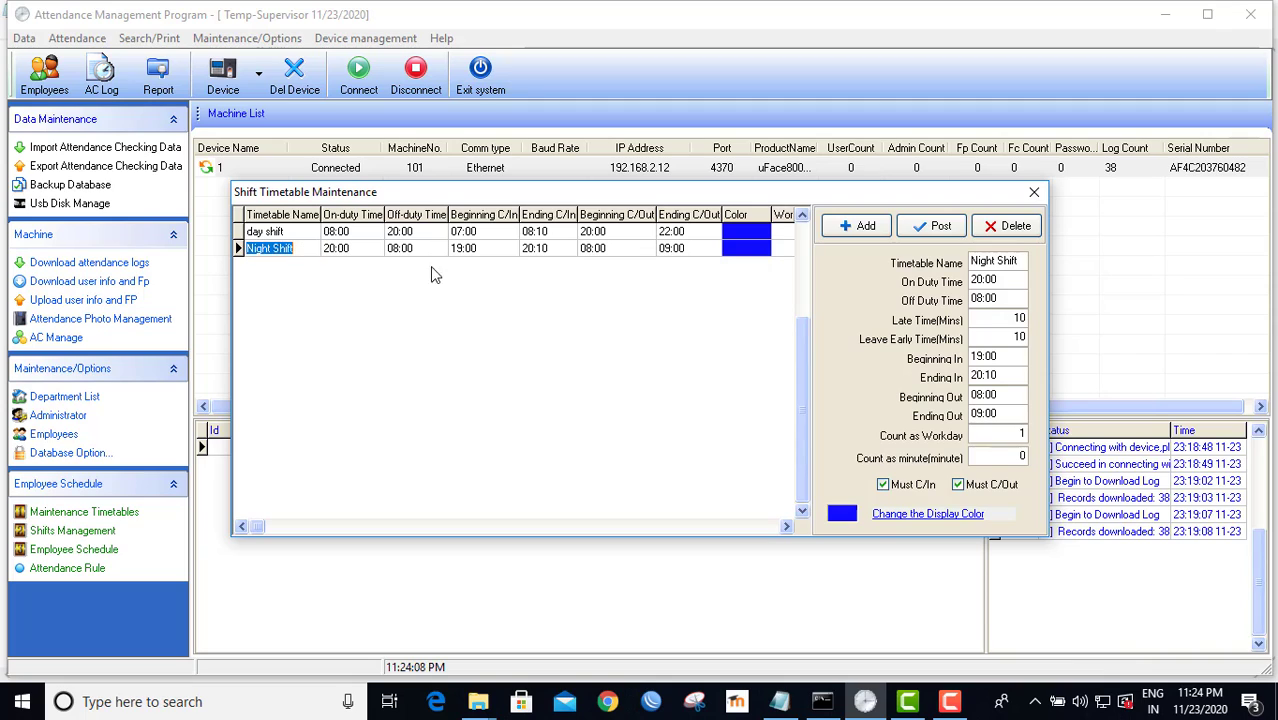
{"action": "left_click", "coordinate": [1008, 226]}
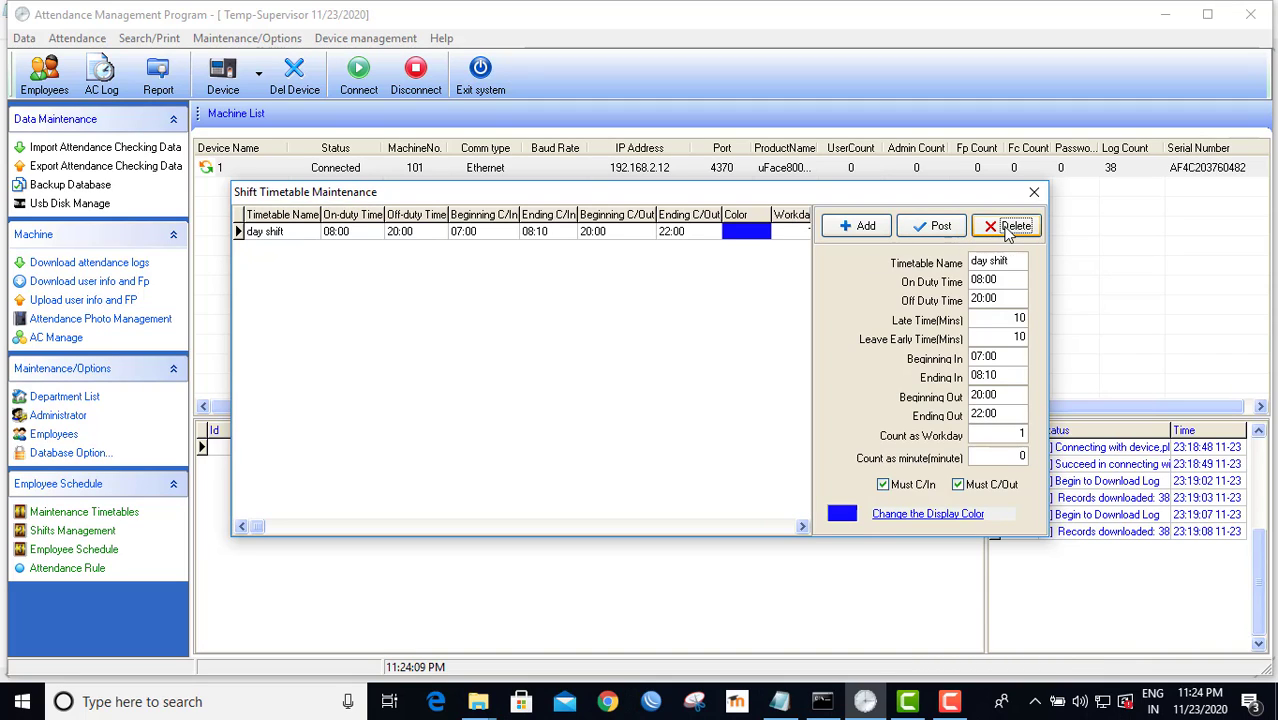
- Try to delete the day shift timetable
{"action": "left_click", "coordinate": [248, 231]}
{"action": "left_click", "coordinate": [1016, 226]}
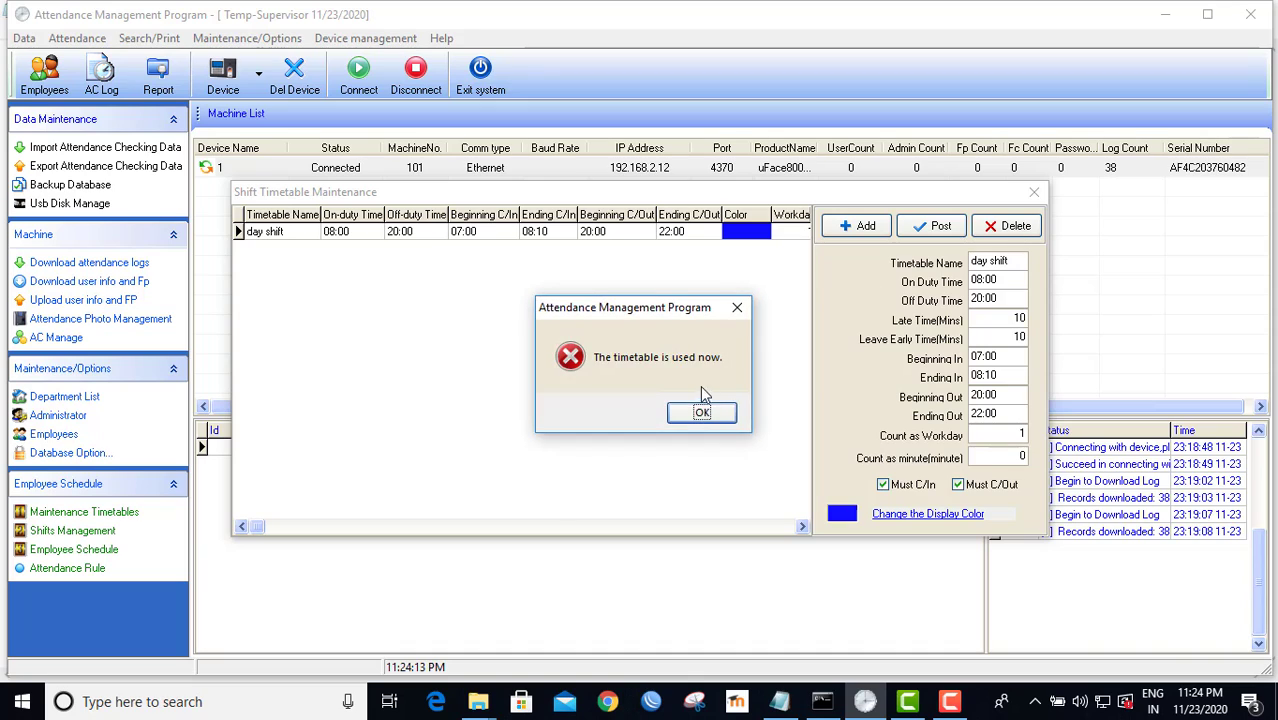
{"action": "left_click", "coordinate": [700, 411]}
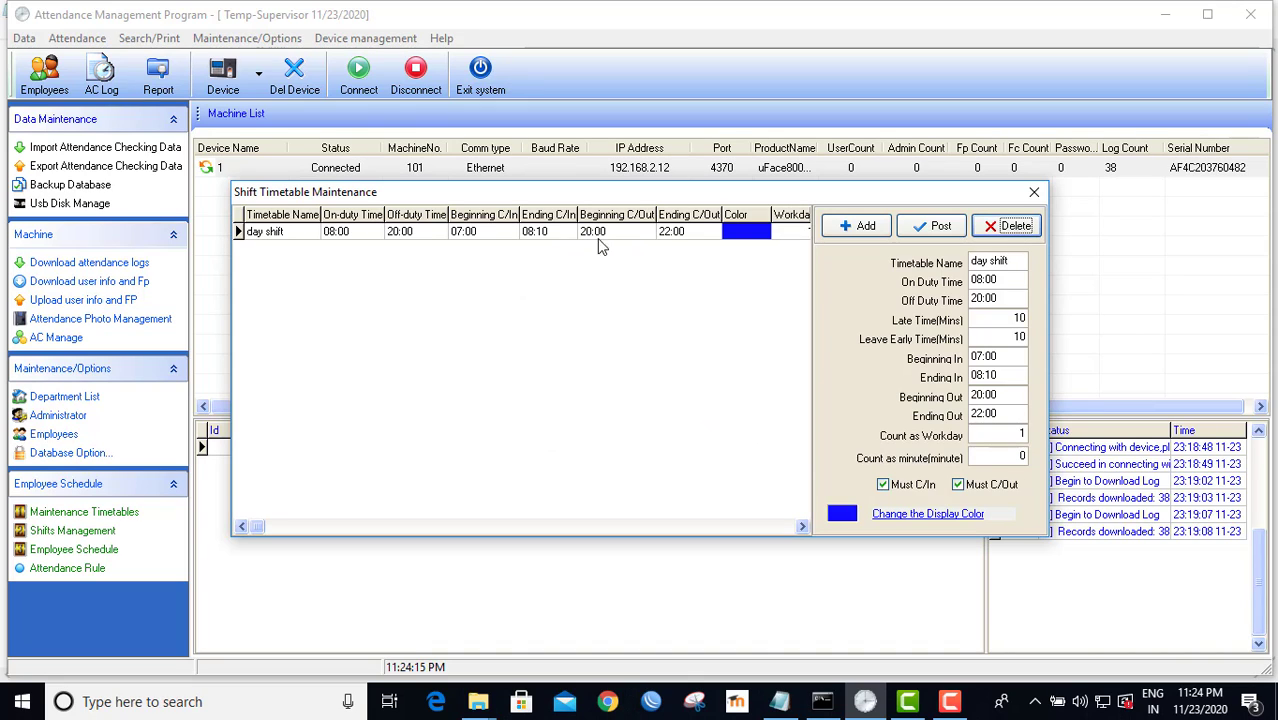
- Try again to delete the day shift timetable, and close the shift timetable maintenance
{"action": "left_click", "coordinate": [1016, 226]}
{"action": "left_click", "coordinate": [702, 412]}
{"action": "left_click", "coordinate": [1034, 192]}
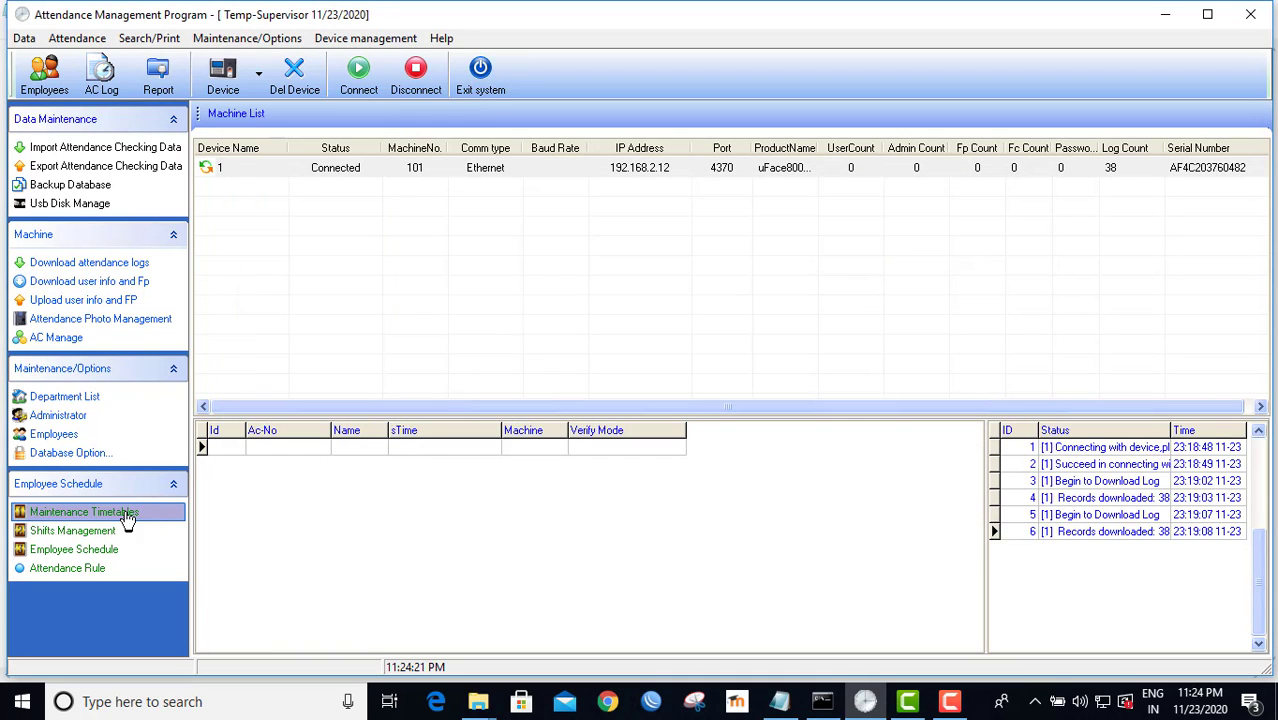
{"action": "left_click", "coordinate": [126, 514]}
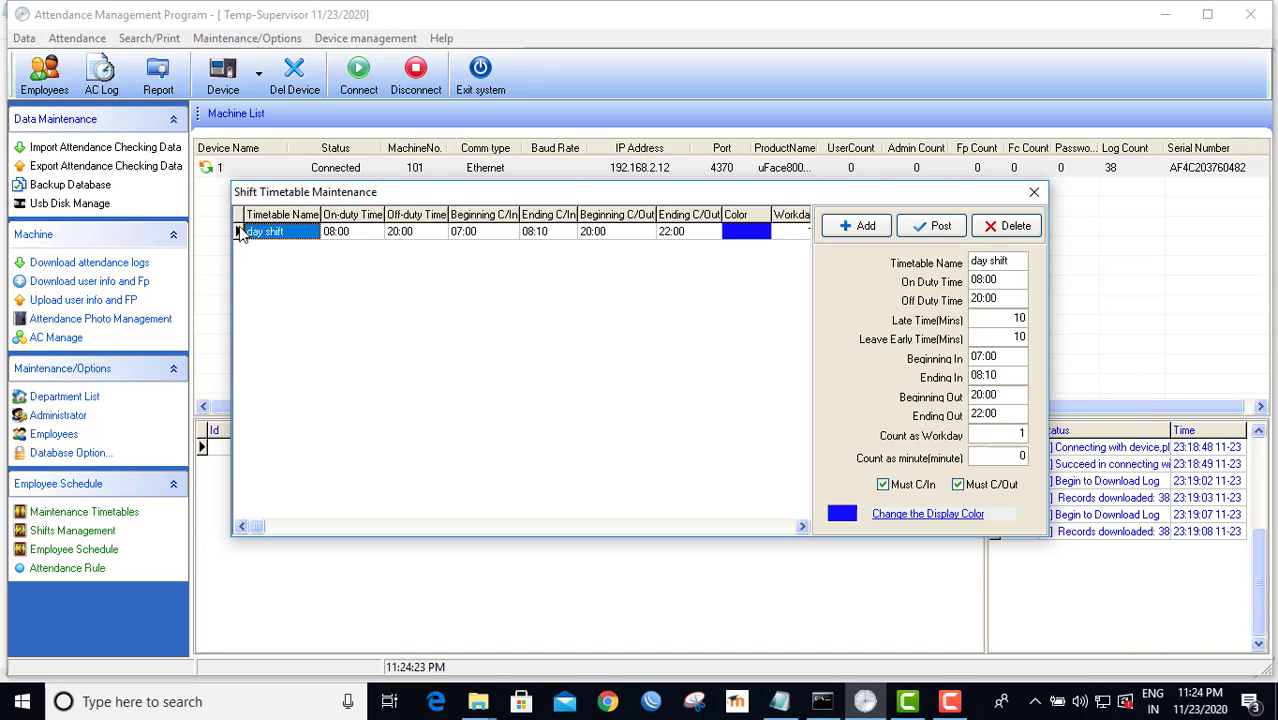
{"action": "left_click", "coordinate": [863, 230]}
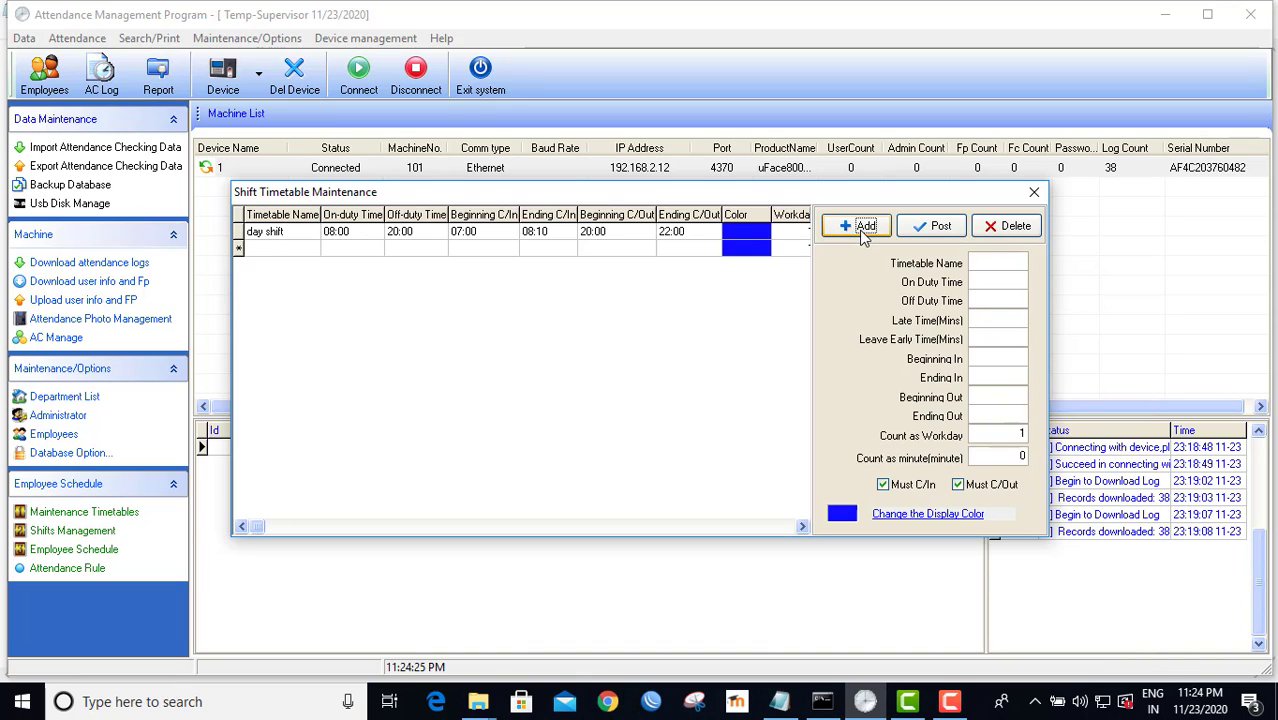
{"action": "left_click", "coordinate": [238, 241]}
{"action": "left_click", "coordinate": [722, 411]}
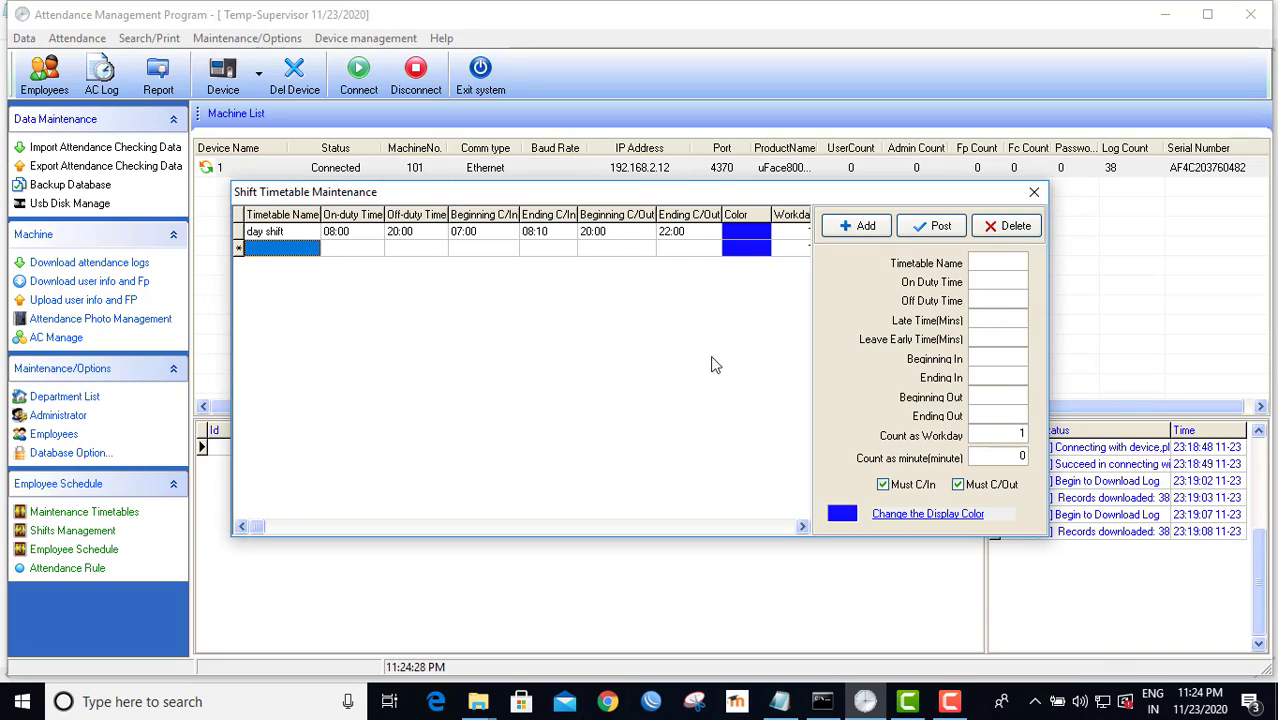
{"action": "left_click", "coordinate": [585, 243]}
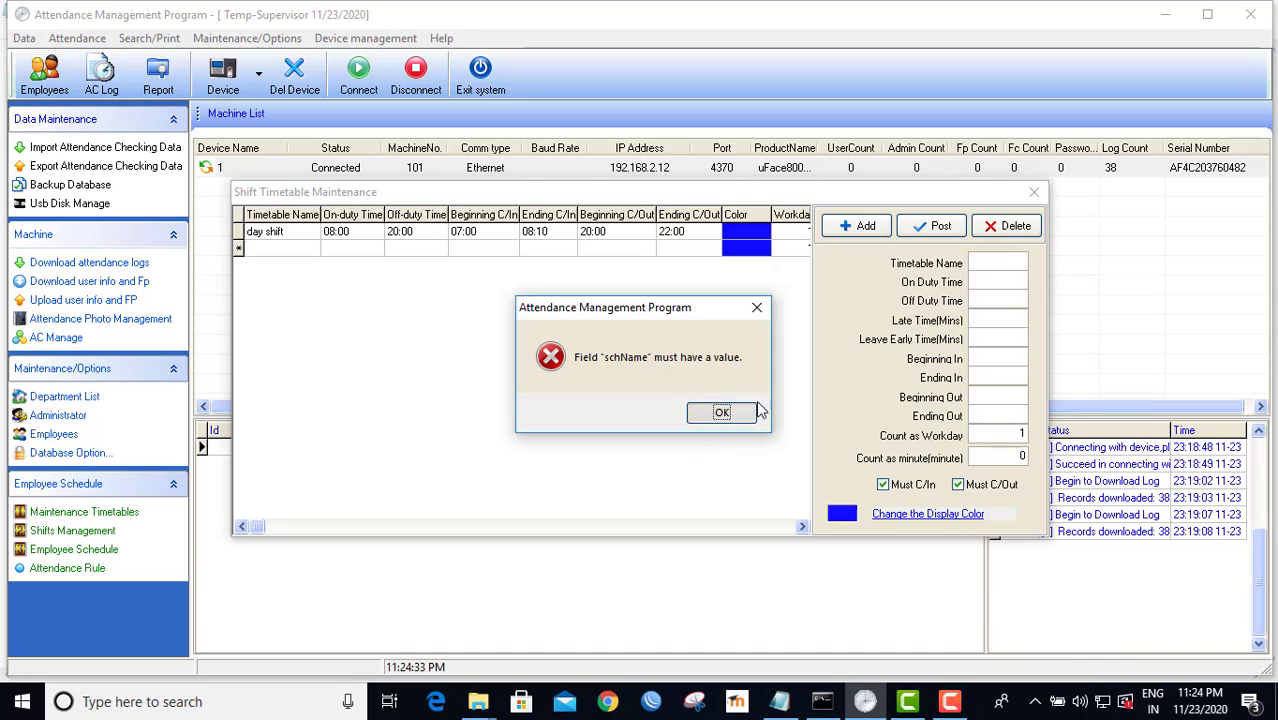
{"action": "left_click", "coordinate": [721, 412]}
{"action": "left_click", "coordinate": [999, 229]}
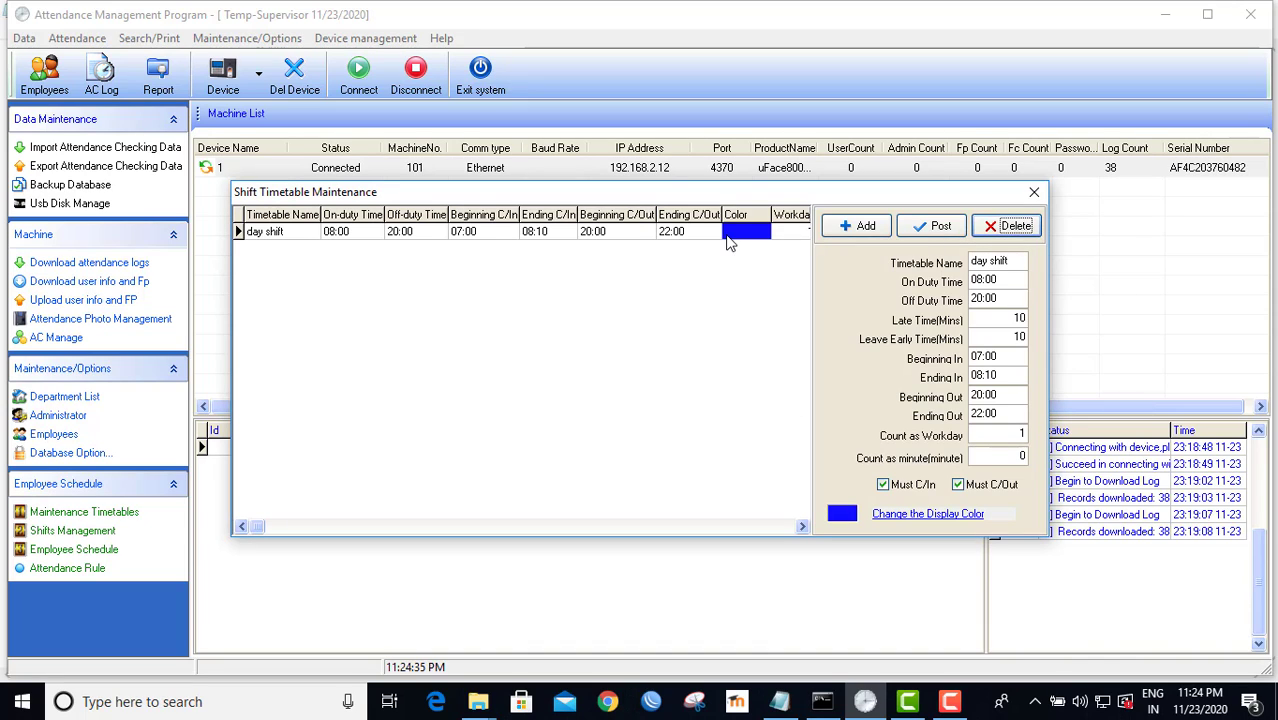
- Select the day shift timetable, try to delete it, and close the timetable maintenance
{"action": "left_click", "coordinate": [263, 236]}
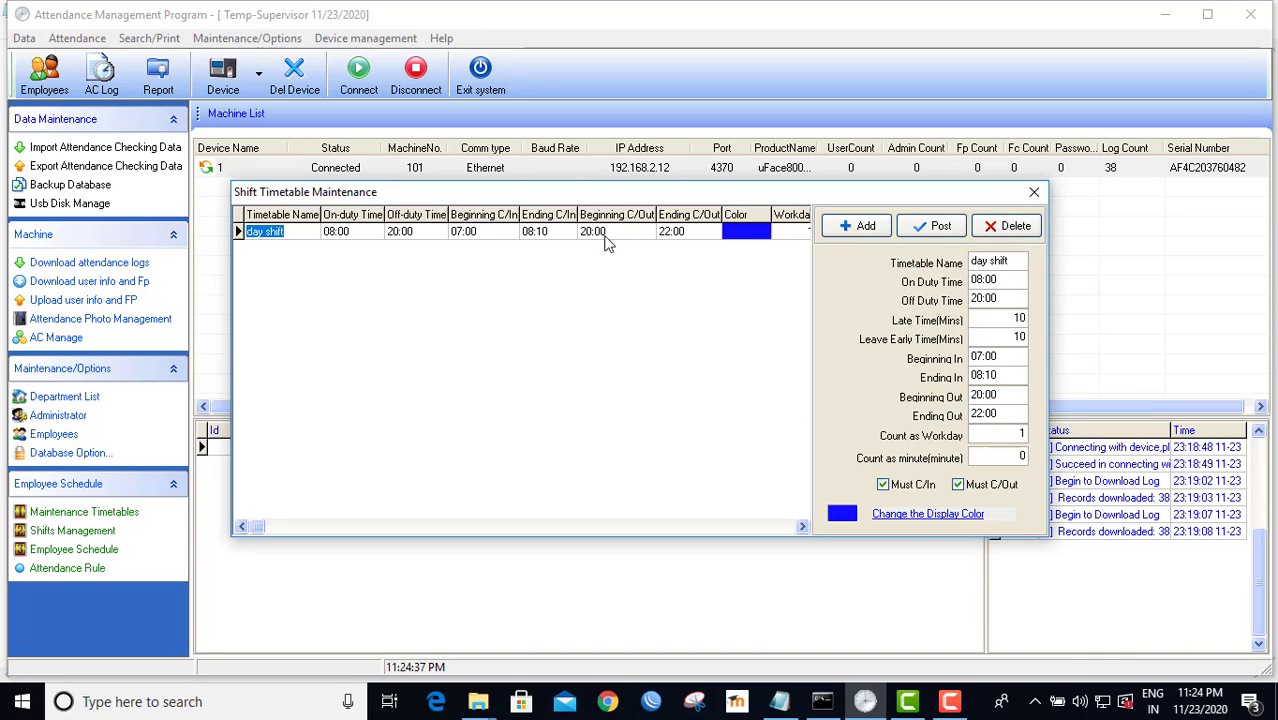
{"action": "left_click", "coordinate": [995, 230]}
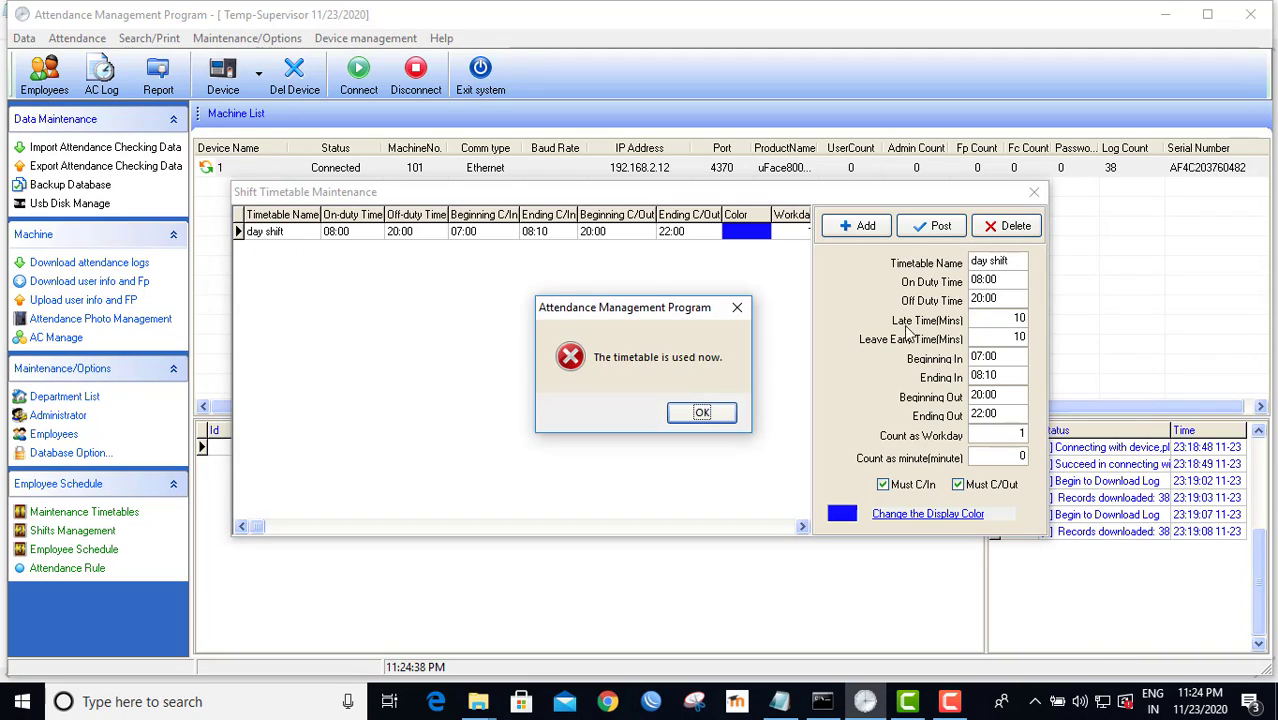
{"action": "left_click", "coordinate": [702, 412]}
{"action": "left_click", "coordinate": [1034, 193]}
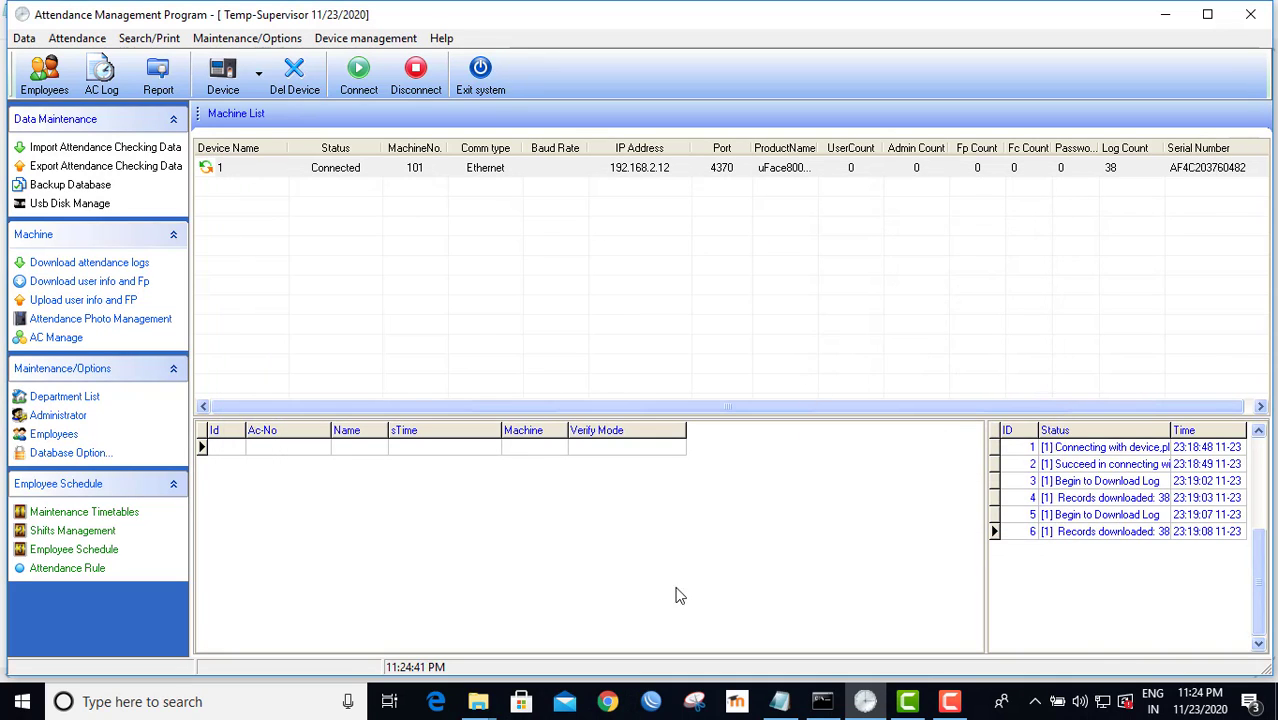
{"action": "left_click", "coordinate": [950, 701]}
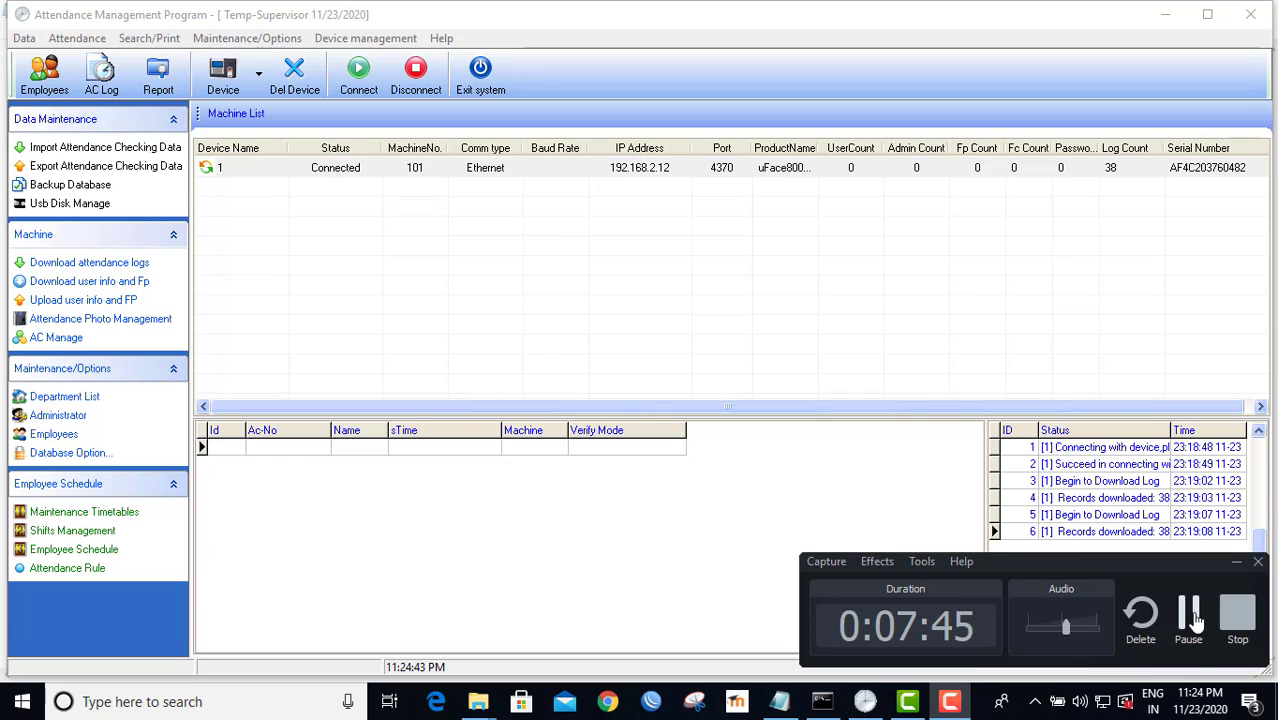
{"action": "left_click", "coordinate": [1188, 615]}
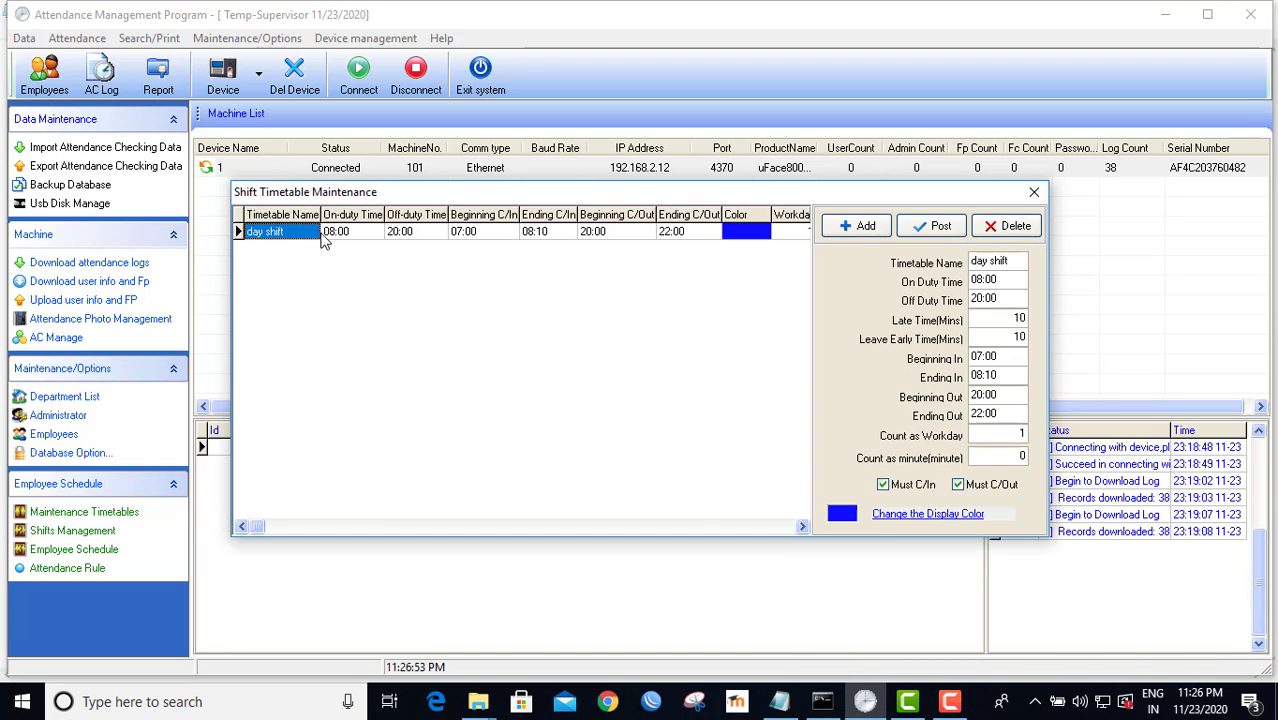
- Add a new timetable named Day Shift in the shift timetable maintenance
{"action": "left_click", "coordinate": [252, 235]}
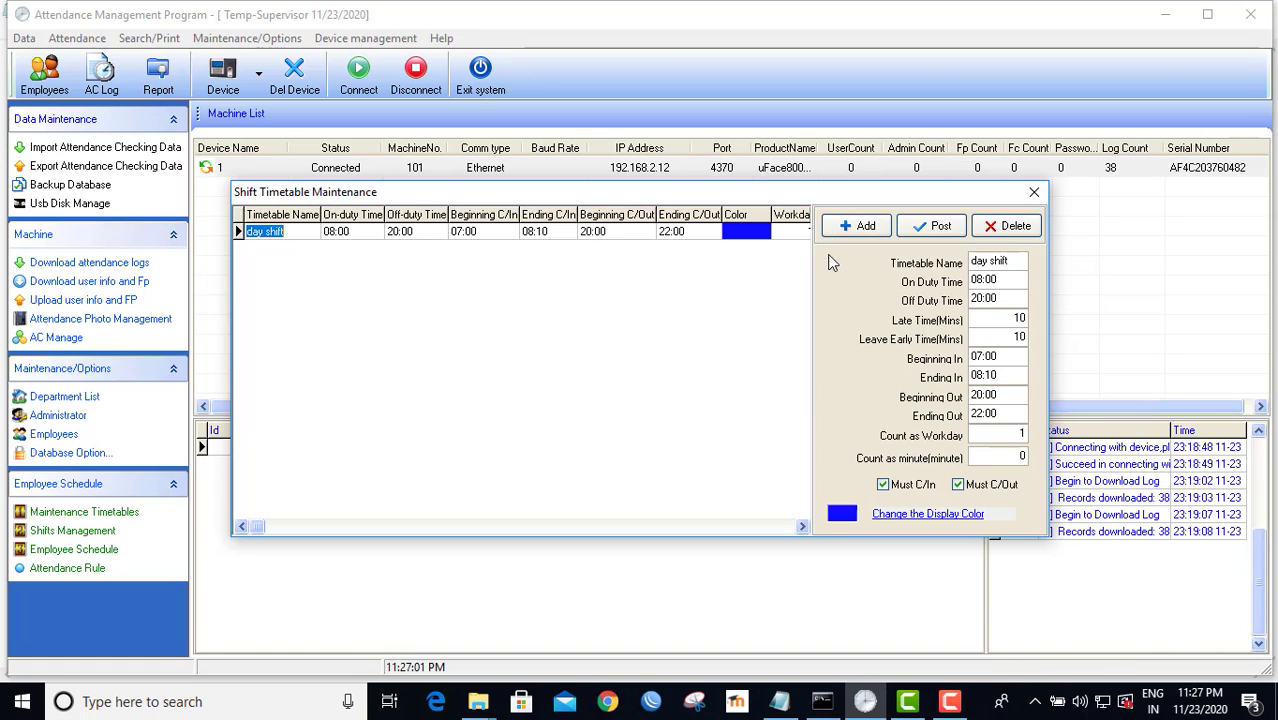
{"action": "left_click", "coordinate": [874, 229]}
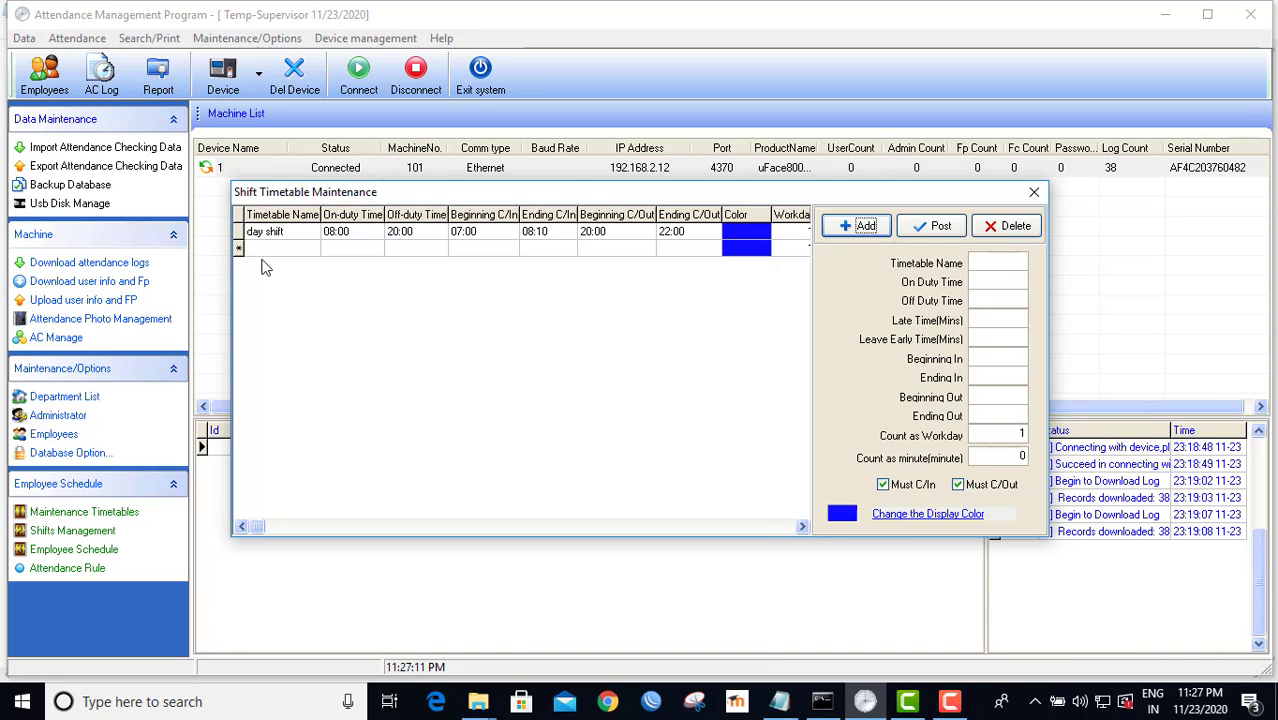
{"action": "left_click", "coordinate": [1008, 262]}
{"action": "type", "text": "Day S"}
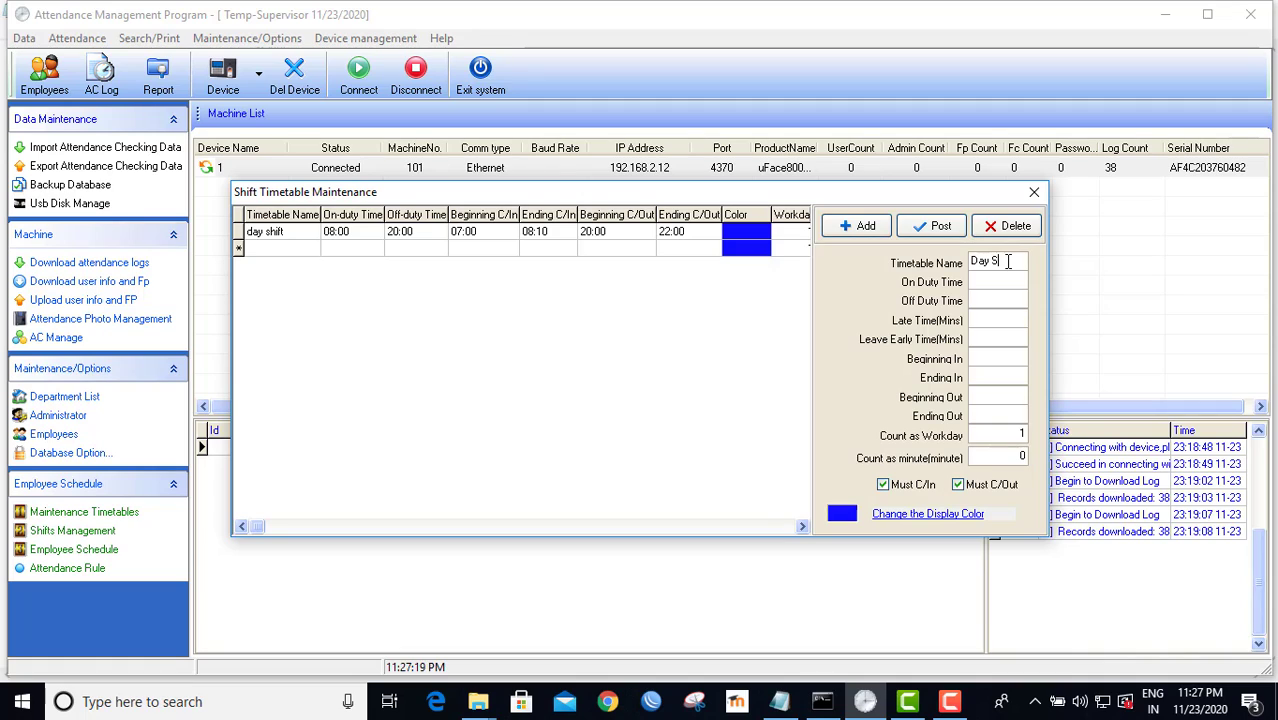
{"action": "type", "text": "hift"}
- Check the morning shift hours in the Notepad notes and set Day Shift's on duty time to 08:00 and off duty time to 20:30
{"action": "left_click", "coordinate": [983, 282]}
{"action": "left_click", "coordinate": [780, 703]}
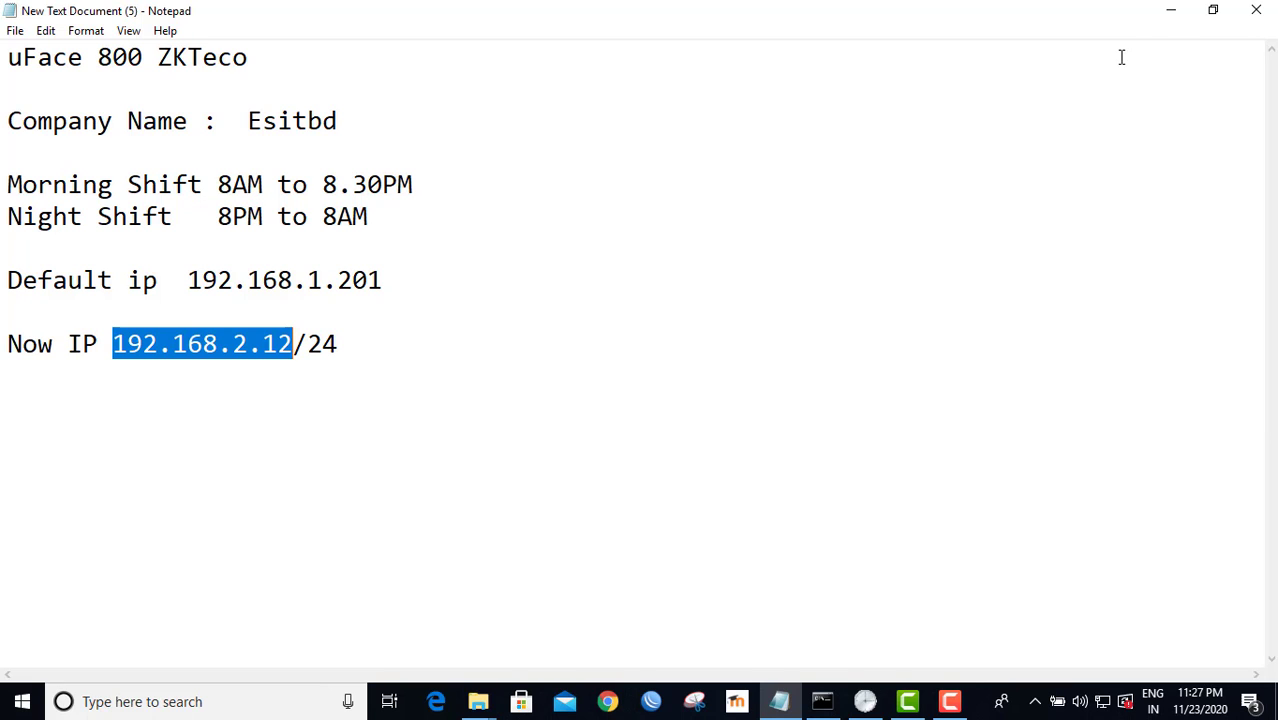
{"action": "left_click", "coordinate": [1166, 12]}
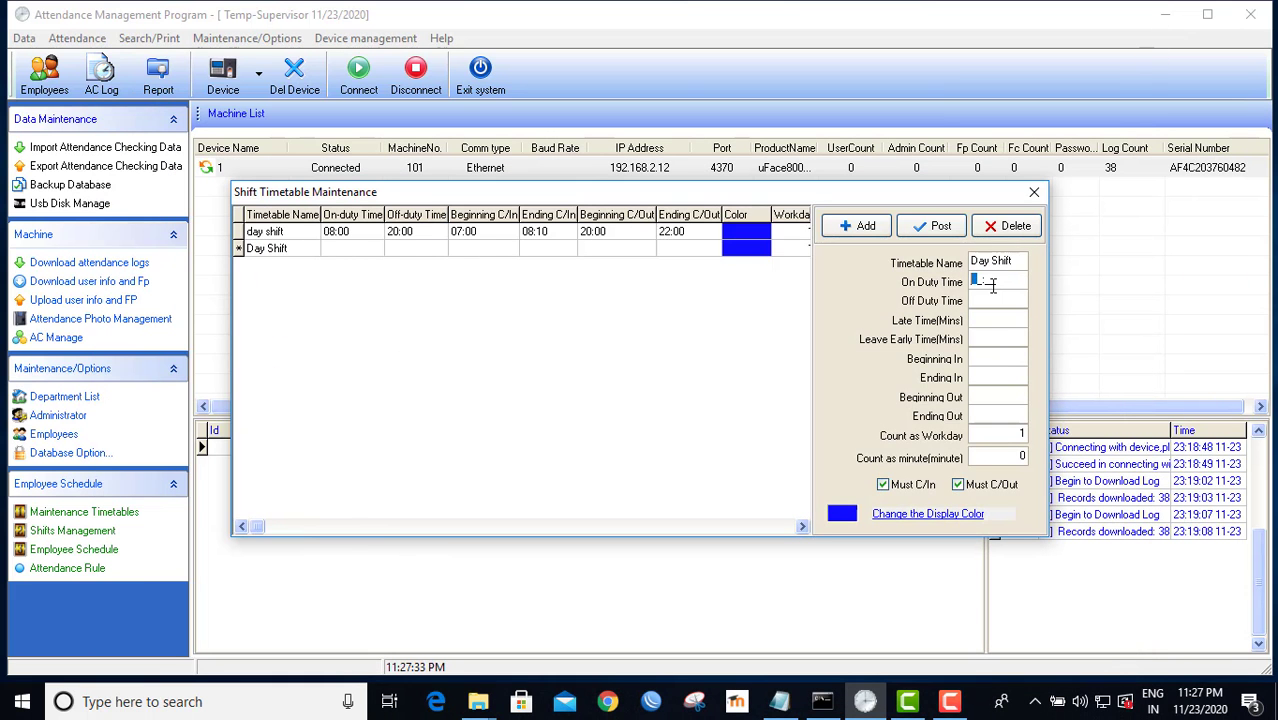
{"action": "type", "text": "08:"}
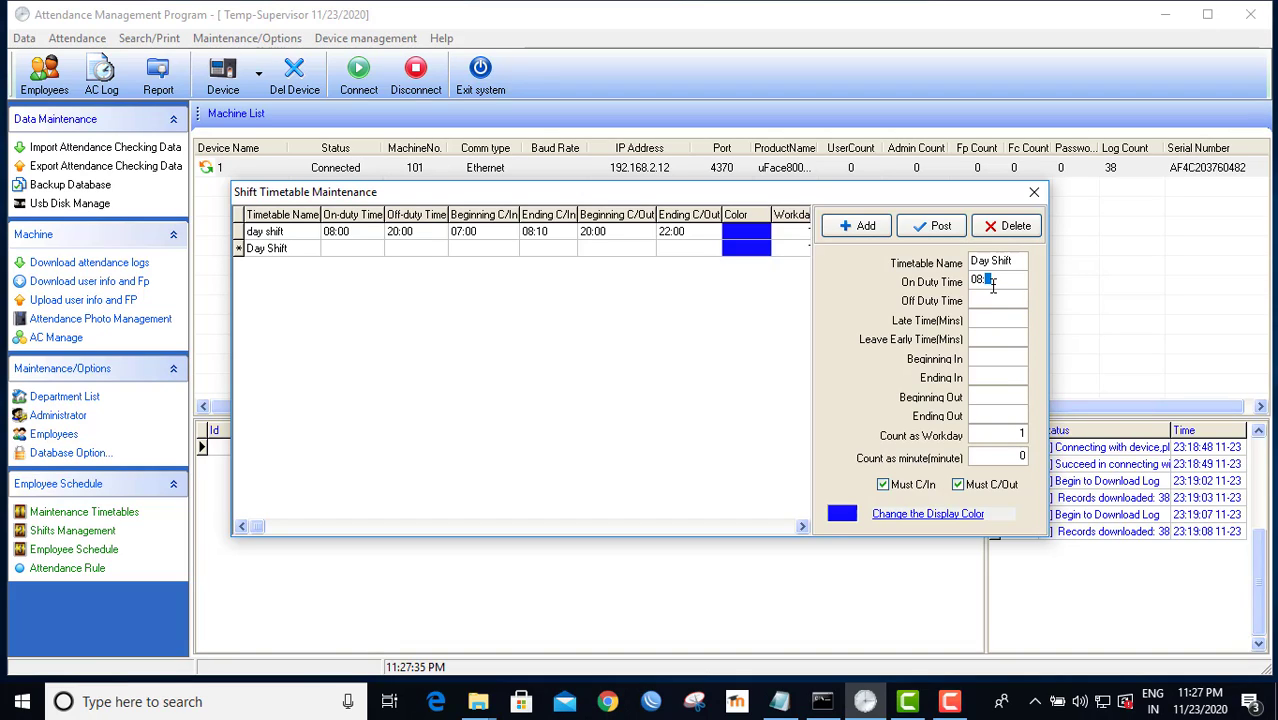
{"action": "type", "text": "00"}
{"action": "left_click", "coordinate": [986, 301]}
{"action": "type", "text": "20:30"}
- Set both the late time and the leave early time of the Day Shift timetable to 5 minutes
{"action": "left_click", "coordinate": [981, 321]}
{"action": "type", "text": "5"}
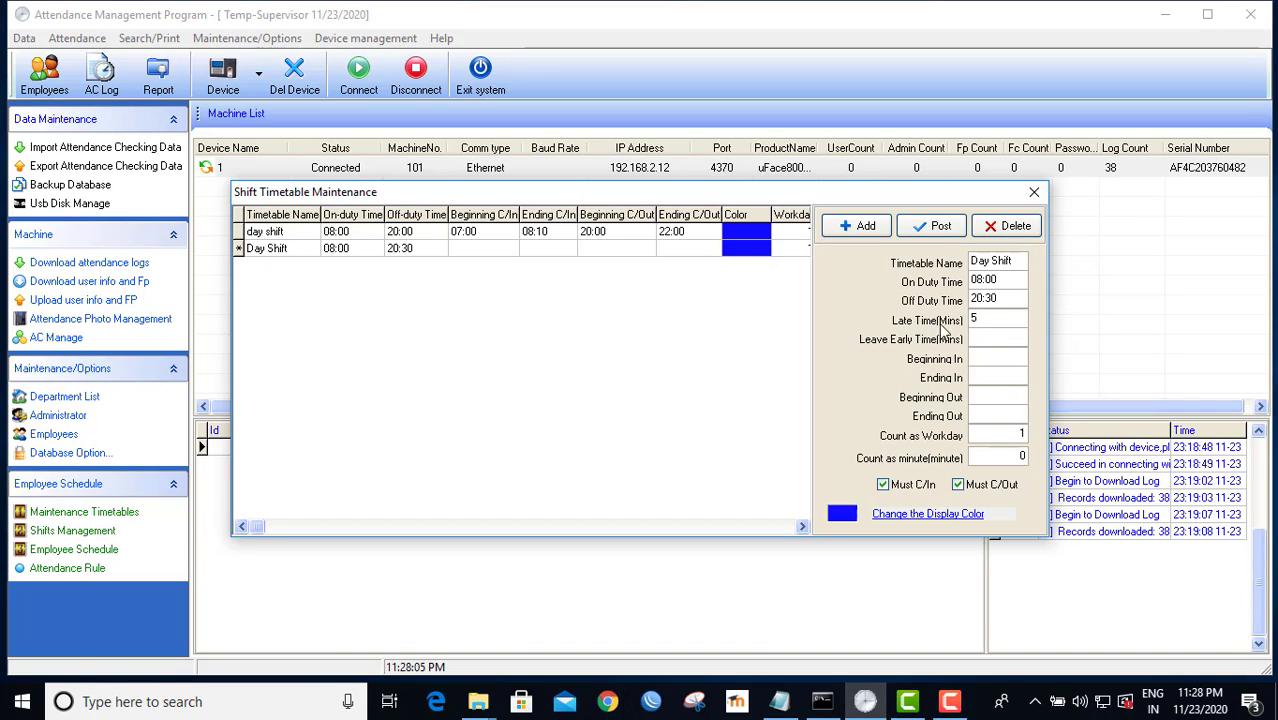
{"action": "left_click", "coordinate": [985, 337]}
{"action": "type", "text": "5"}
- Set the Day Shift check-in window to begin at 07:00 and end at 08:30
{"action": "left_click", "coordinate": [978, 358]}
{"action": "type", "text": "07:00"}
{"action": "left_click", "coordinate": [974, 378]}
{"action": "type", "text": "08:30"}
{"action": "left_click", "coordinate": [1020, 320]}
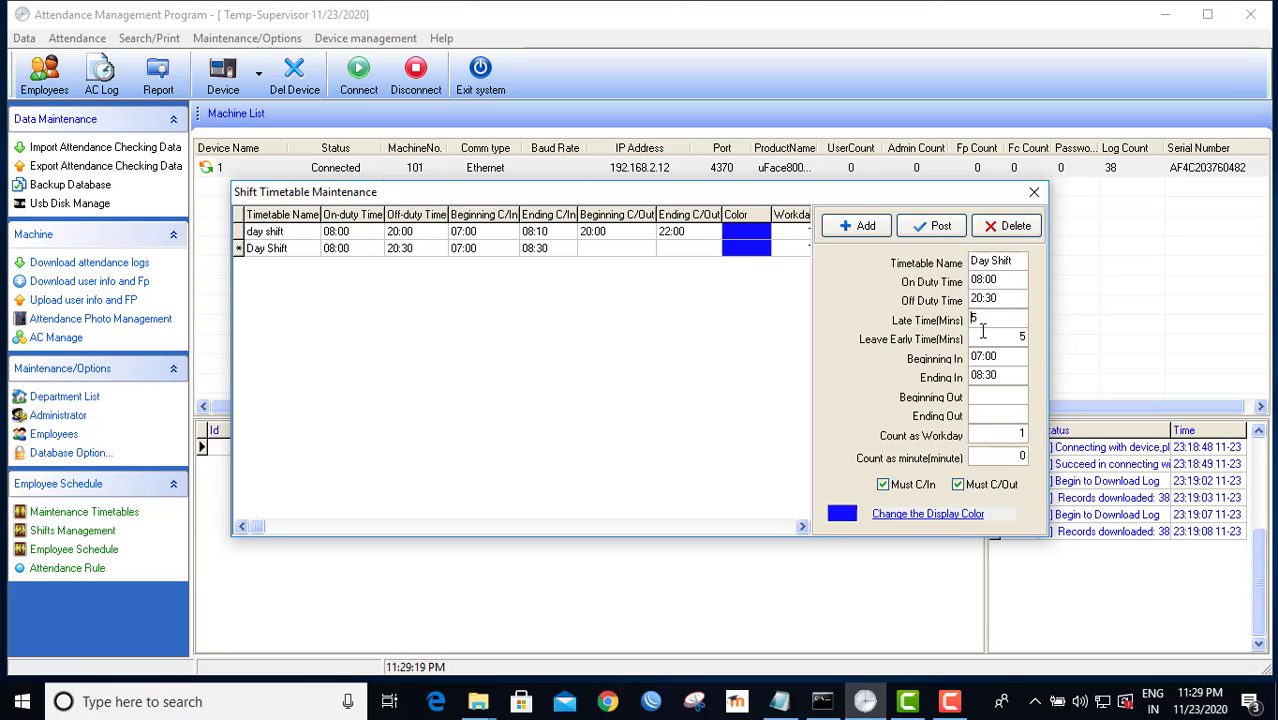
- Set the Day Shift check-out window to begin at 20:30 and end at 21:30, and save the timetable
{"action": "left_click", "coordinate": [975, 398]}
{"action": "type", "text": "20:30"}
{"action": "left_click", "coordinate": [979, 418]}
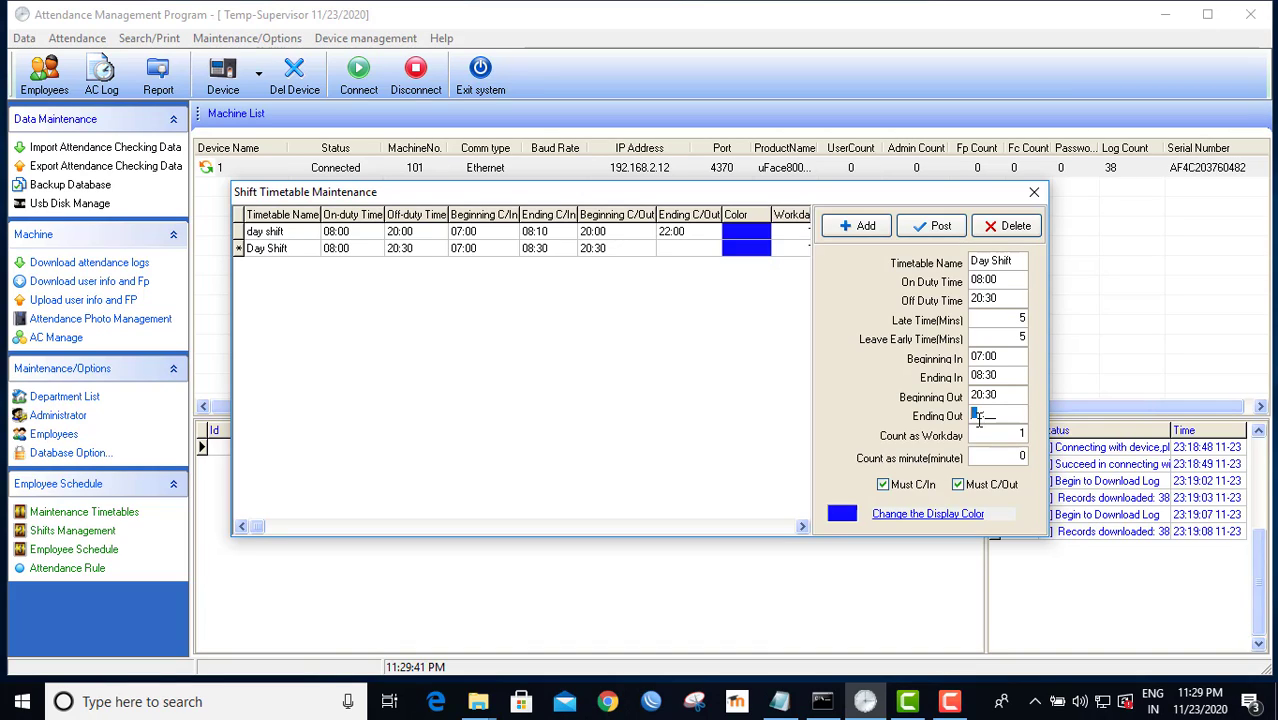
{"action": "type", "text": "22"}
{"action": "type", "text": "30"}
{"action": "left_click", "coordinate": [932, 226]}
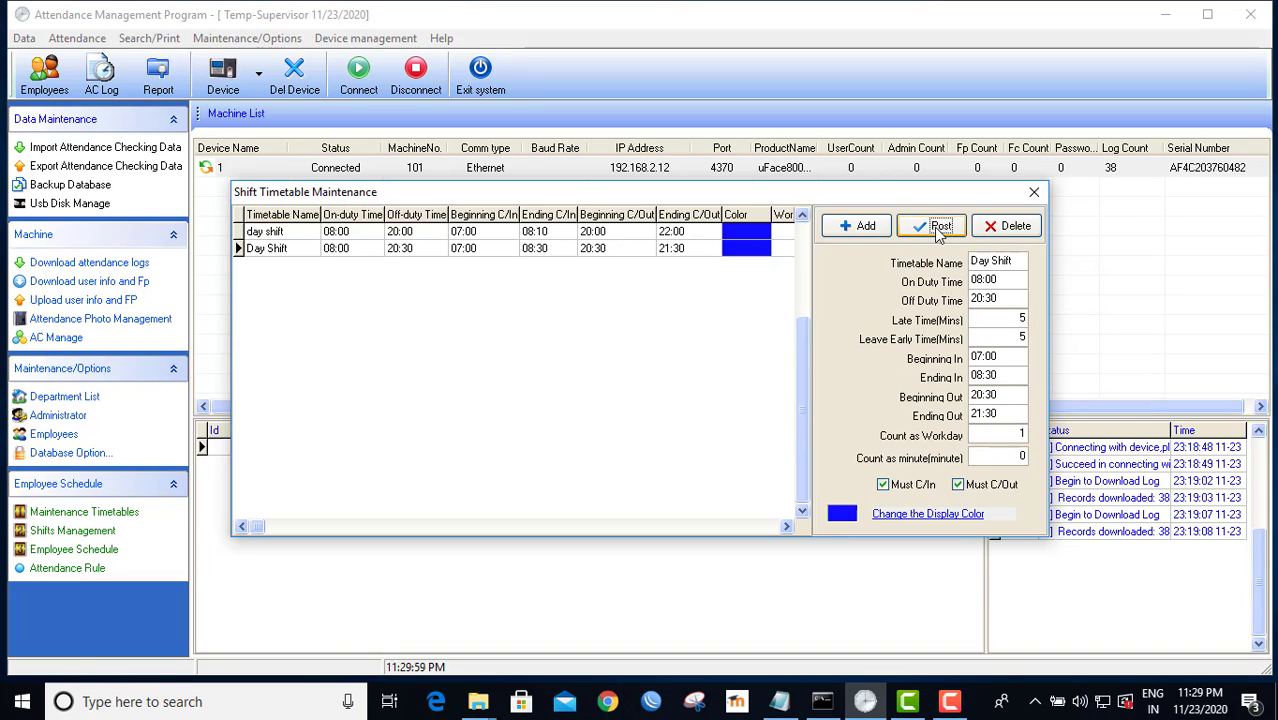
- Try to delete the old lowercase day shift timetable that ends at 20:00
{"action": "left_click", "coordinate": [260, 249]}
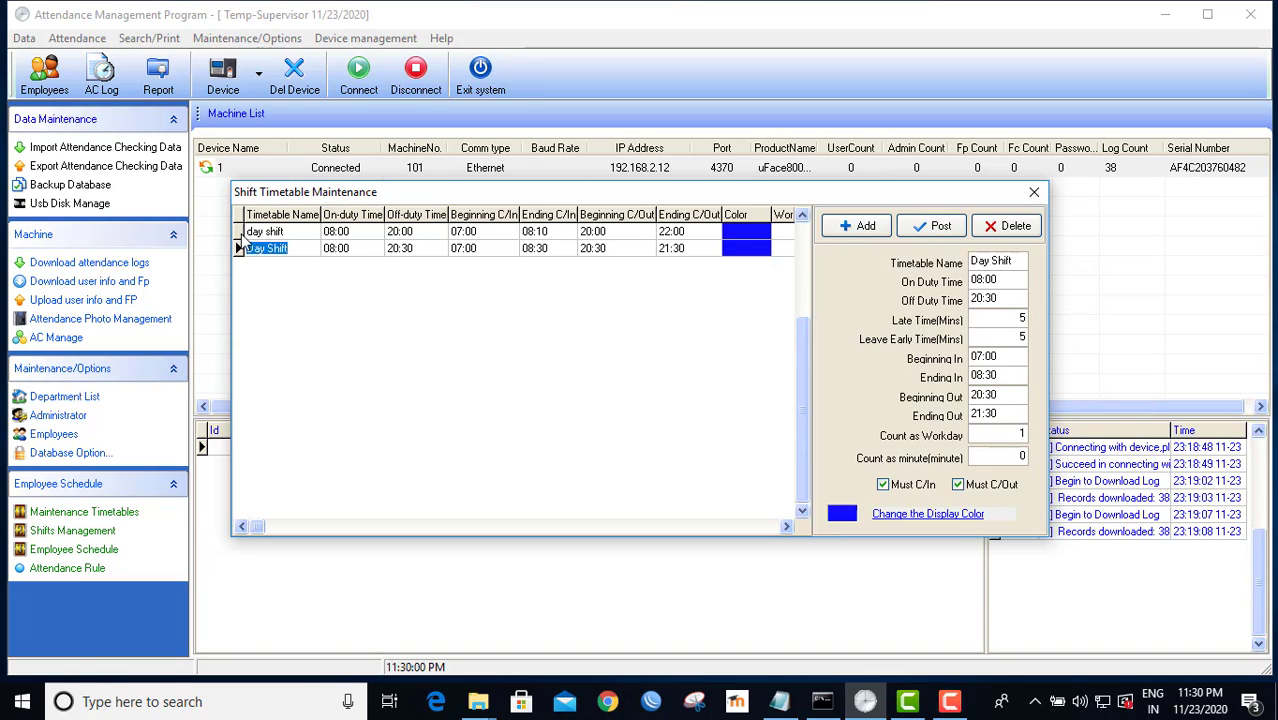
{"action": "left_click", "coordinate": [255, 232]}
{"action": "left_click", "coordinate": [1007, 226]}
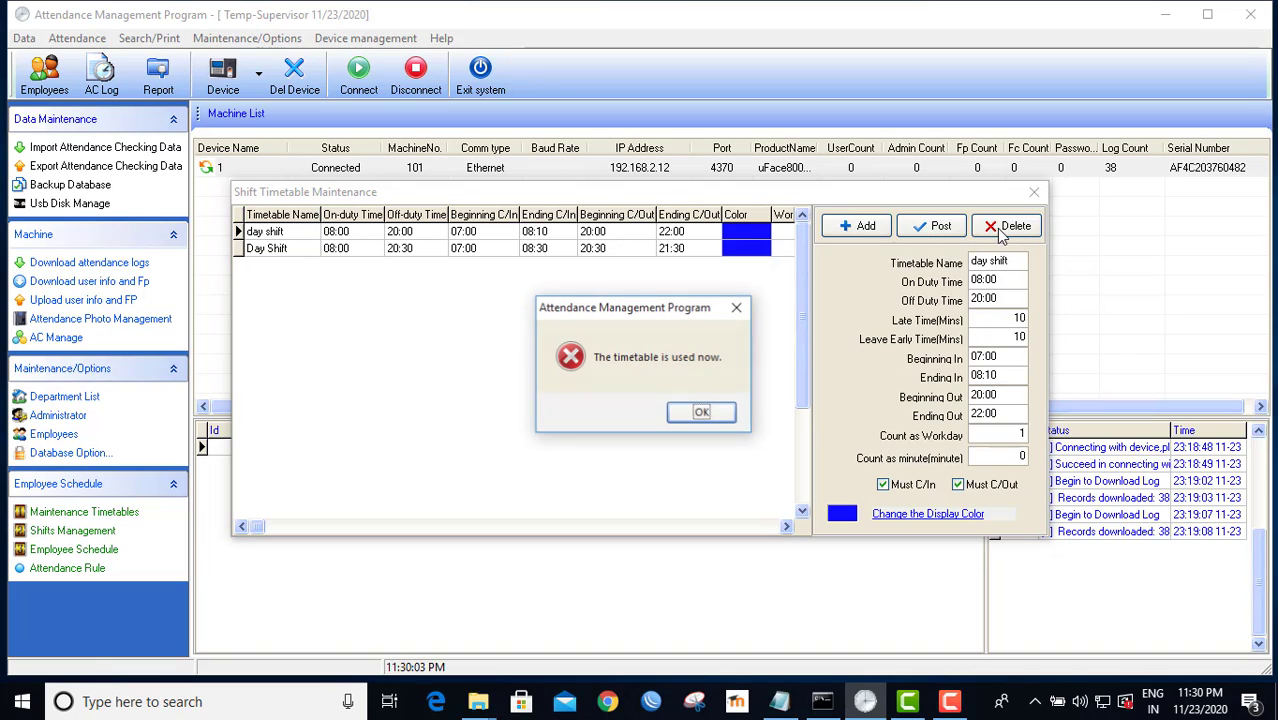
{"action": "left_click", "coordinate": [692, 424]}
- Rename the old lowercase day shift timetable to user and save the change
{"action": "double_click", "coordinate": [292, 232]}
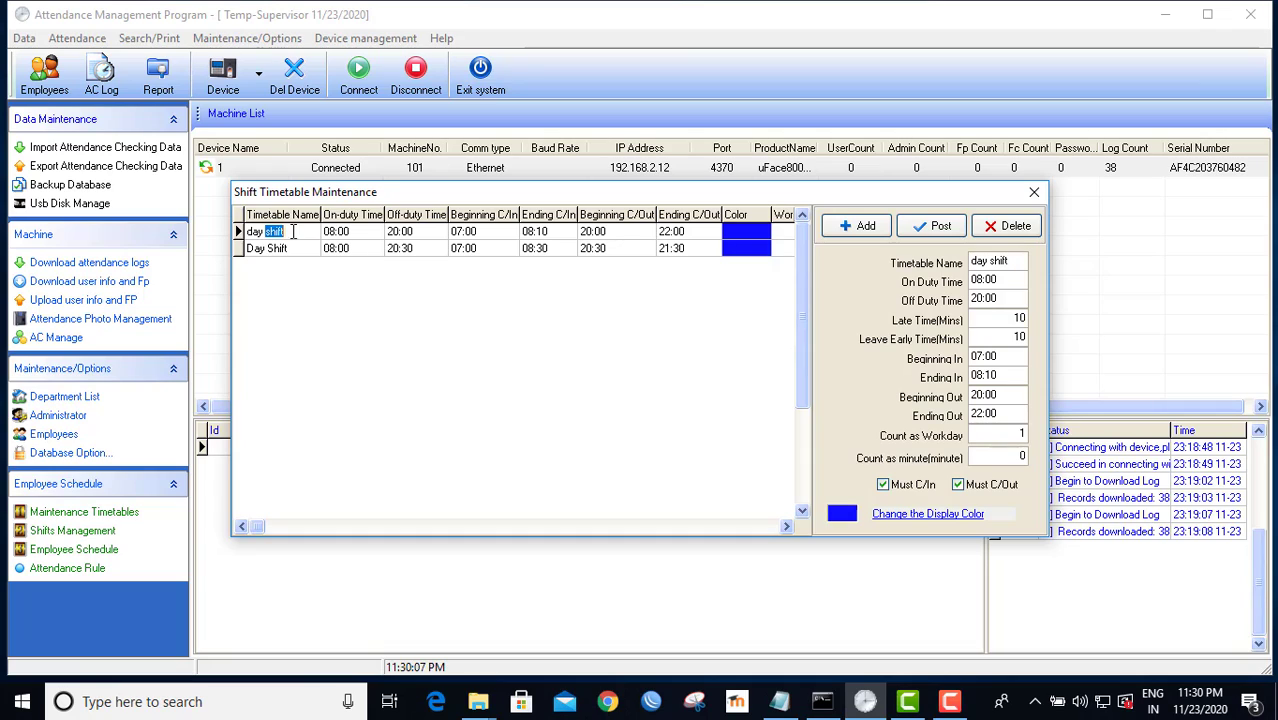
{"action": "double_click", "coordinate": [999, 262]}
{"action": "left_click_drag", "start_coordinate": [999, 262], "coordinate": [962, 262]}
{"action": "type", "text": "user"}
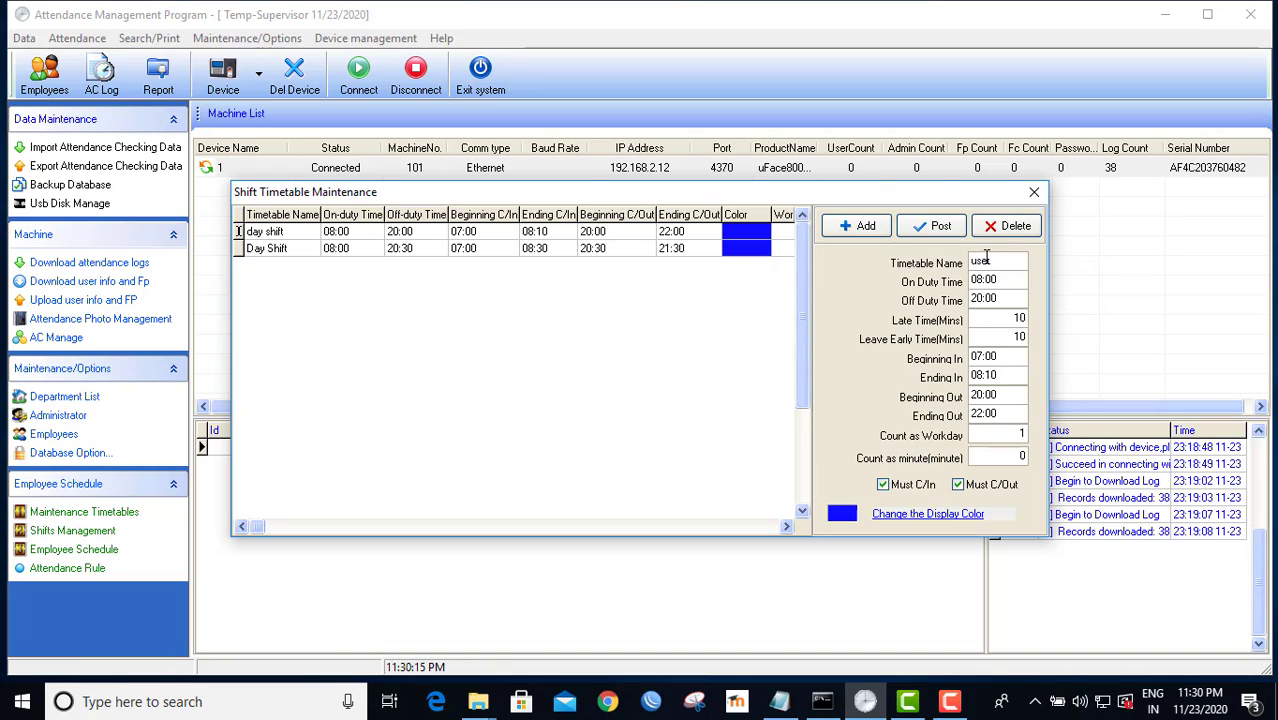
{"action": "left_click", "coordinate": [932, 226]}
{"action": "left_click", "coordinate": [289, 232]}
- Add another timetable named Night Shift
{"action": "left_click", "coordinate": [281, 249]}
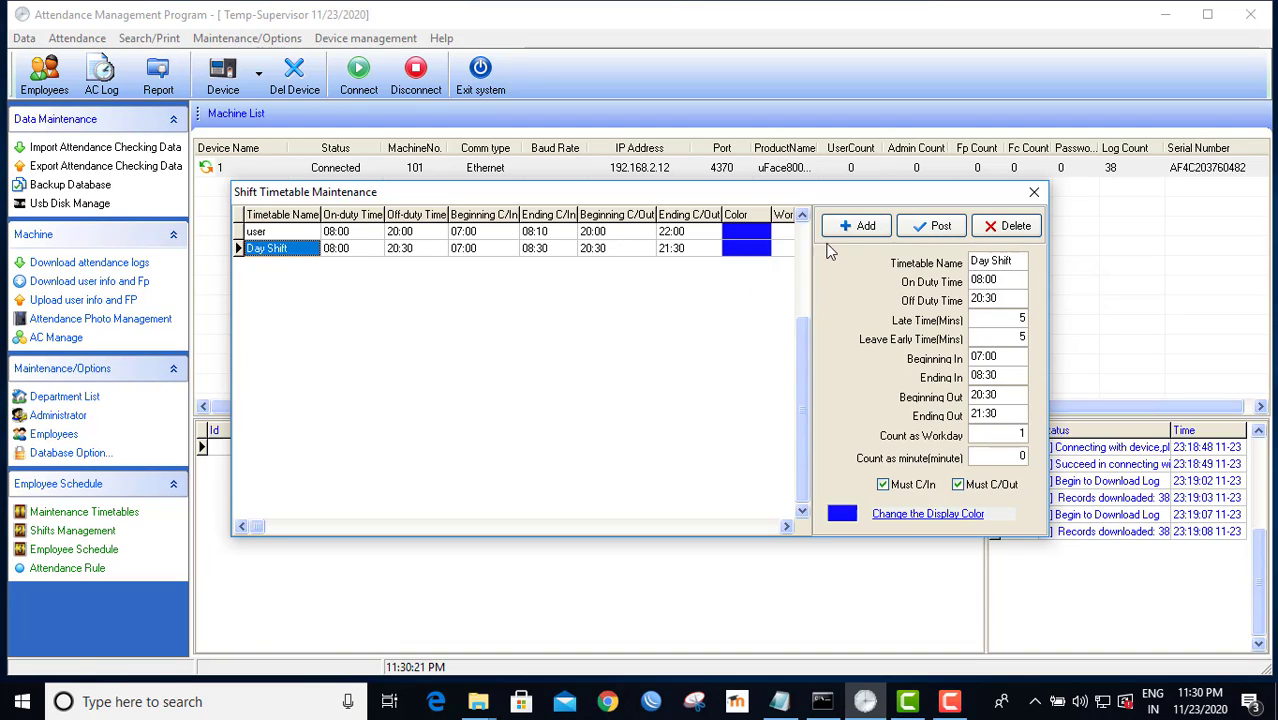
{"action": "left_click", "coordinate": [866, 227]}
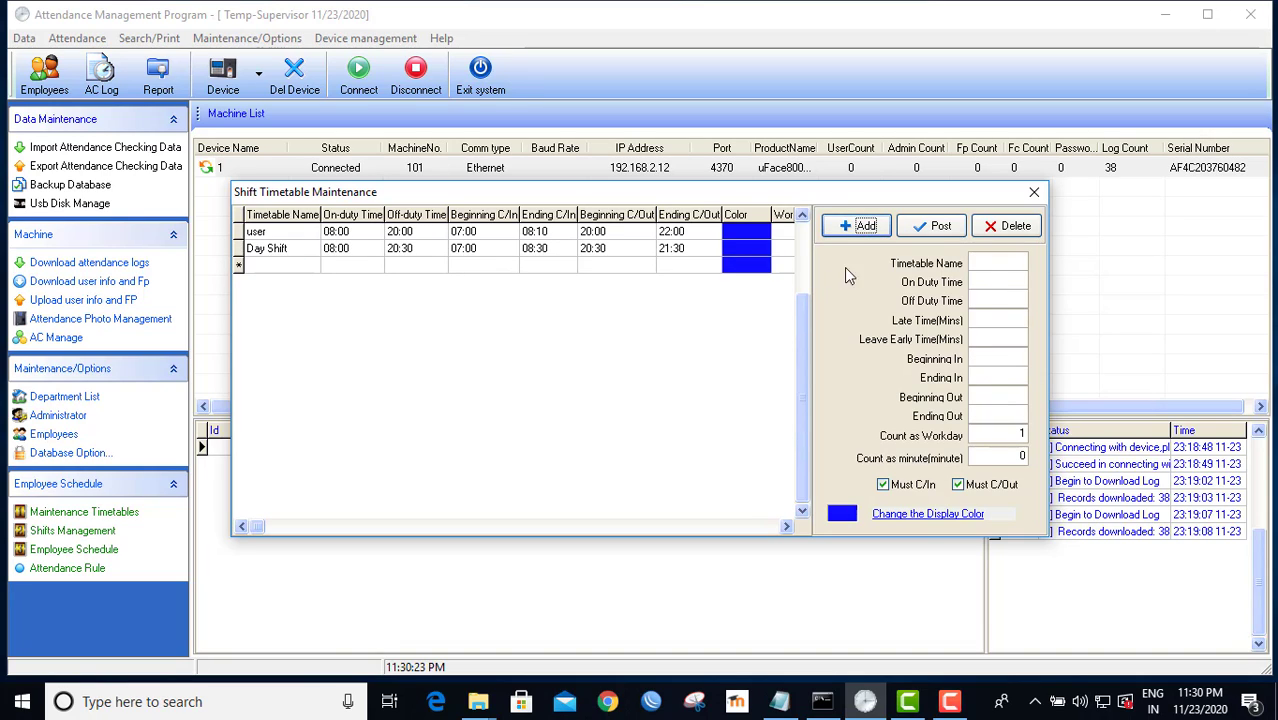
{"action": "left_click", "coordinate": [979, 261]}
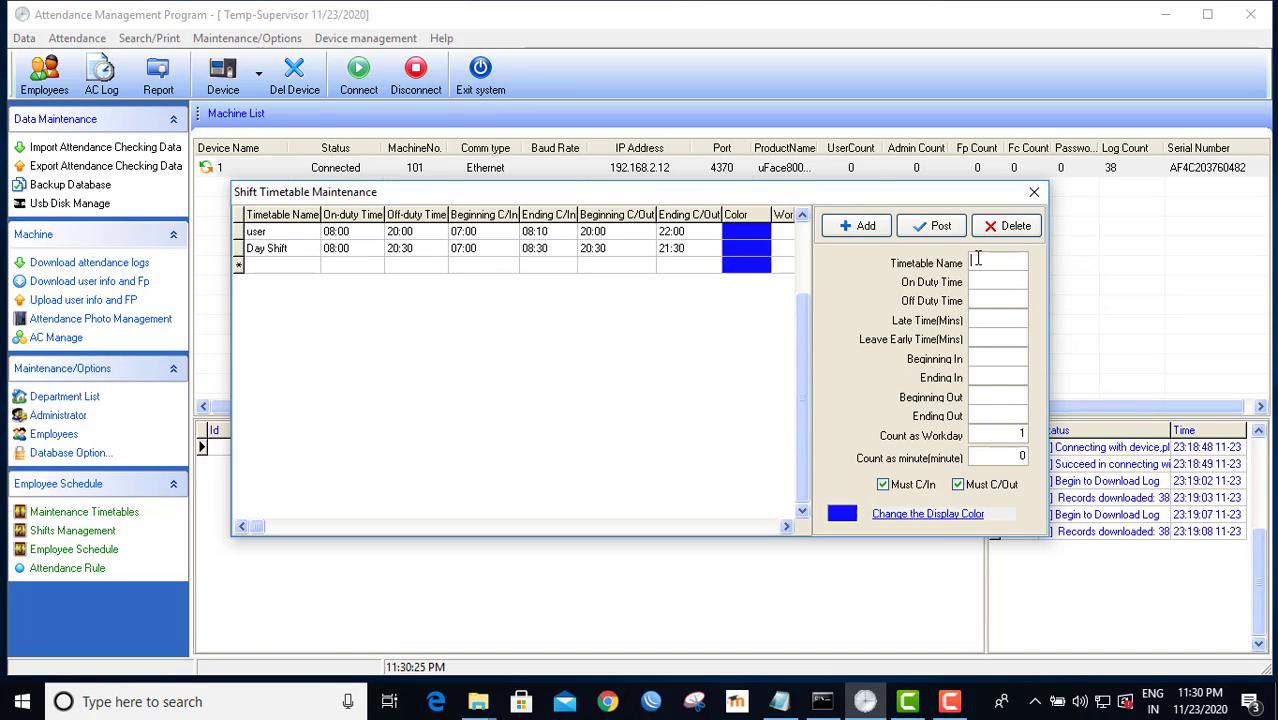
{"action": "type", "text": "Night Shift"}
- Check the night shift hours in the Notepad notes and set Night Shift's on duty time to 20:00 and off duty time to 08:00
{"action": "left_click", "coordinate": [988, 282]}
{"action": "left_click", "coordinate": [779, 701]}
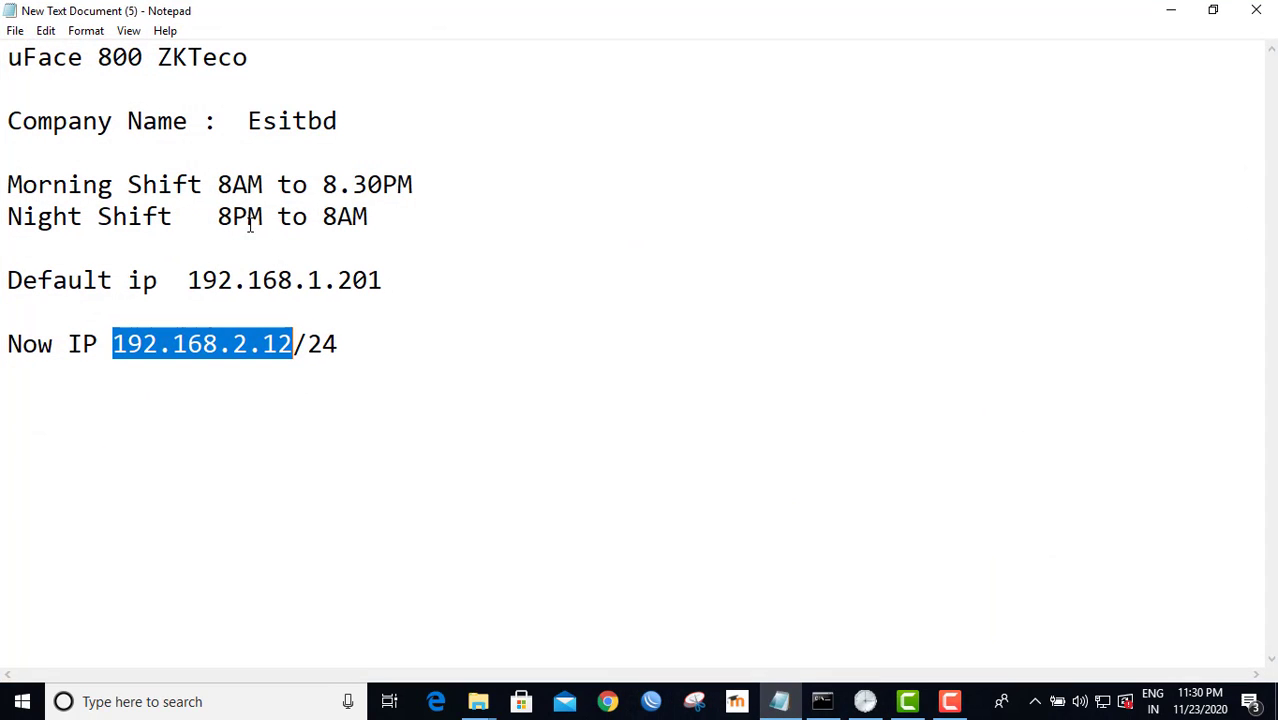
{"action": "left_click_drag", "start_coordinate": [218, 216], "coordinate": [233, 218]}
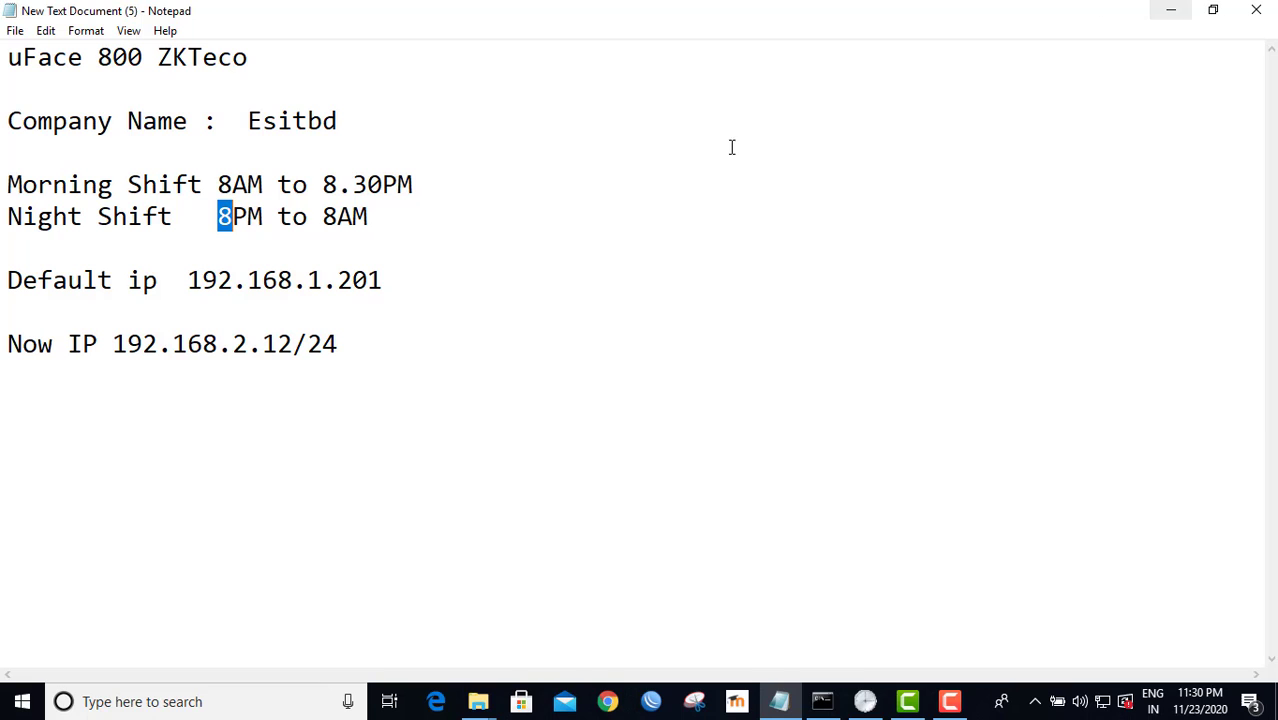
{"action": "left_click", "coordinate": [1172, 11]}
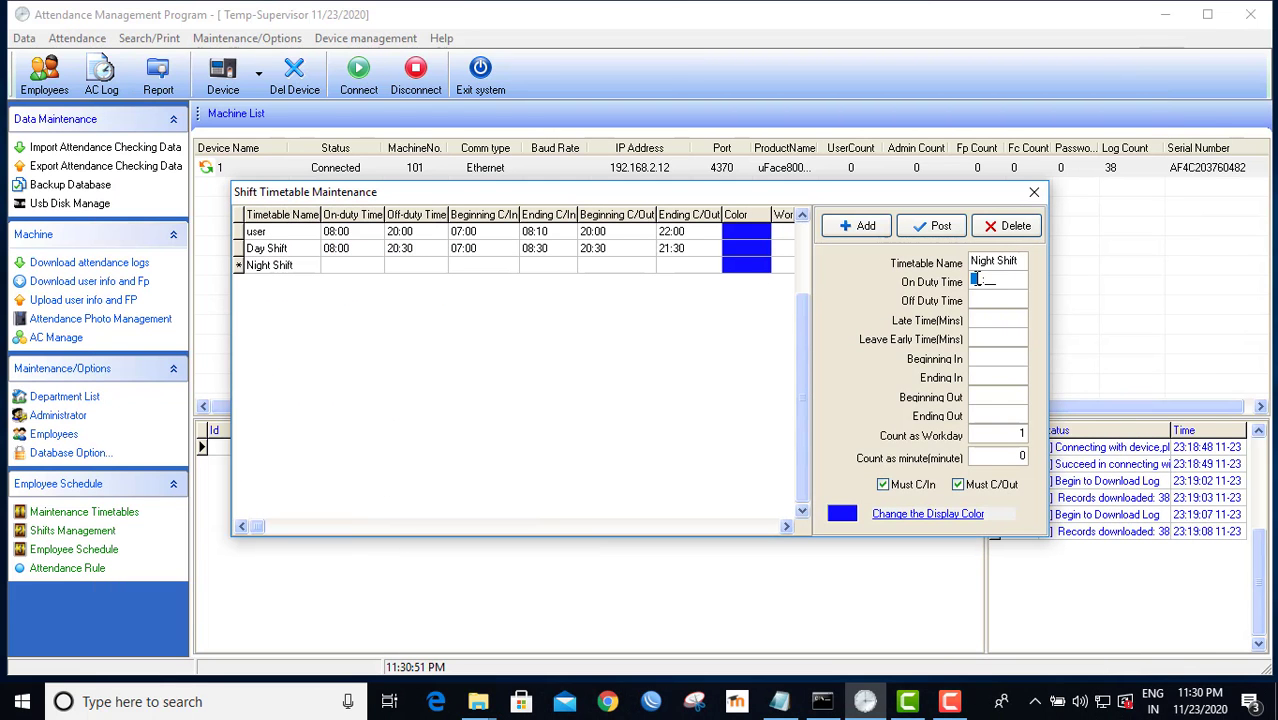
{"action": "type", "text": "20:0"}
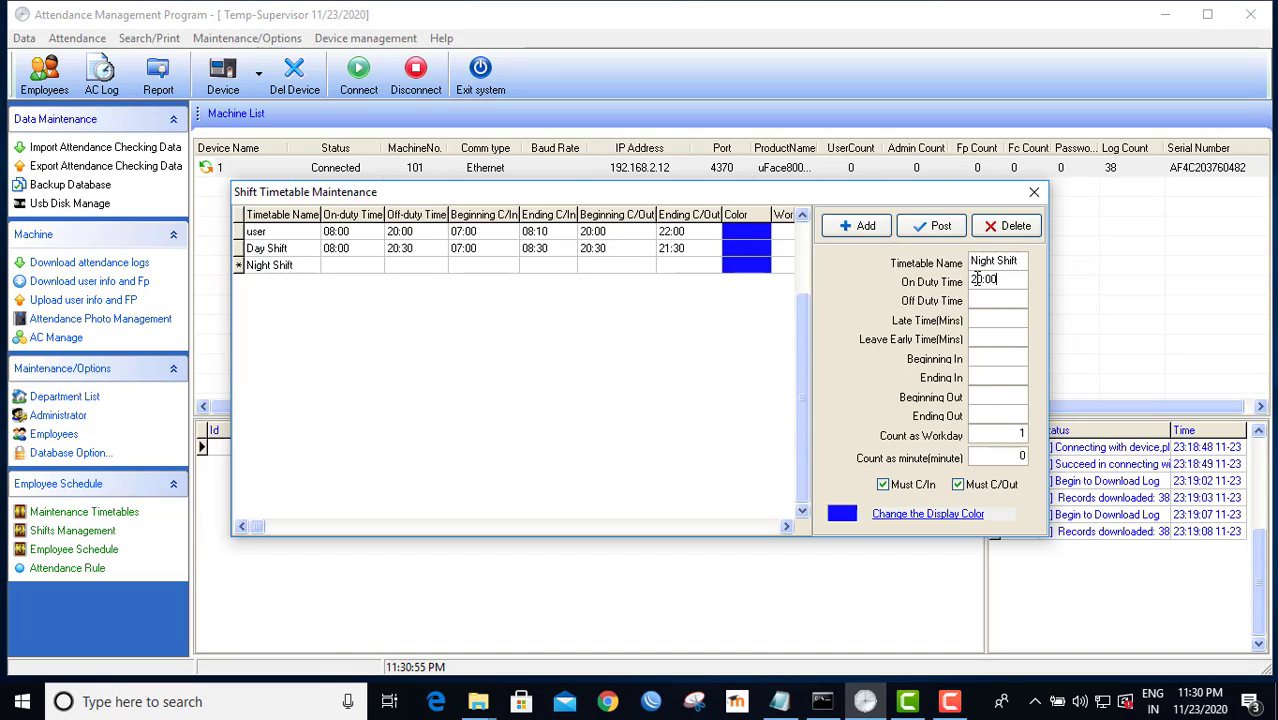
{"action": "type", "text": "0"}
{"action": "left_click", "coordinate": [974, 301]}
{"action": "type", "text": "08:00"}
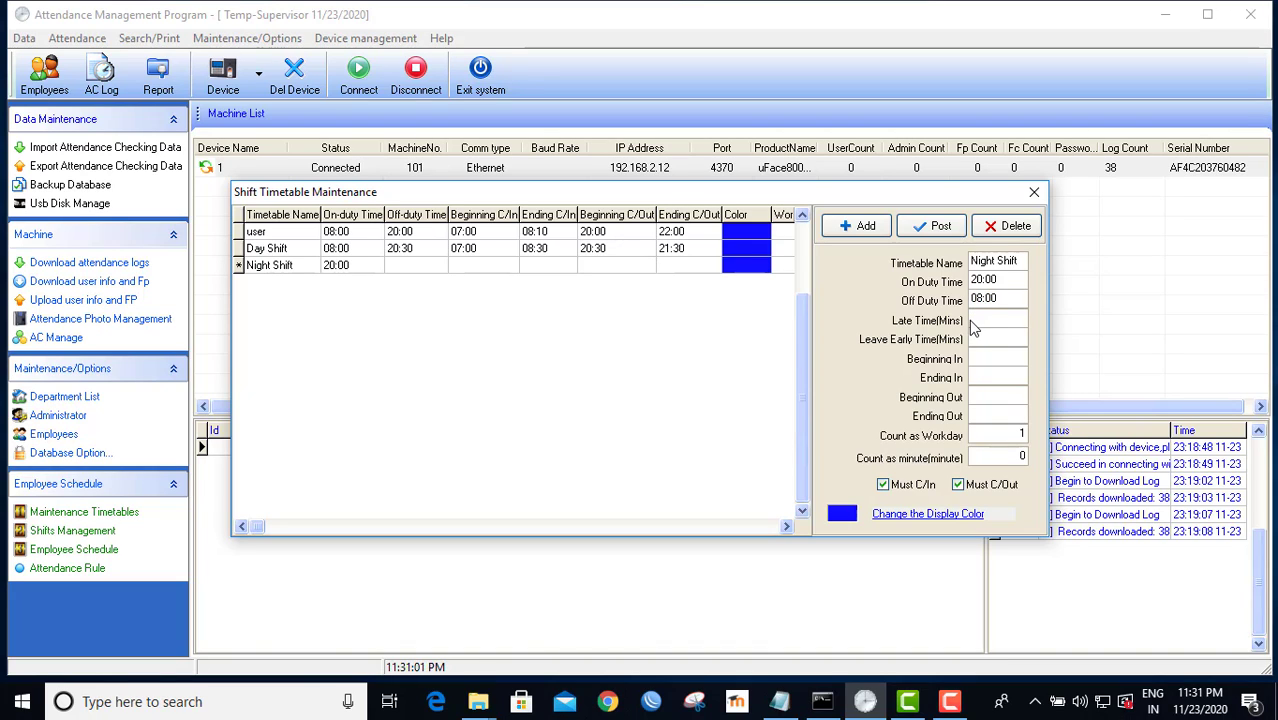
- Set both the late time and the leave early time of the Night Shift timetable to 5 minutes
{"action": "left_click", "coordinate": [973, 323]}
{"action": "type", "text": "5"}
{"action": "left_click", "coordinate": [987, 339]}
{"action": "type", "text": "5"}
- Set the Night Shift check-in window to begin at 19:00 and end at 20:30
{"action": "left_click", "coordinate": [976, 360]}
{"action": "type", "text": "1900"}
{"action": "left_click", "coordinate": [974, 377]}
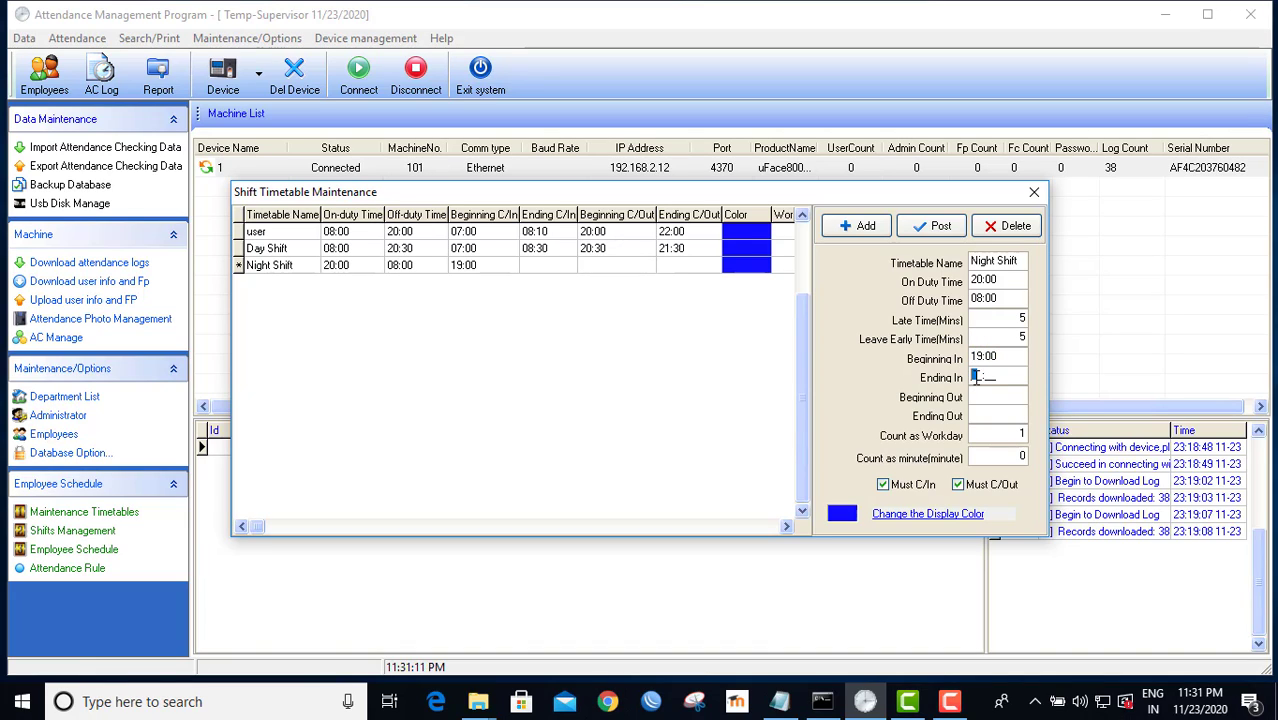
{"action": "type", "text": "20:30"}
- Set the Night Shift check-out window to begin at 08:00 and end at 09:00, and save the timetable
{"action": "left_click", "coordinate": [974, 398]}
{"action": "type", "text": "08:00"}
{"action": "key", "text": "Tab"}
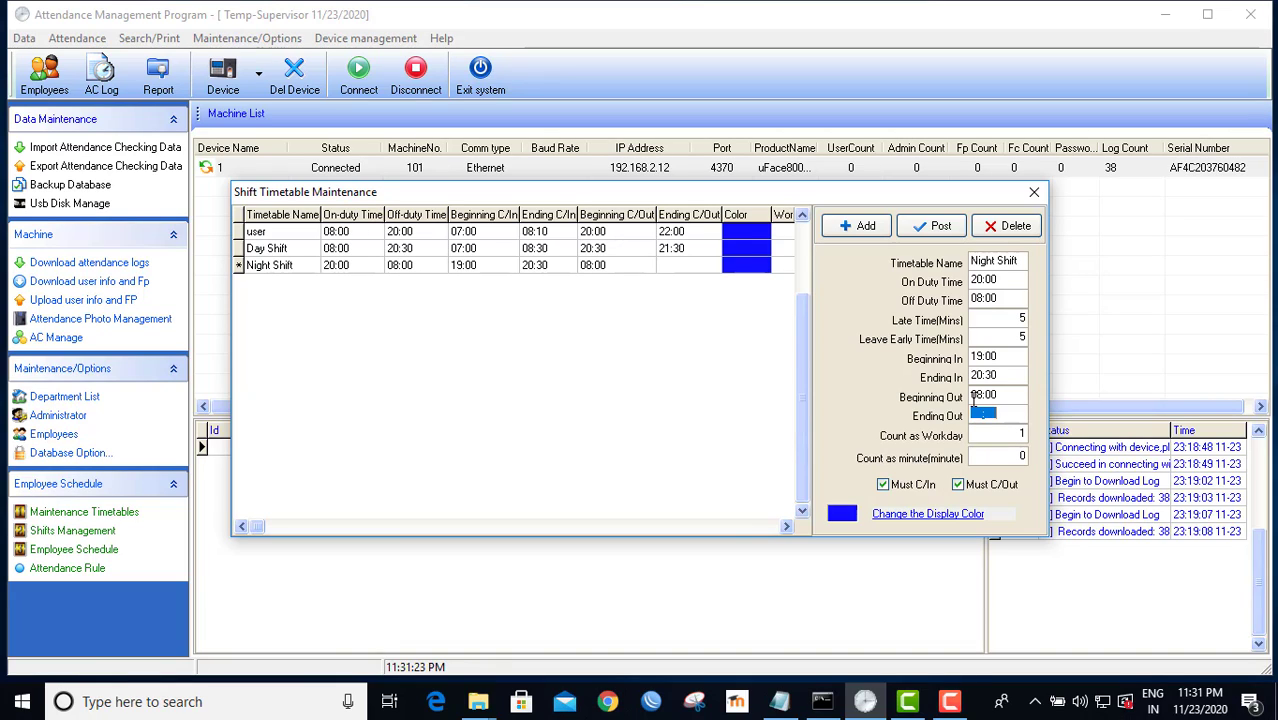
{"action": "type", "text": "0900"}
{"action": "left_click", "coordinate": [940, 228]}
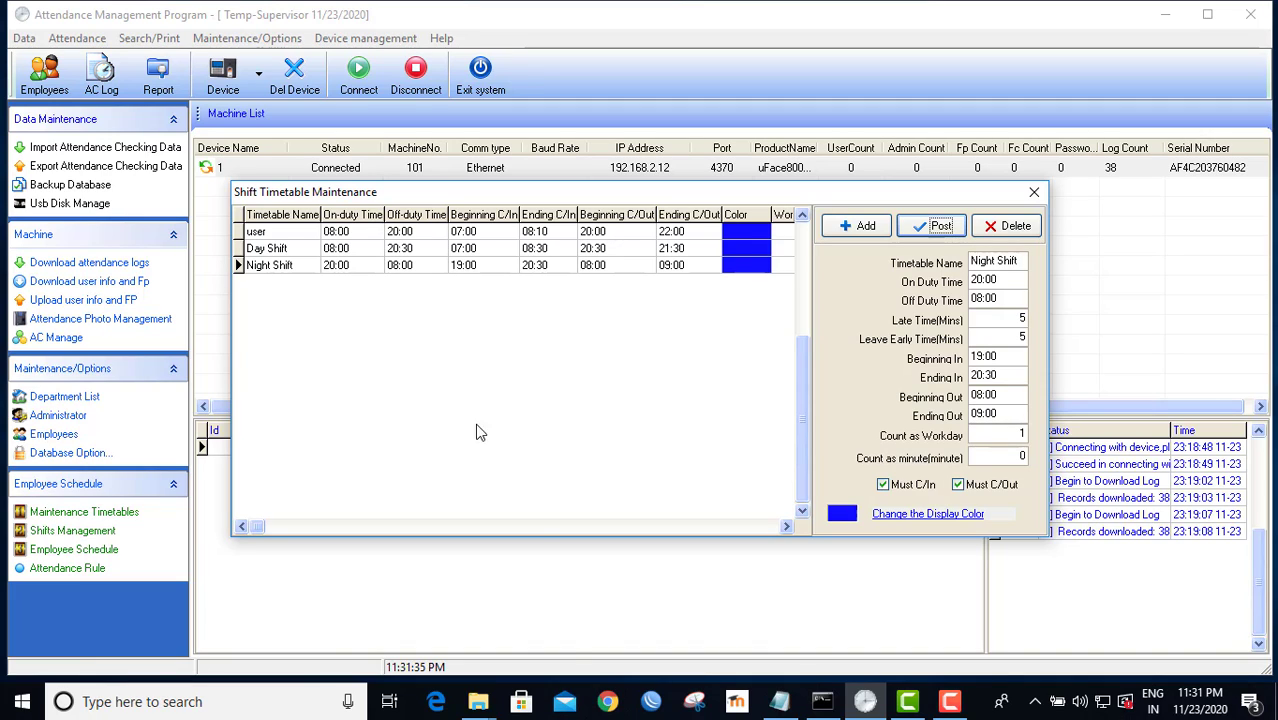
{"action": "left_click", "coordinate": [950, 701]}
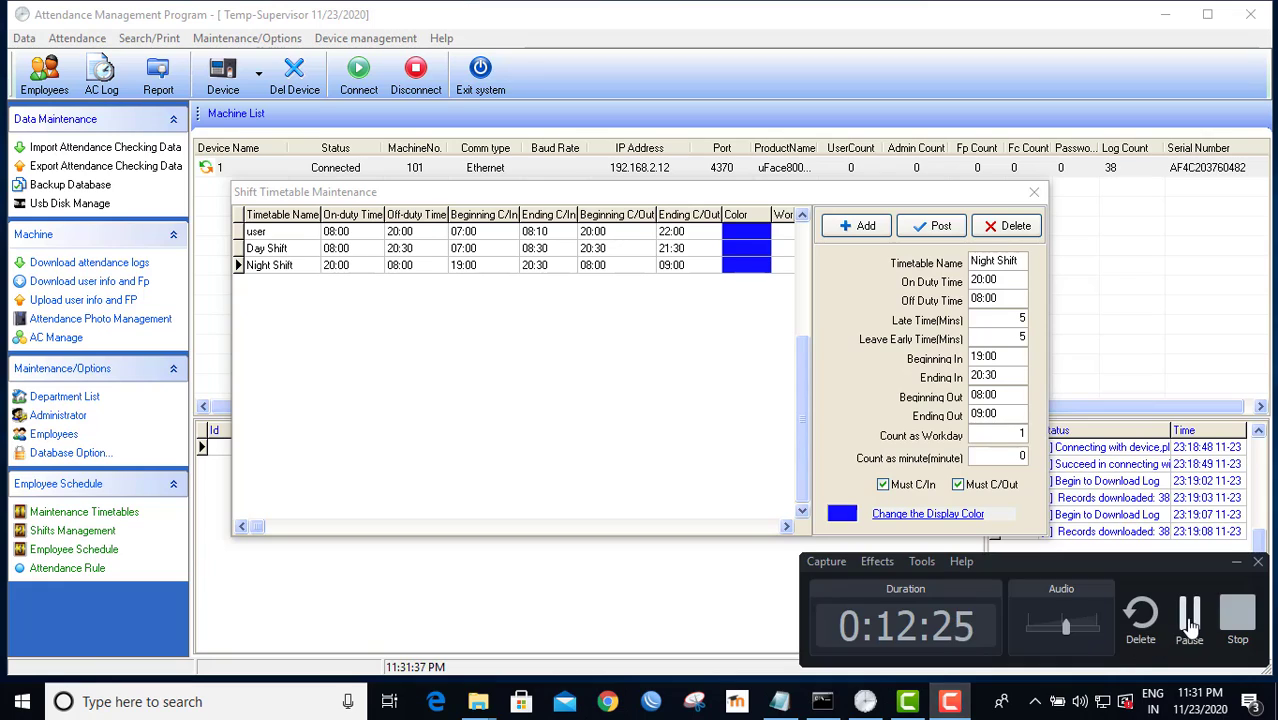
{"action": "left_click", "coordinate": [1000, 500]}
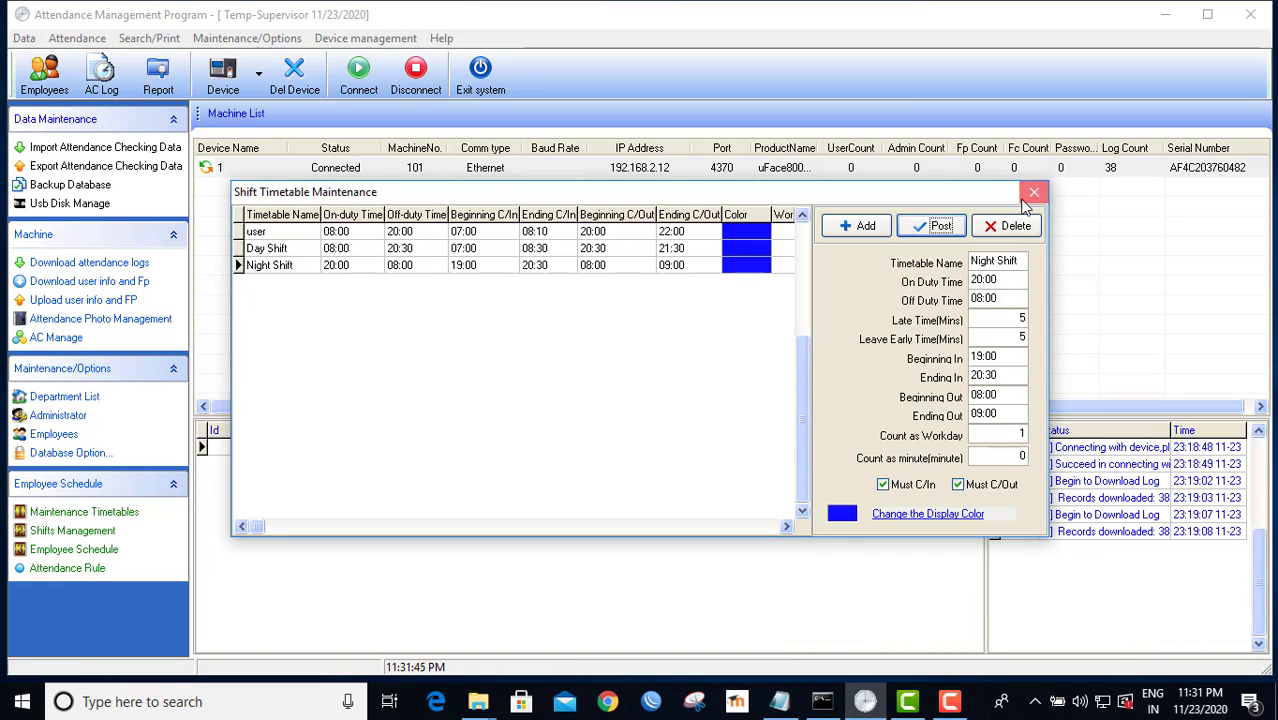
- Close the timetable maintenance and add a new shift named Day Shift in the shift management
{"action": "left_click", "coordinate": [1033, 192]}
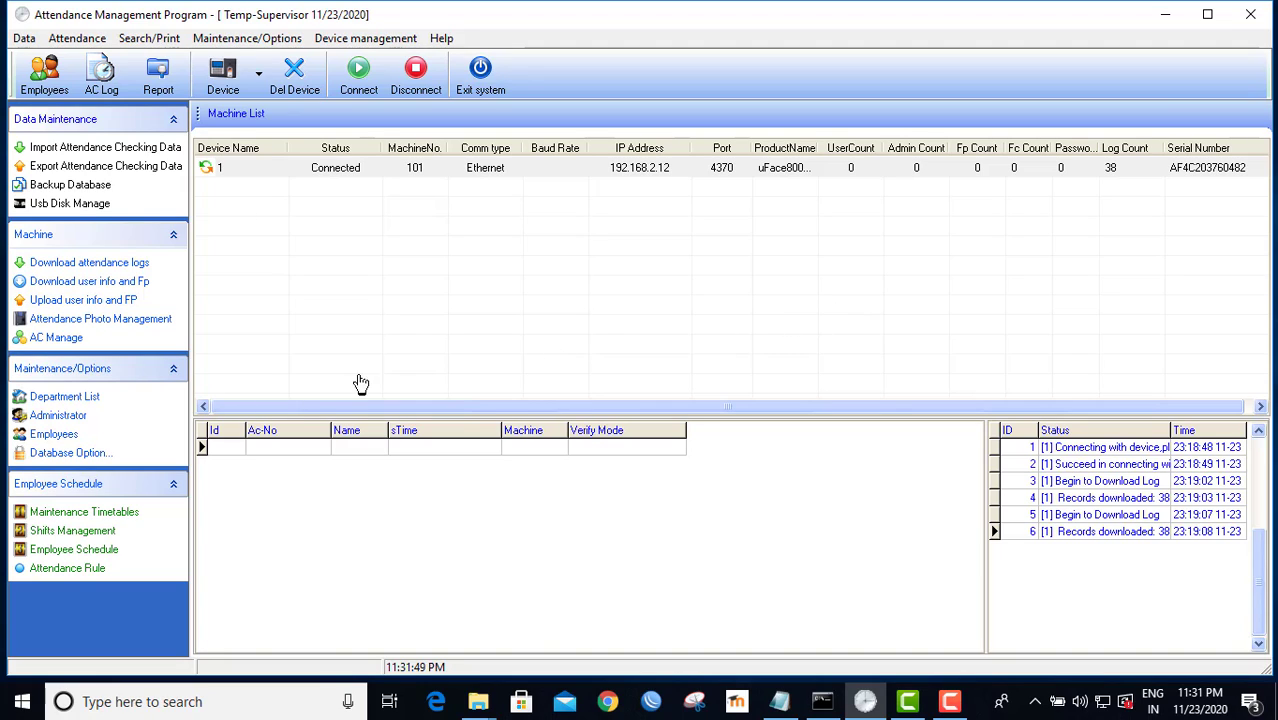
{"action": "left_click", "coordinate": [113, 533]}
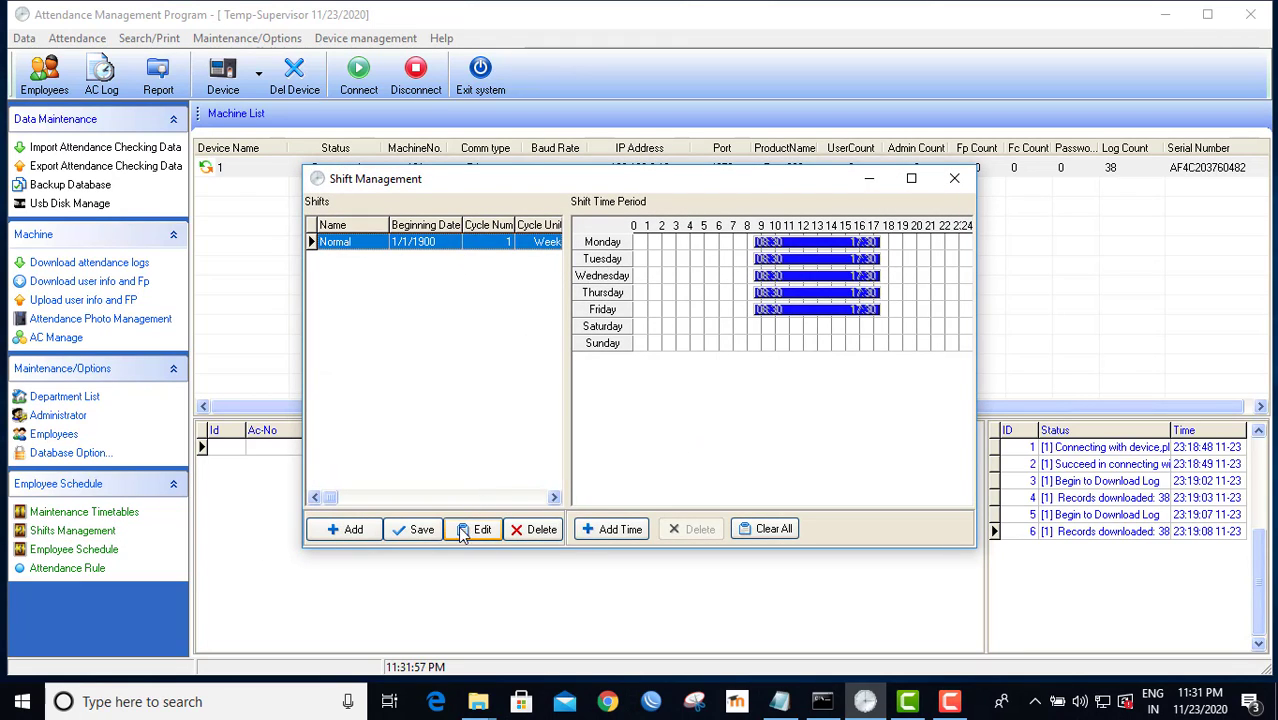
{"action": "left_click", "coordinate": [352, 529]}
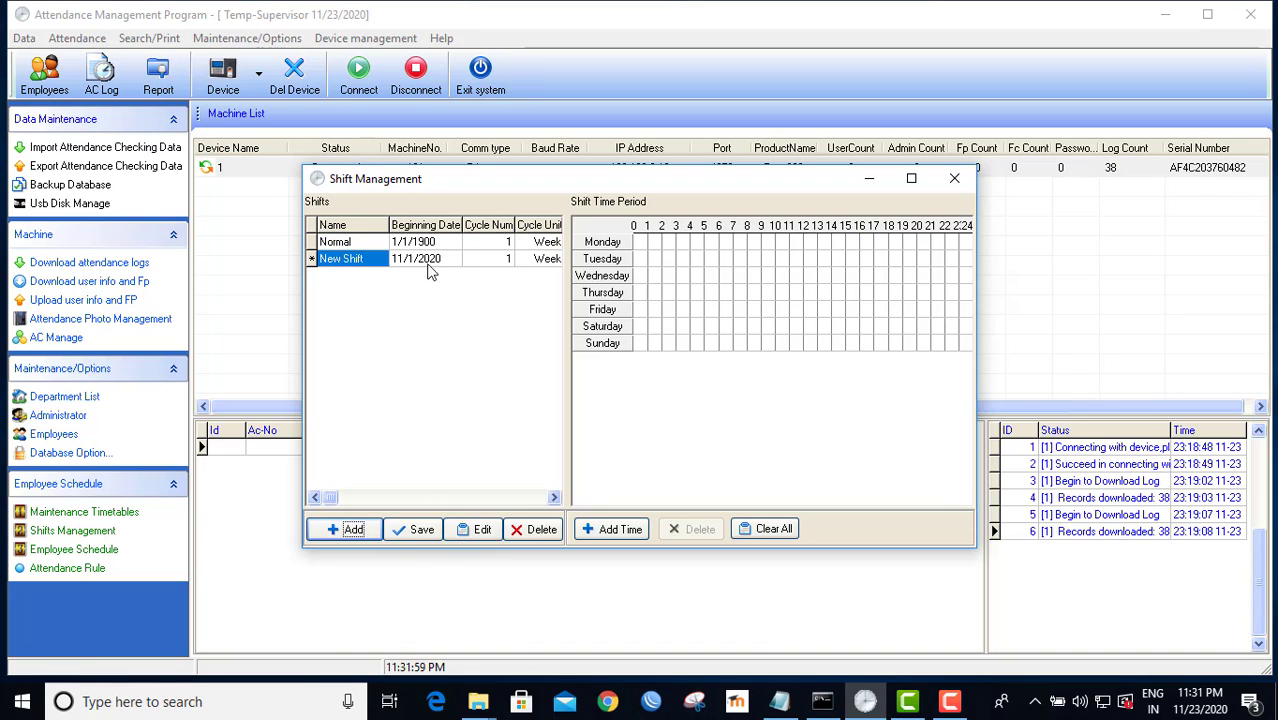
{"action": "left_click", "coordinate": [372, 260]}
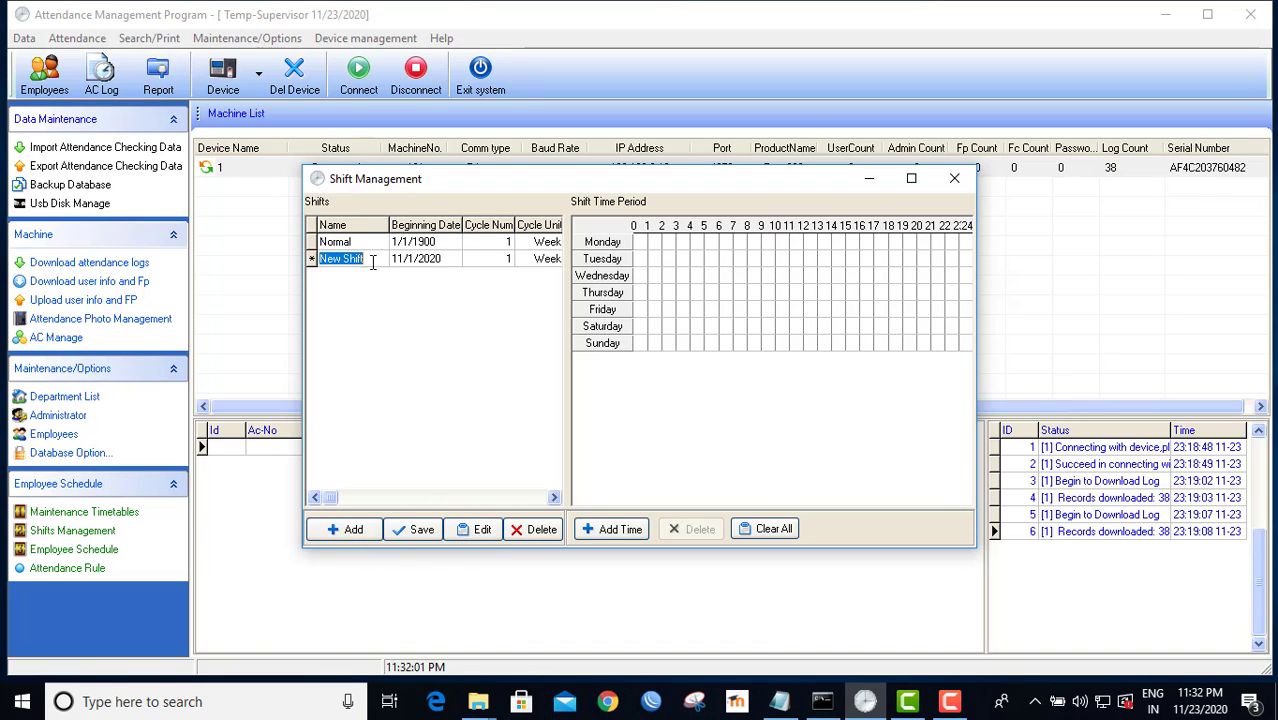
{"action": "type", "text": "Day"}
- Assign the Day Shift (08:00-20:30) time period to the new shift for all seven days, Monday to Sunday
{"action": "left_click", "coordinate": [620, 536]}
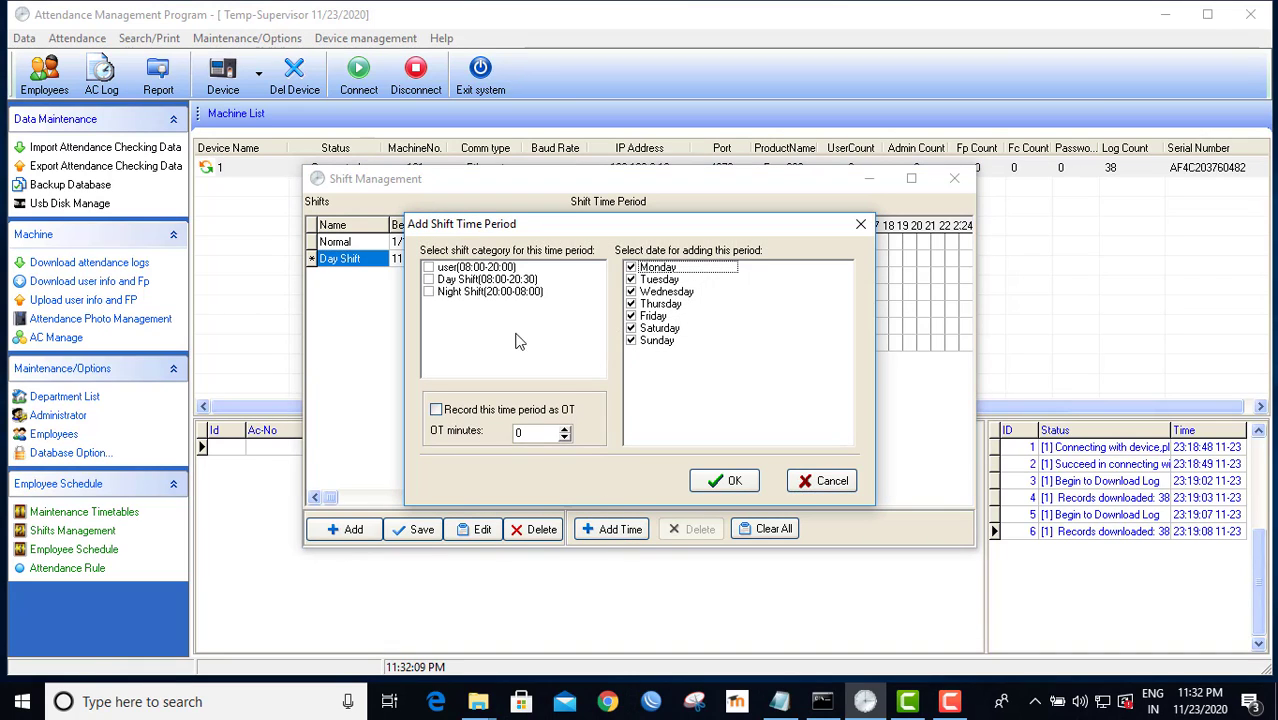
{"action": "left_click", "coordinate": [430, 280]}
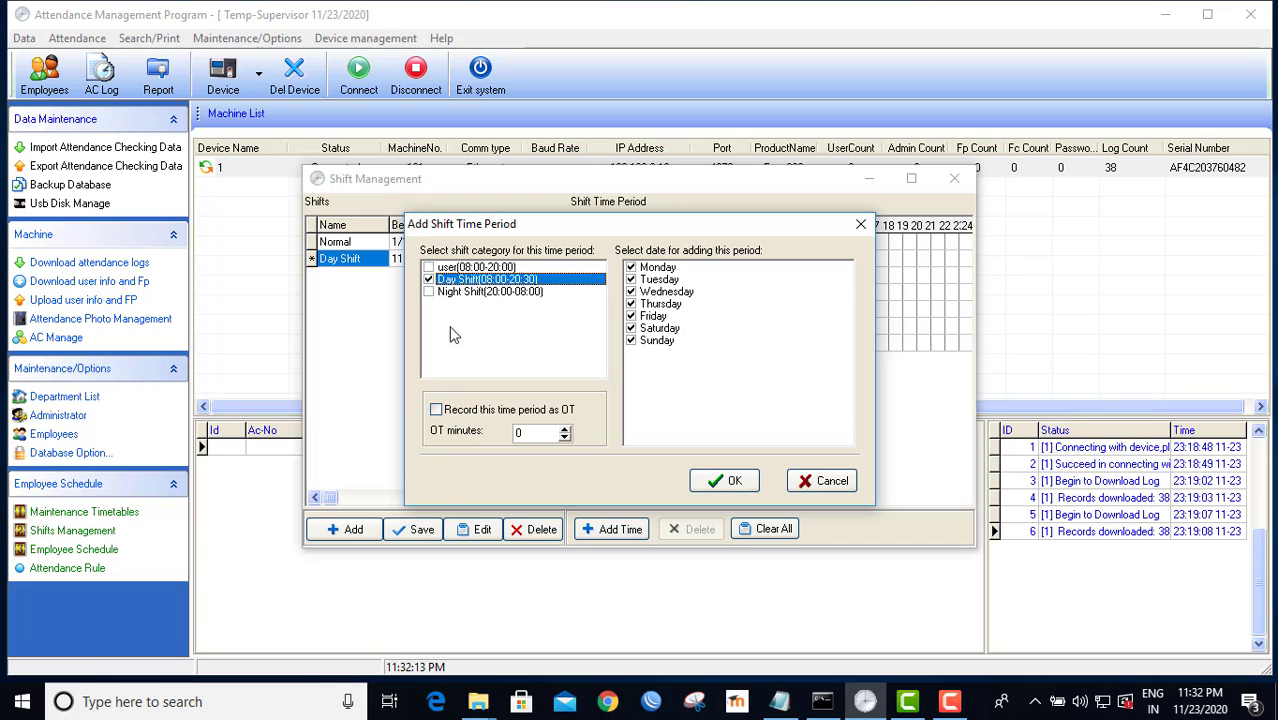
{"action": "left_click", "coordinate": [724, 486]}
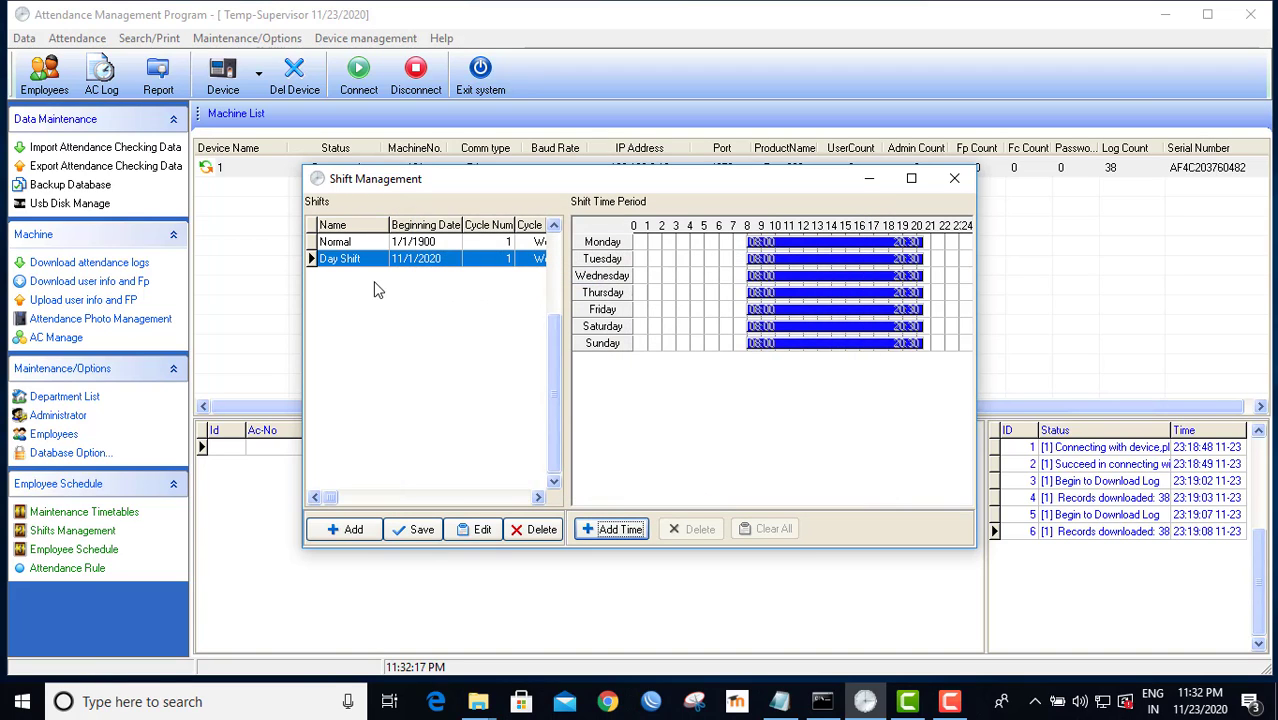
- Open the Day Shift's beginning date for editing
{"action": "left_click", "coordinate": [423, 266]}
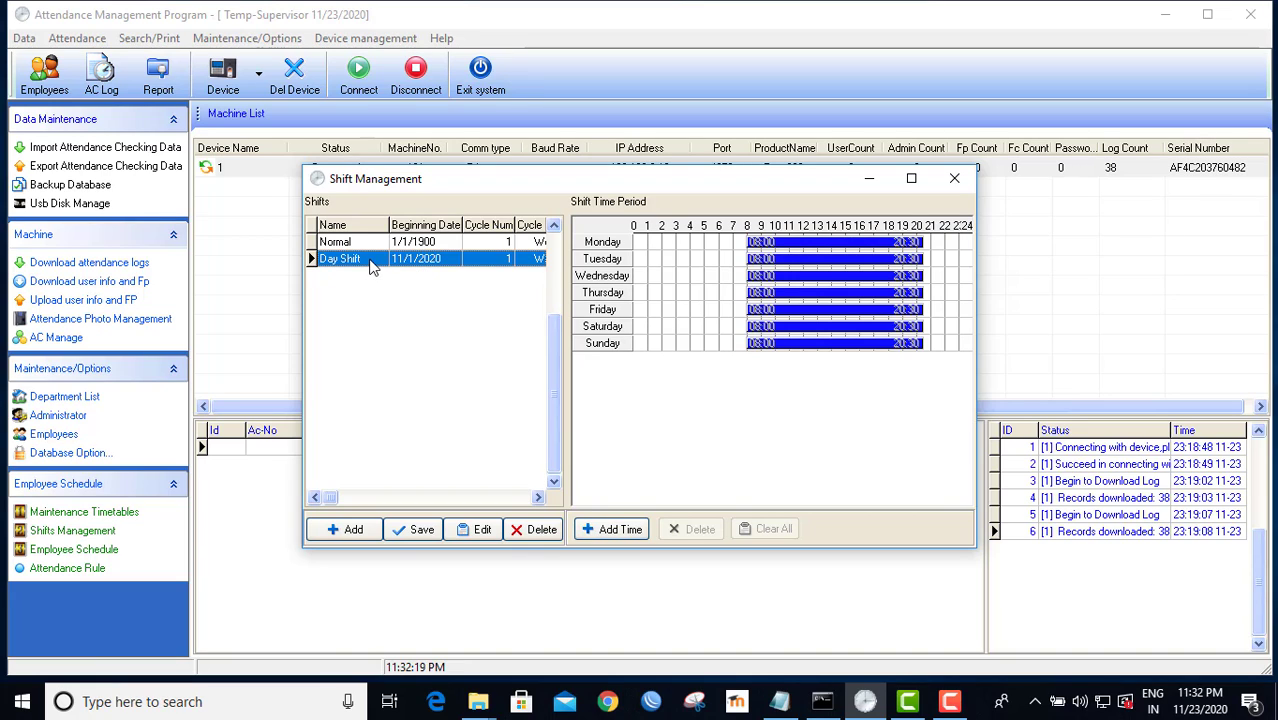
{"action": "left_click", "coordinate": [474, 529]}
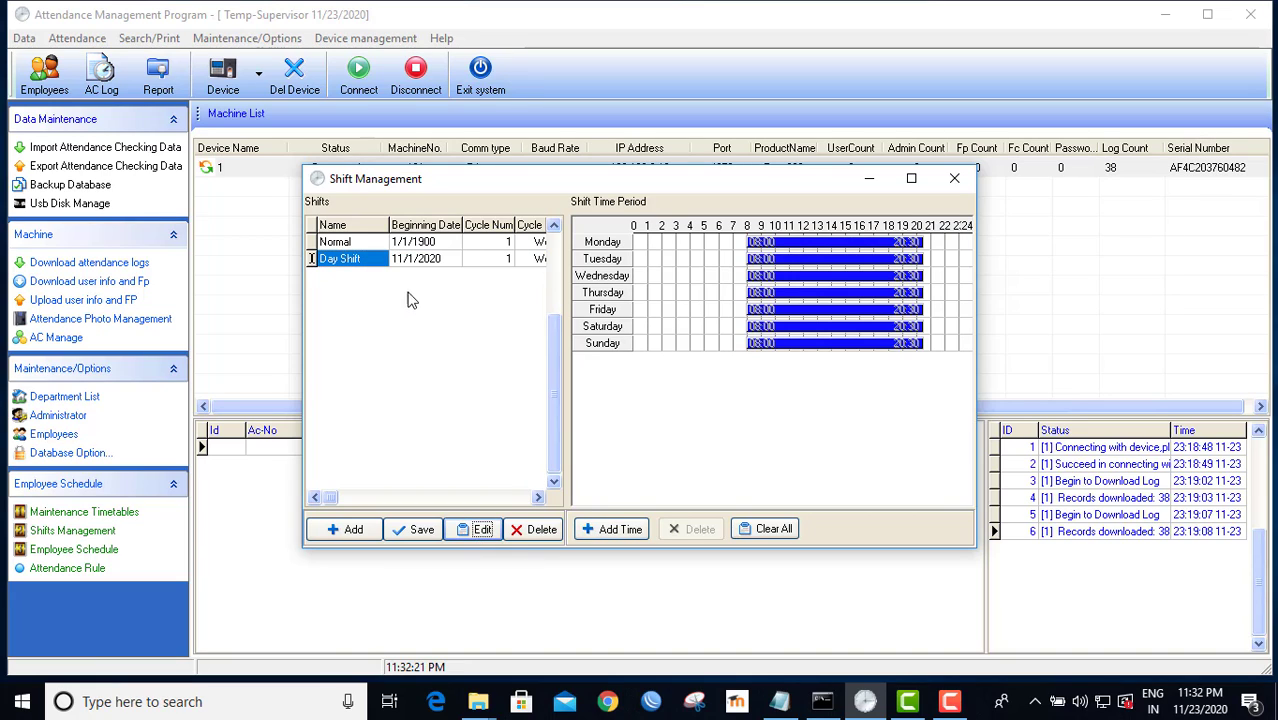
{"action": "left_click", "coordinate": [421, 262]}
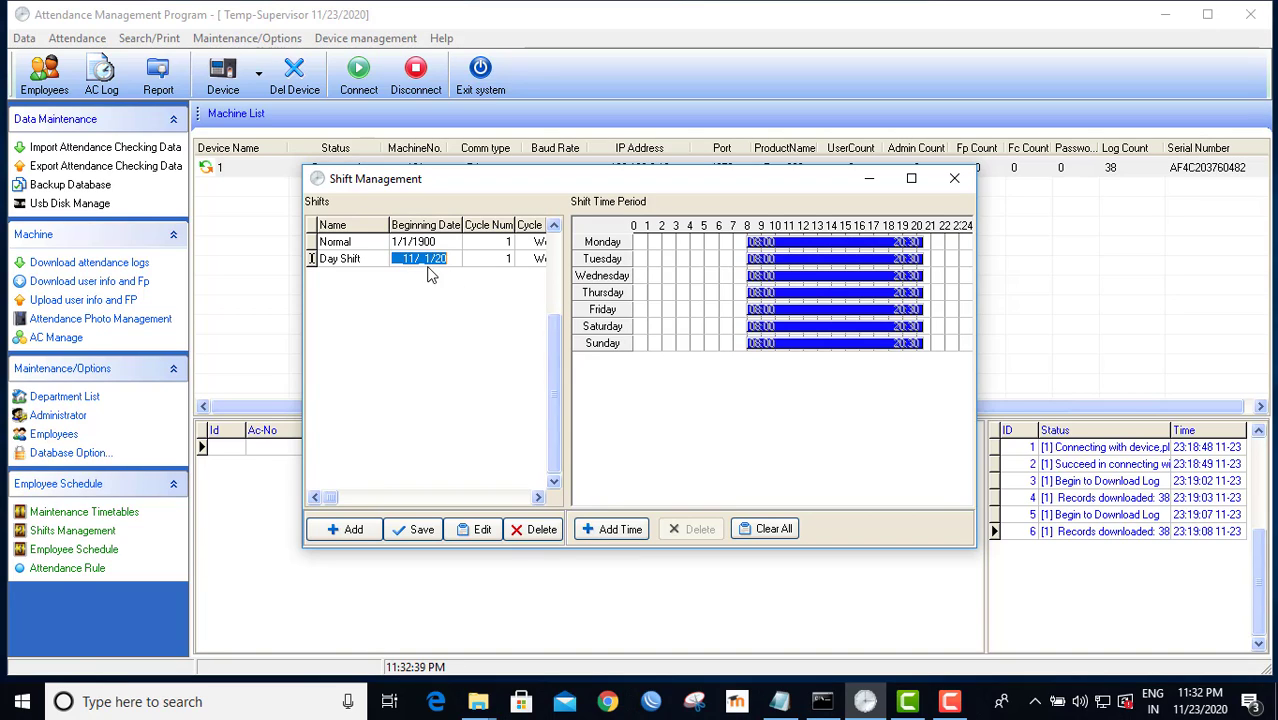
{"action": "left_click", "coordinate": [408, 260]}
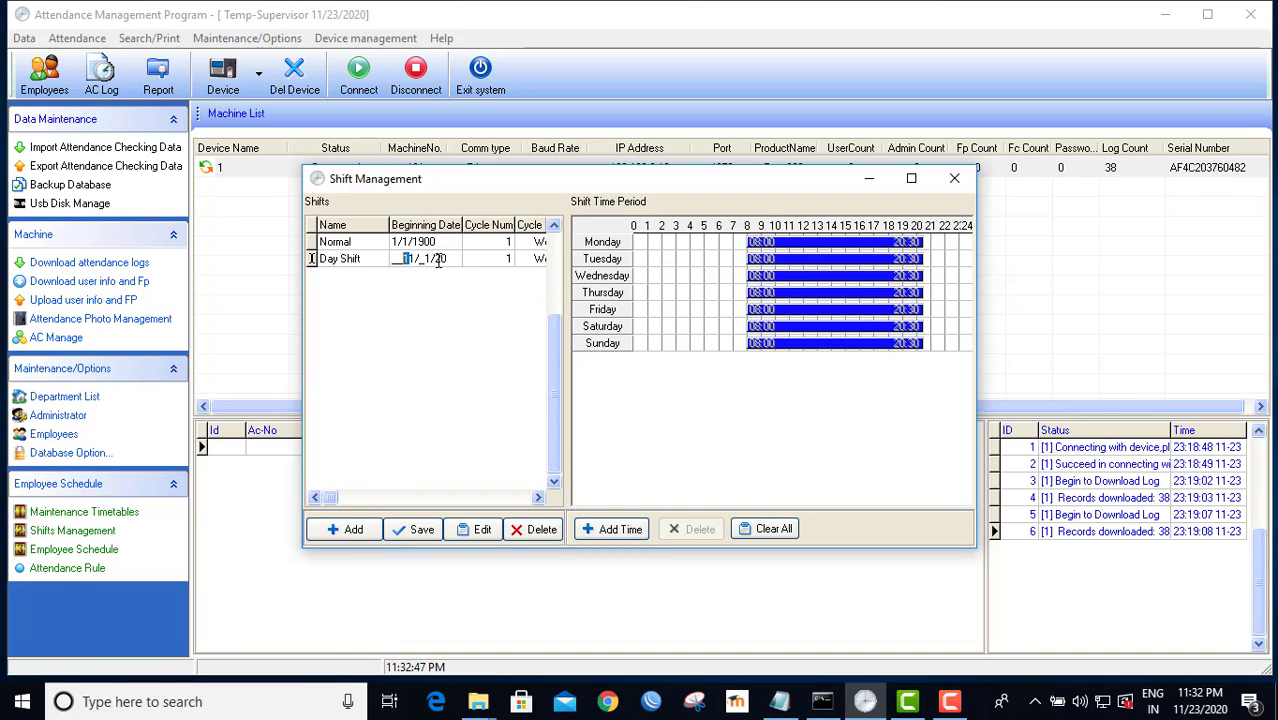
{"action": "double_click", "coordinate": [440, 259]}
- Try to add the Day Shift (08:00-20:30) time period to the Day Shift on every day except Friday
{"action": "left_click", "coordinate": [612, 529]}
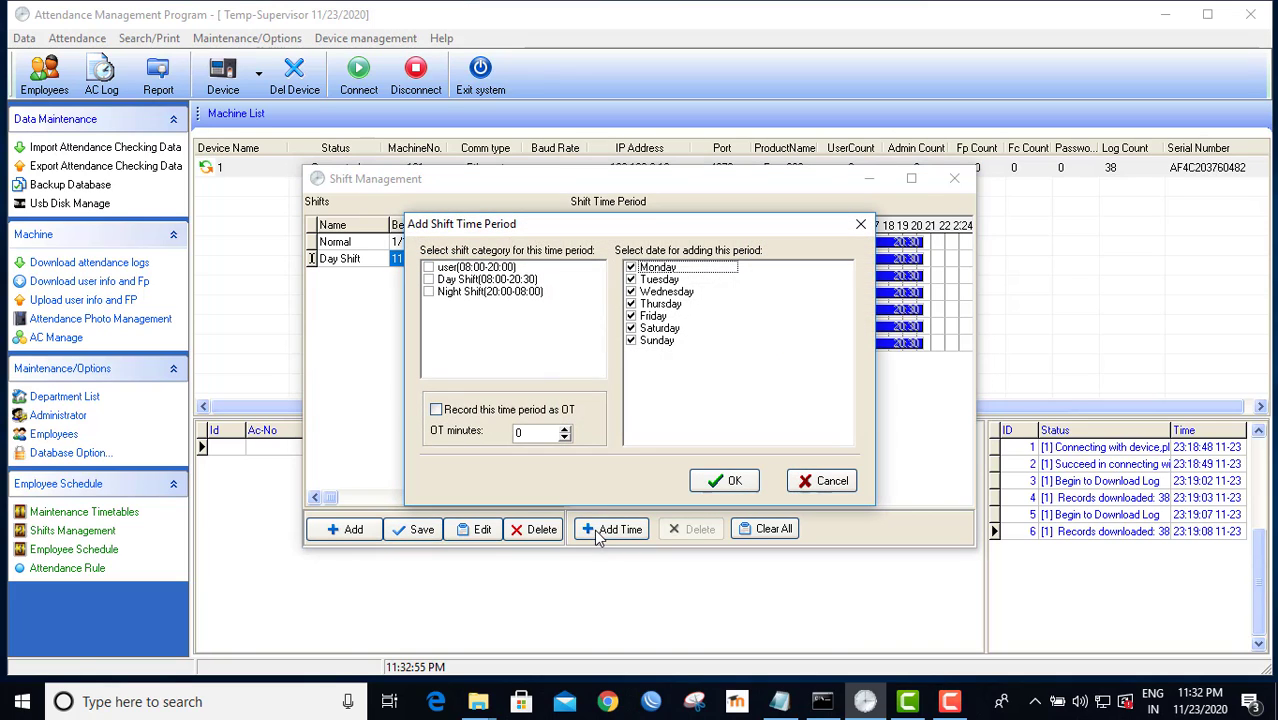
{"action": "left_click", "coordinate": [429, 280]}
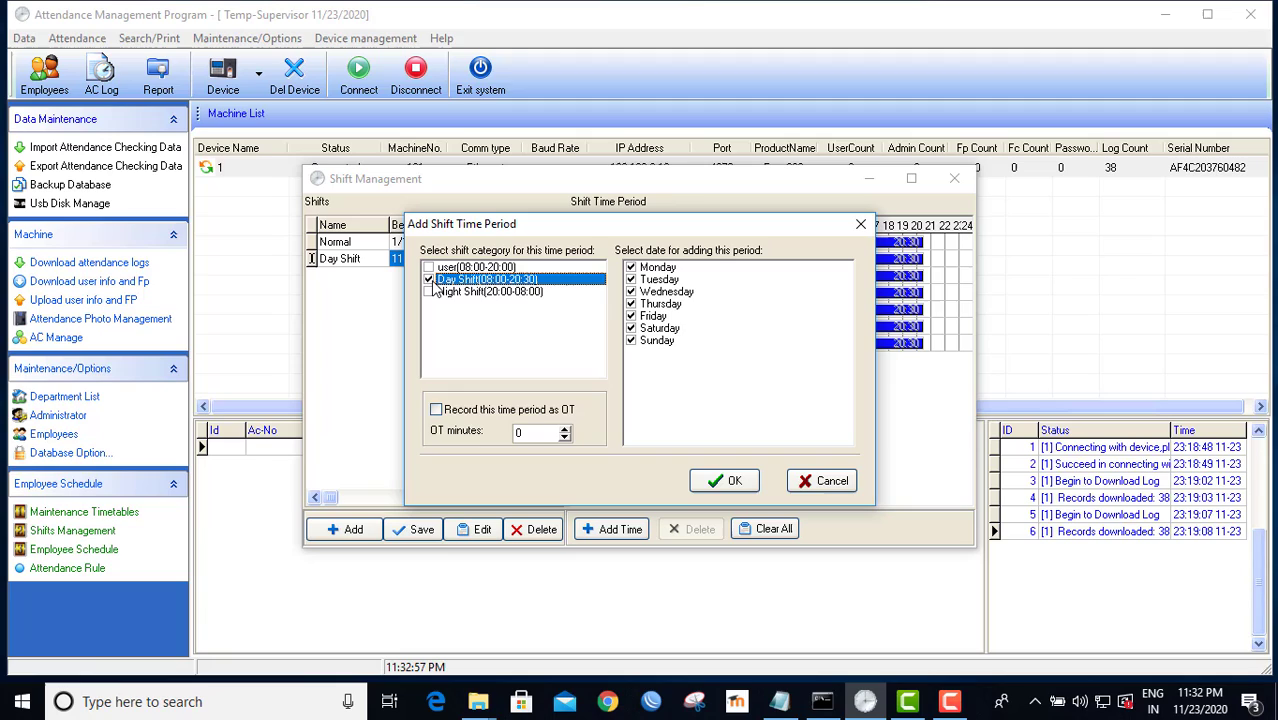
{"action": "left_click", "coordinate": [631, 316]}
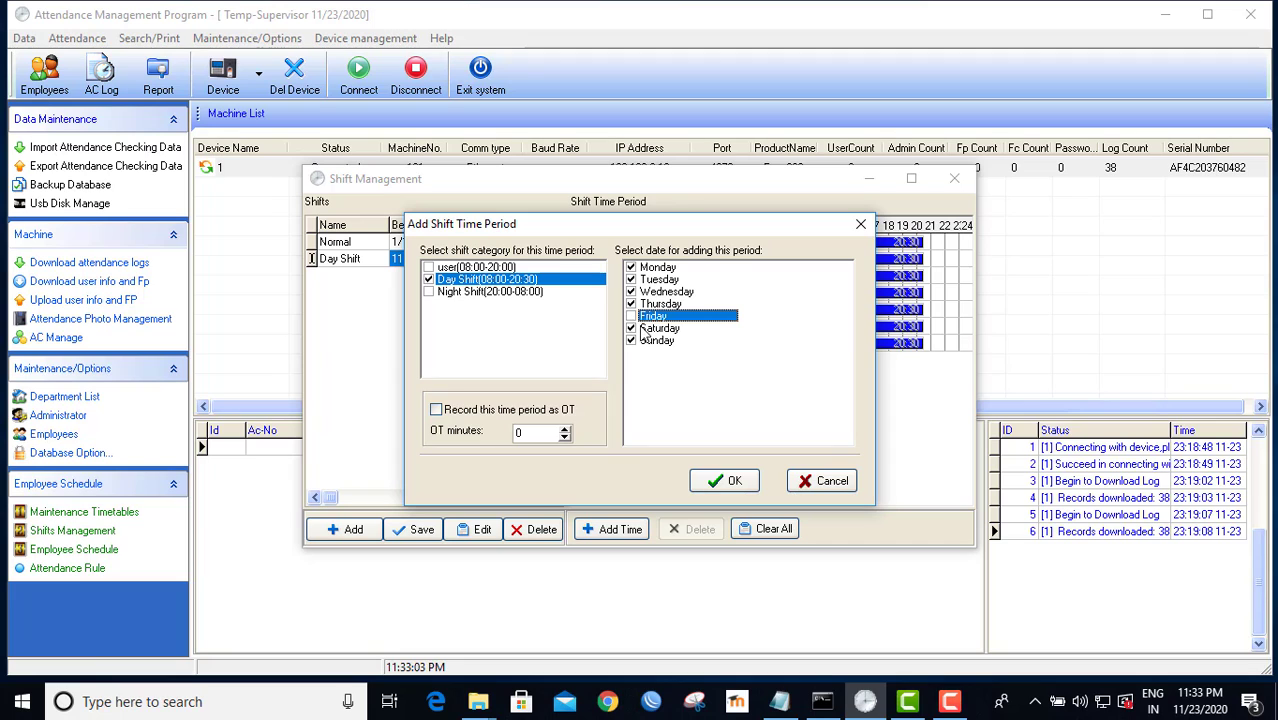
{"action": "left_click", "coordinate": [731, 479]}
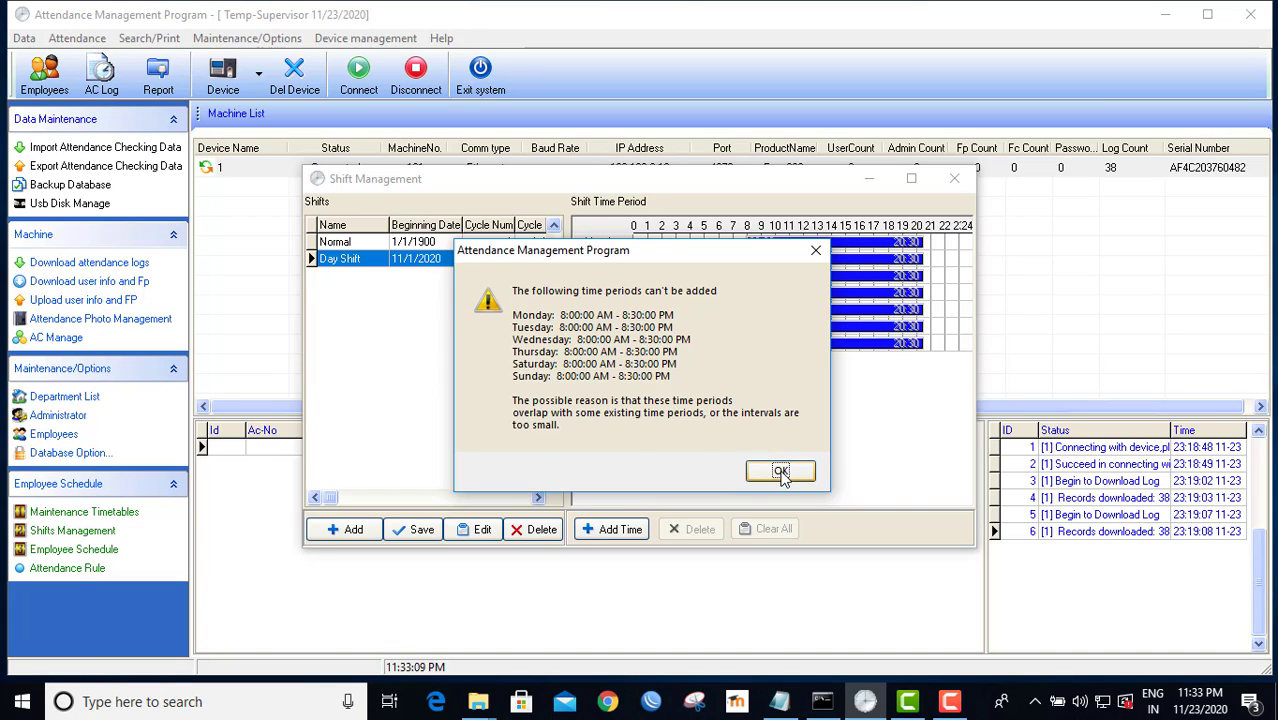
{"action": "left_click", "coordinate": [781, 473]}
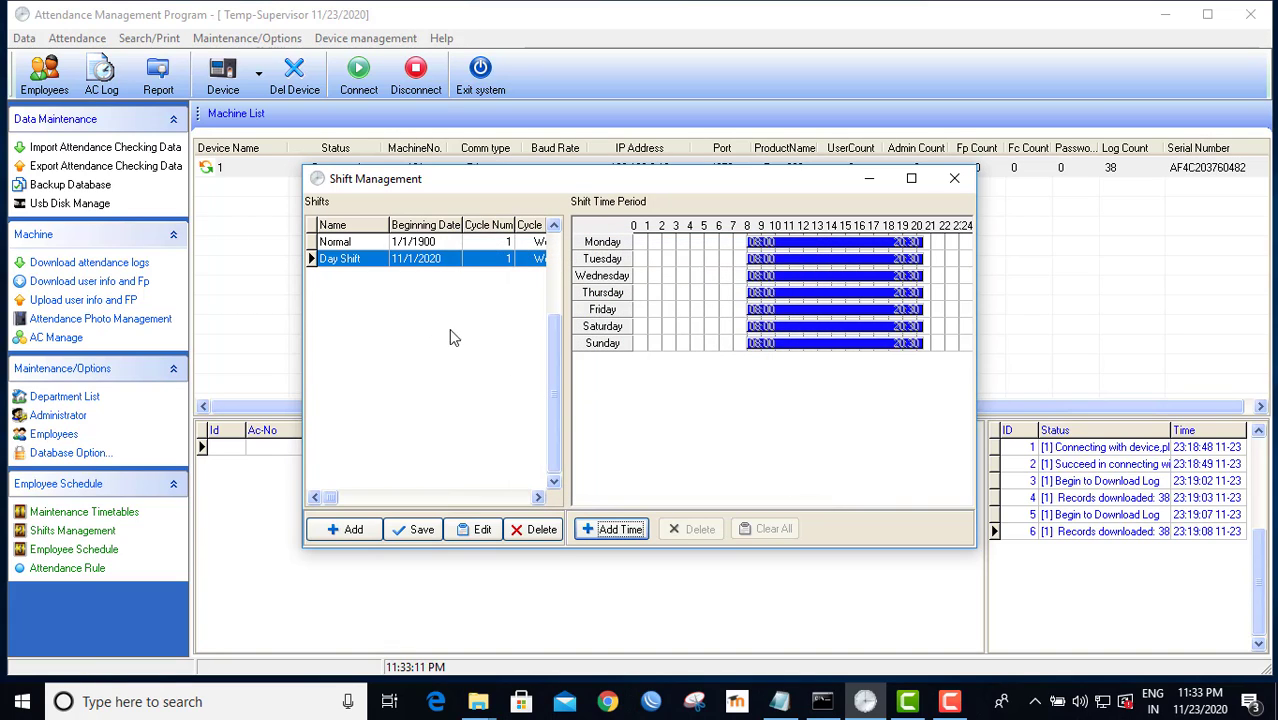
{"action": "left_click", "coordinate": [600, 531]}
{"action": "left_click", "coordinate": [429, 280]}
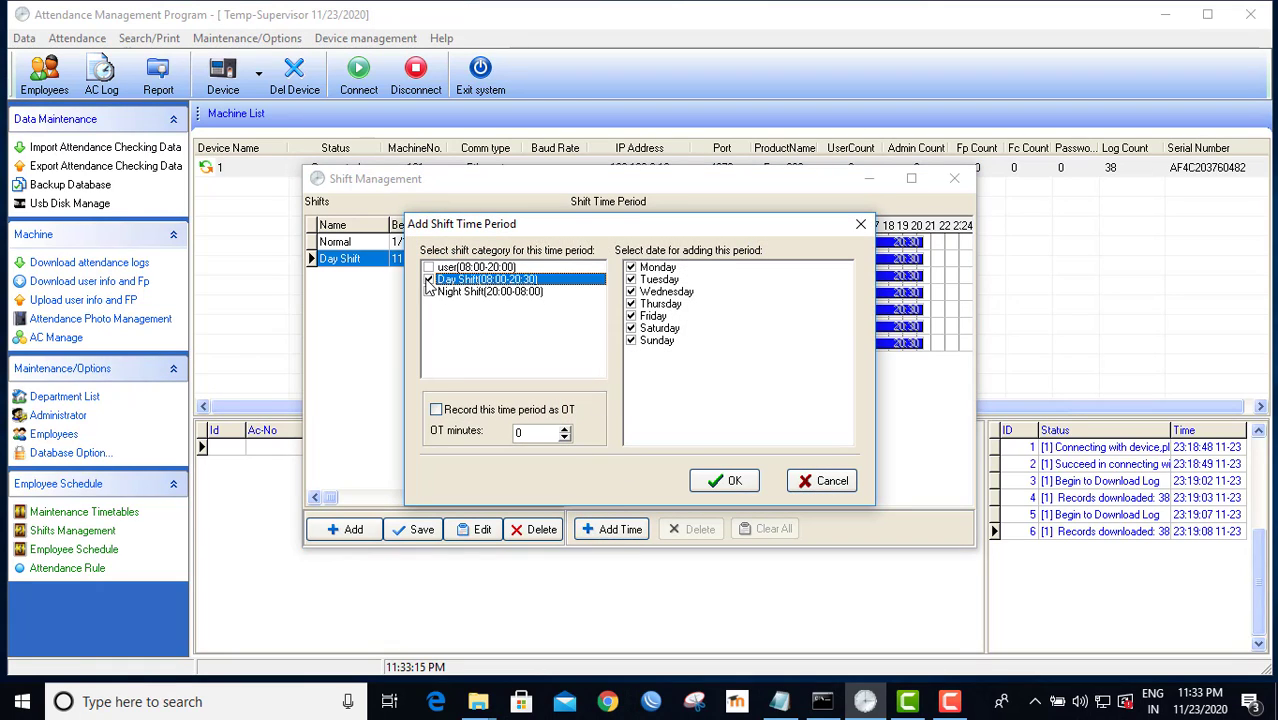
{"action": "left_click", "coordinate": [632, 316]}
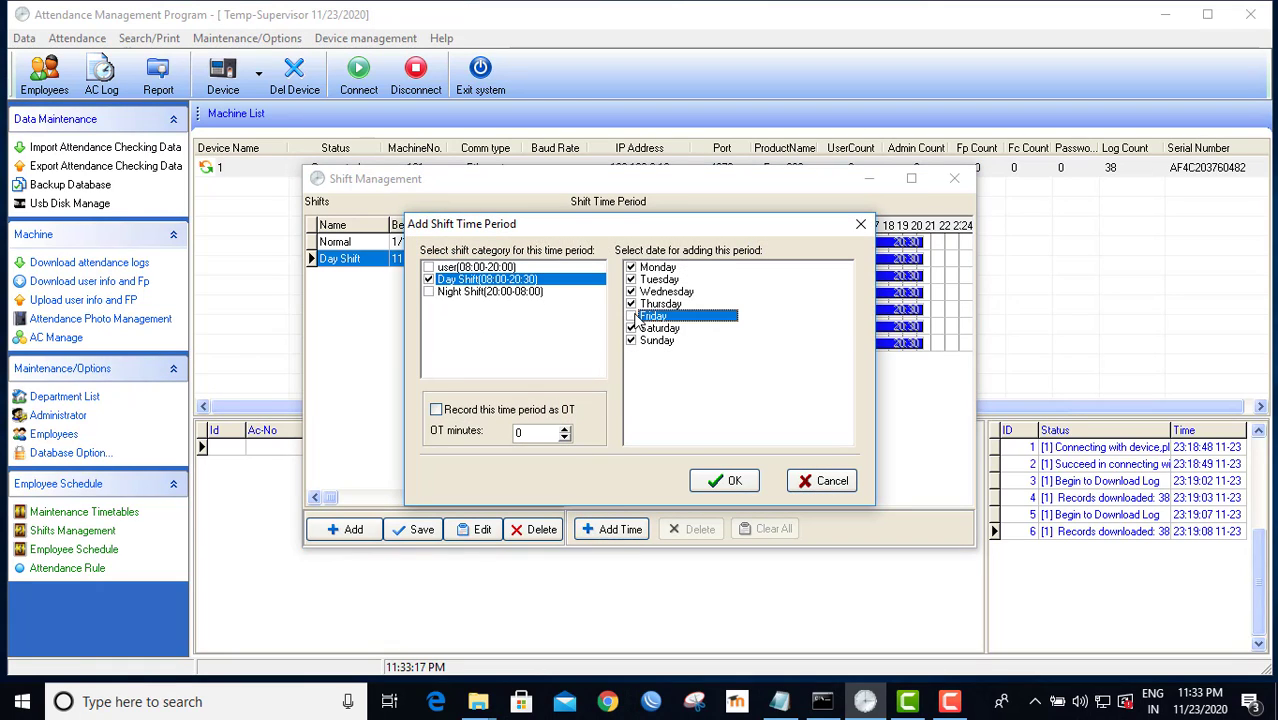
{"action": "left_click", "coordinate": [724, 481]}
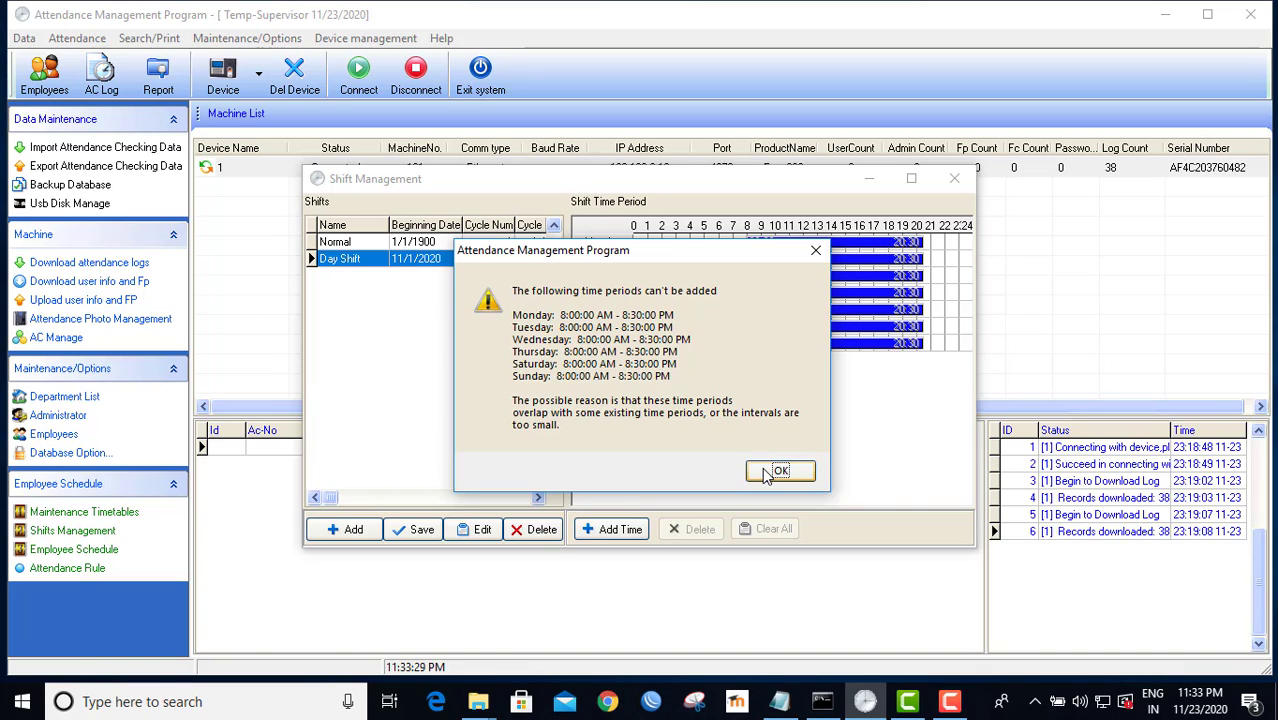
{"action": "left_click", "coordinate": [767, 472]}
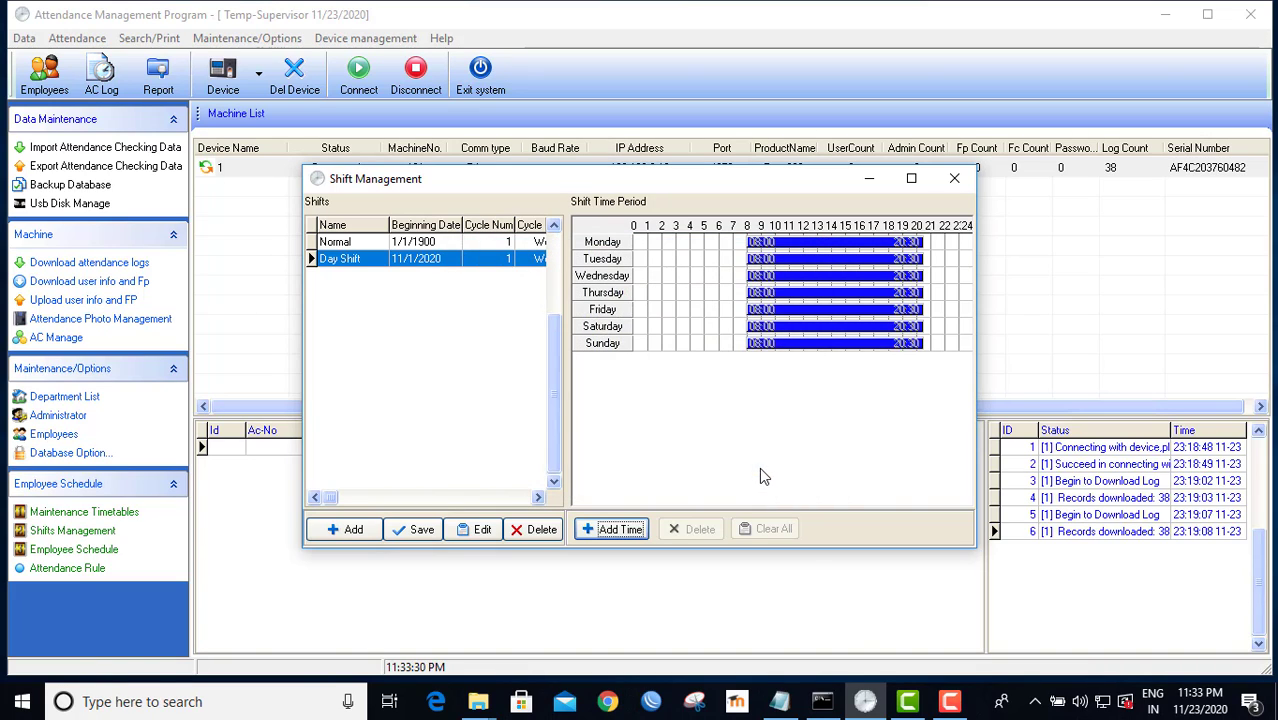
{"action": "left_click", "coordinate": [950, 703]}
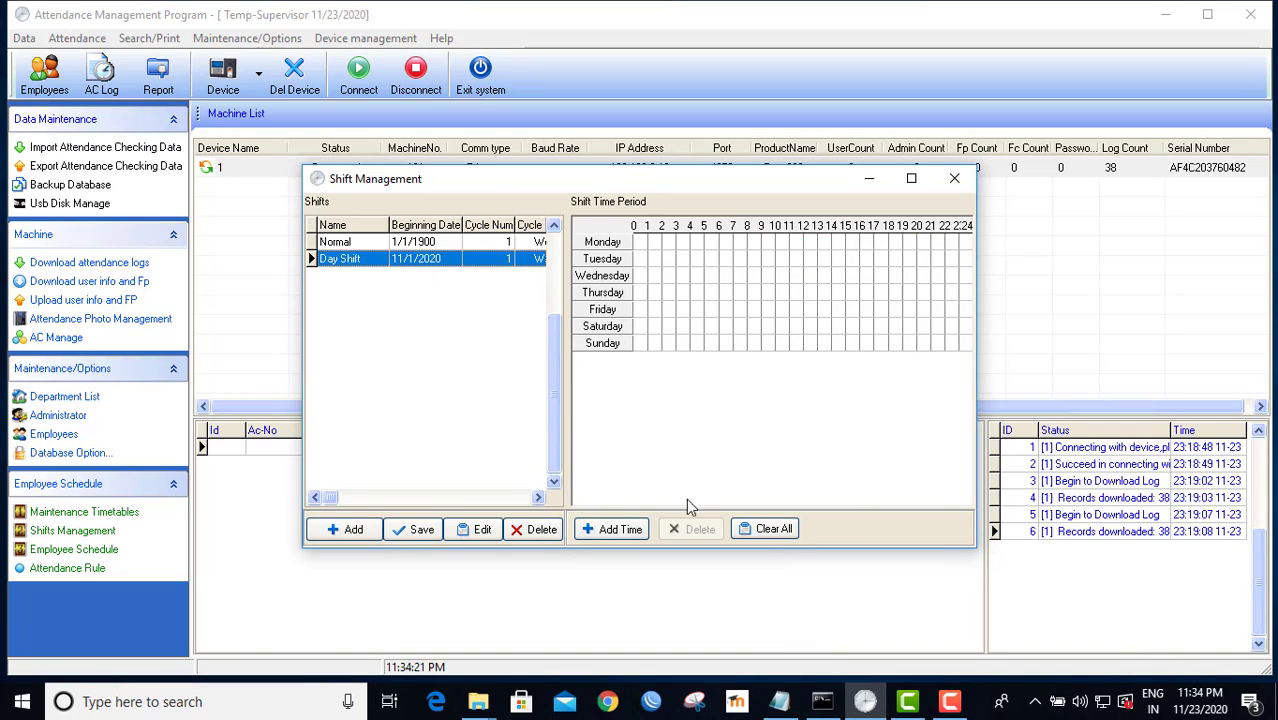
- Clear all time periods of the Day Shift and assign the Day Shift (08:00-20:30) period to every day except Friday
{"action": "left_click", "coordinate": [773, 528]}
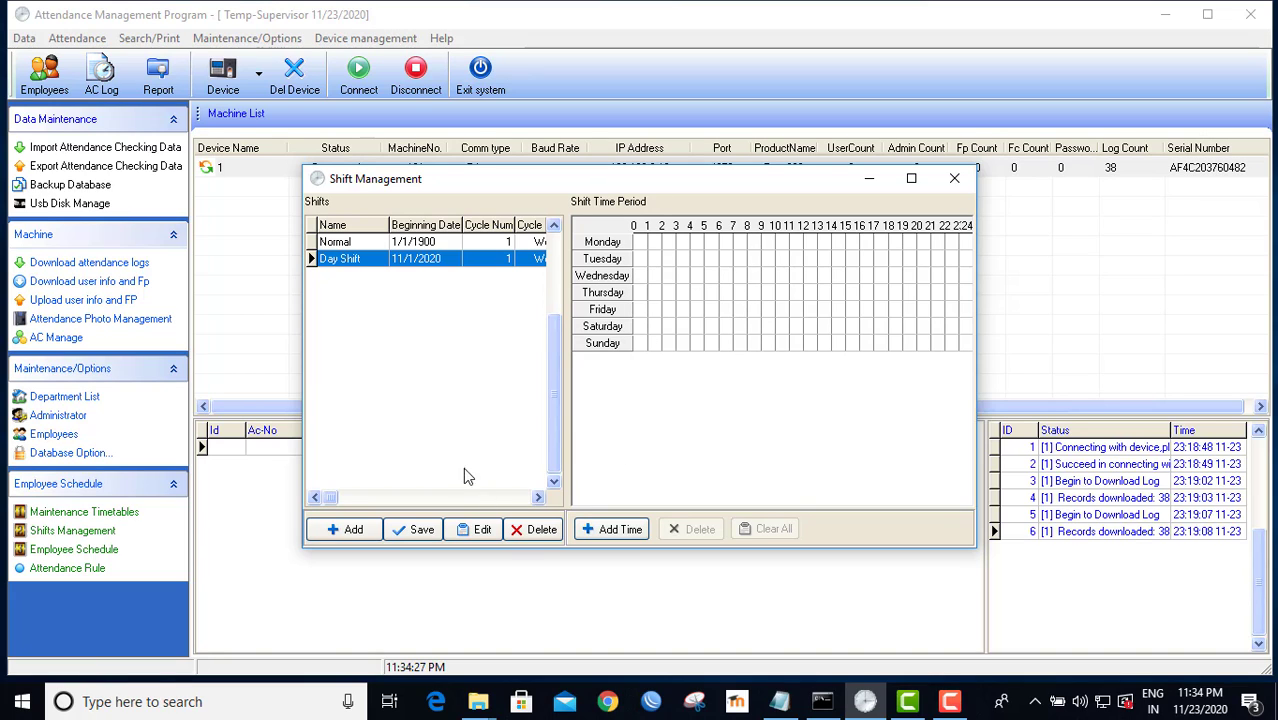
{"action": "left_click", "coordinate": [610, 529]}
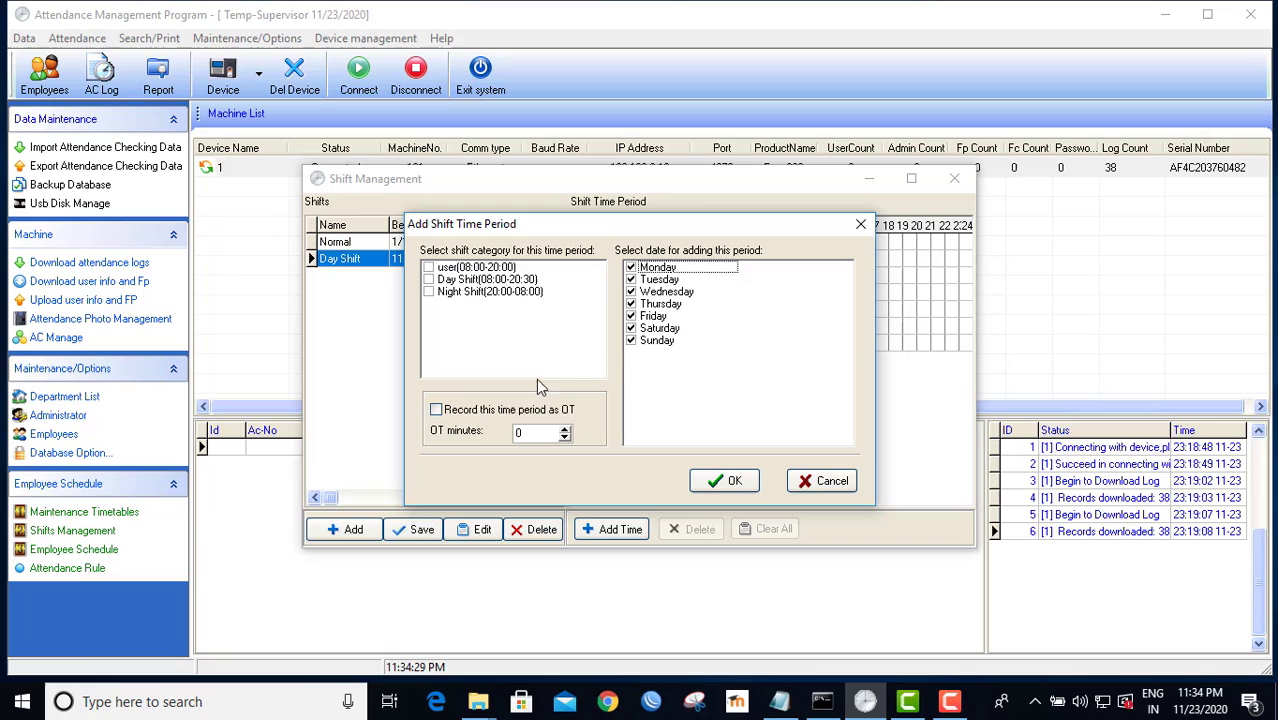
{"action": "left_click", "coordinate": [429, 281]}
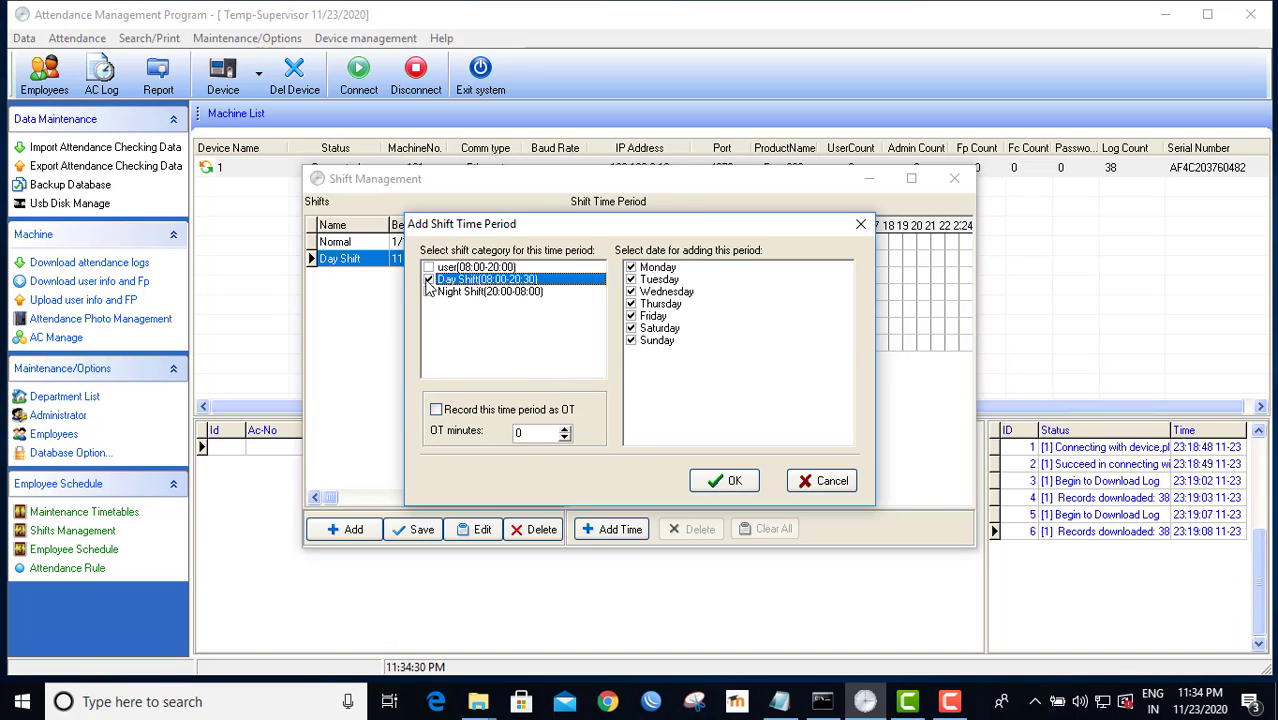
{"action": "left_click", "coordinate": [650, 316]}
{"action": "left_click", "coordinate": [724, 481]}
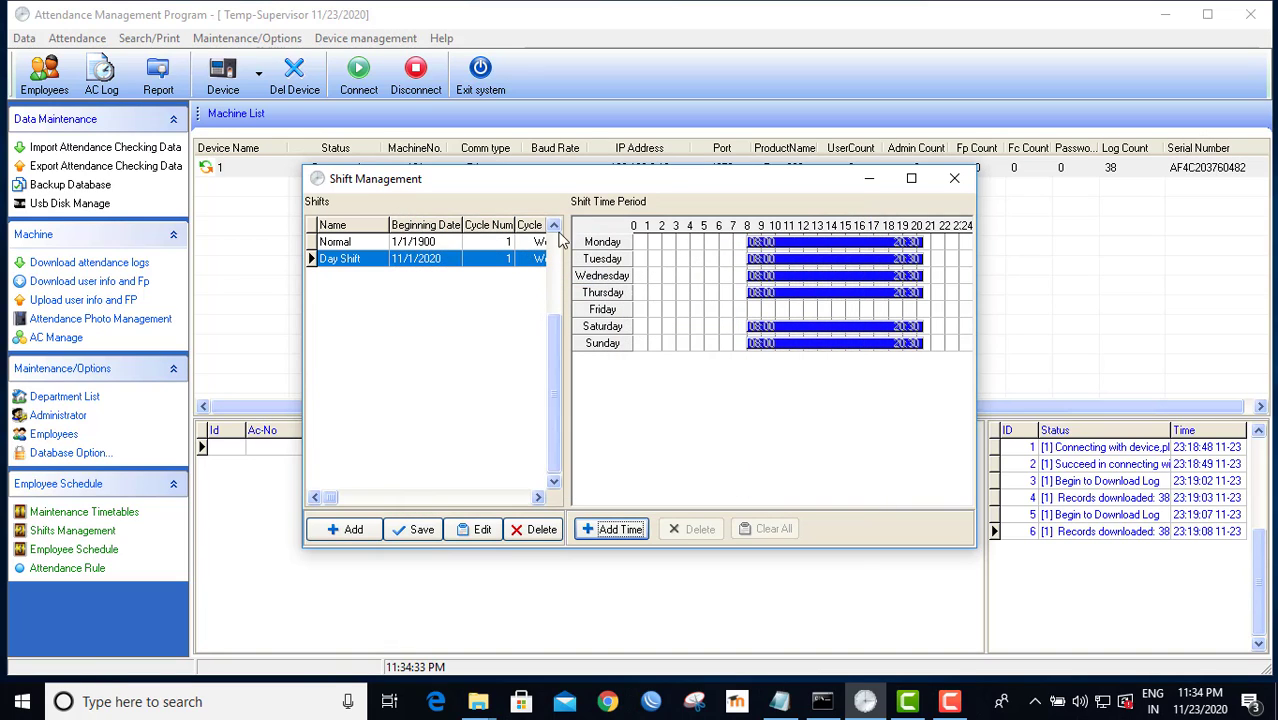
- Add another shift named Night to the shift list
{"action": "left_click", "coordinate": [352, 529]}
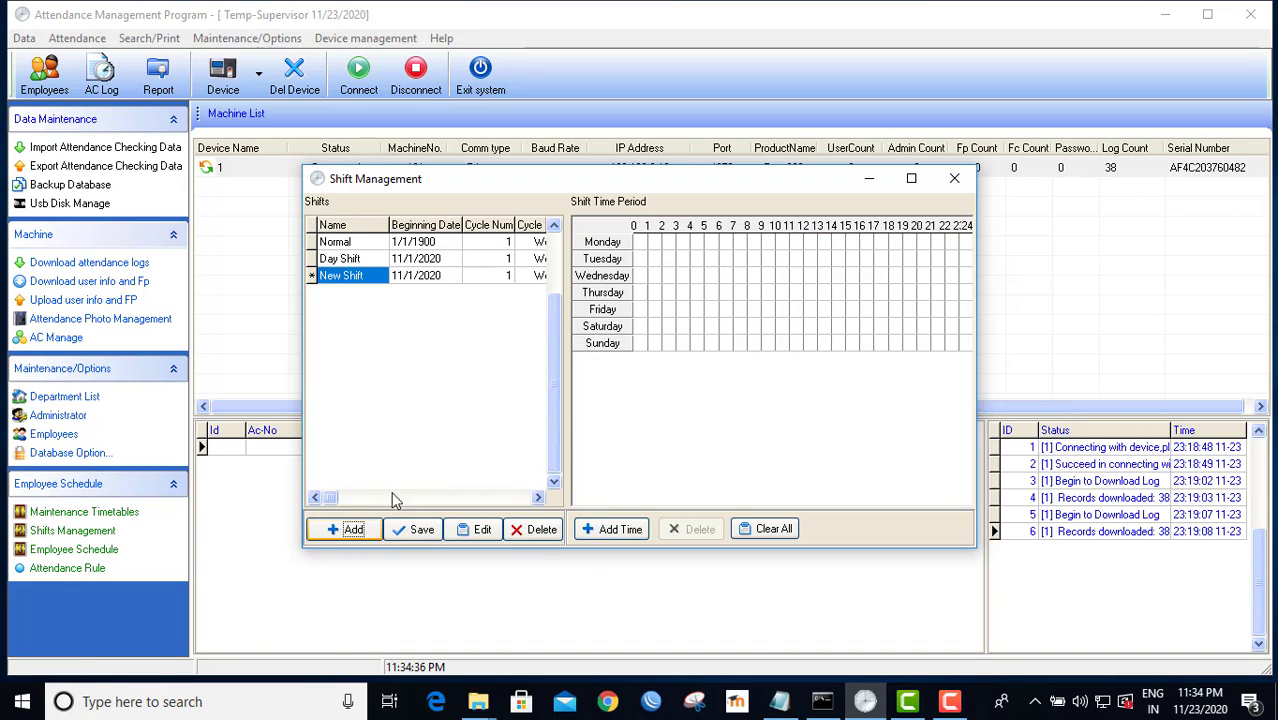
{"action": "left_click", "coordinate": [340, 282]}
{"action": "type", "text": "Night"}
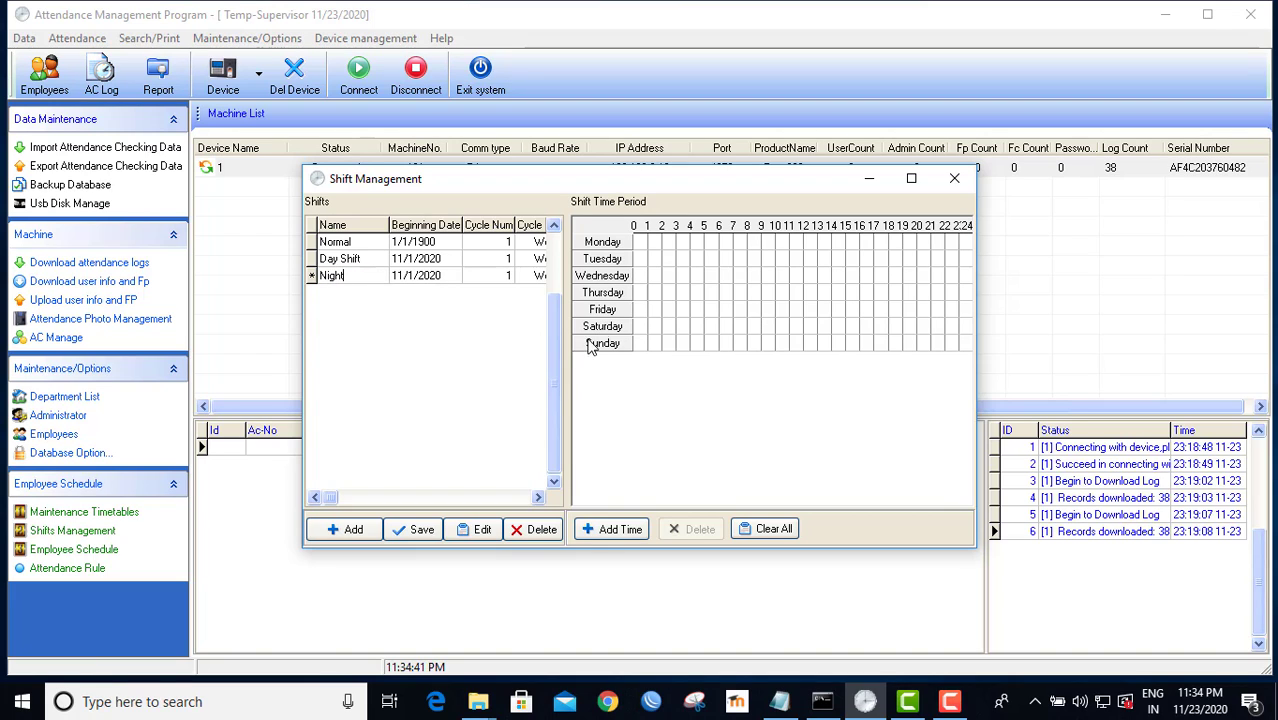
- Assign the Night Shift (20:00-08:00) time period to the Night shift on every day except Friday, and display the Day Shift's schedule for comparison
{"action": "left_click", "coordinate": [609, 529]}
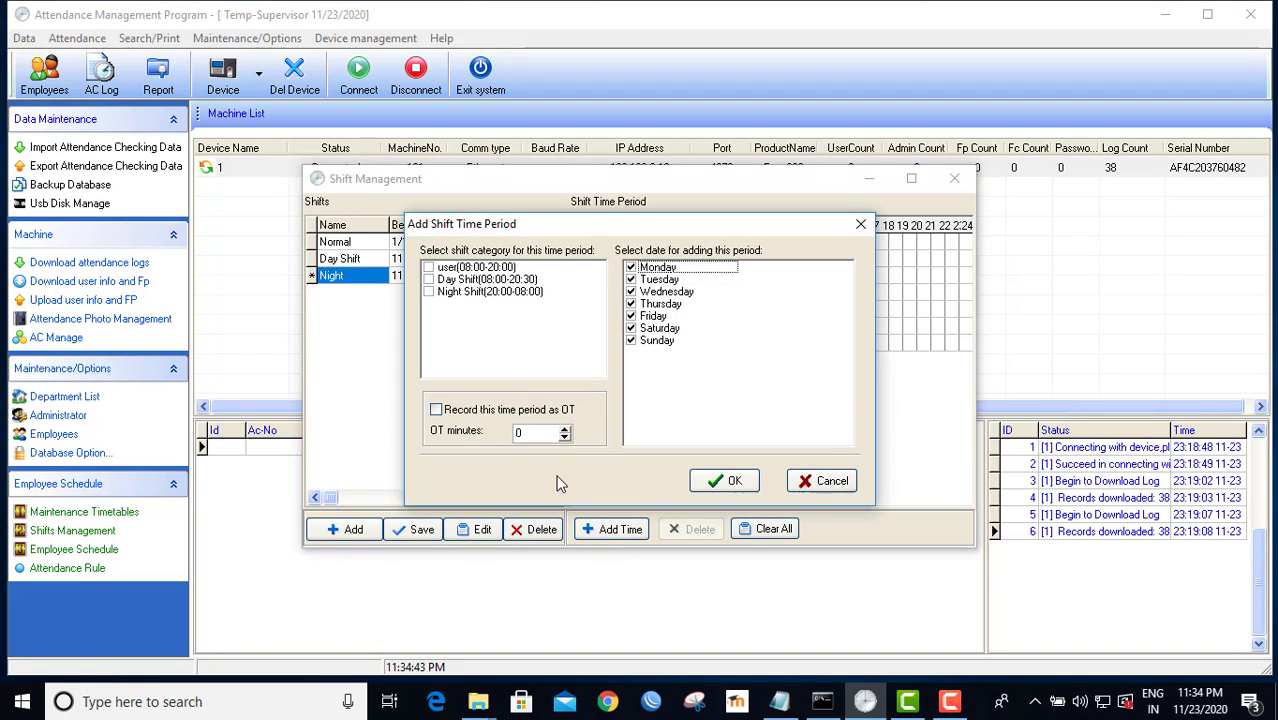
{"action": "left_click", "coordinate": [429, 291]}
{"action": "left_click", "coordinate": [631, 316]}
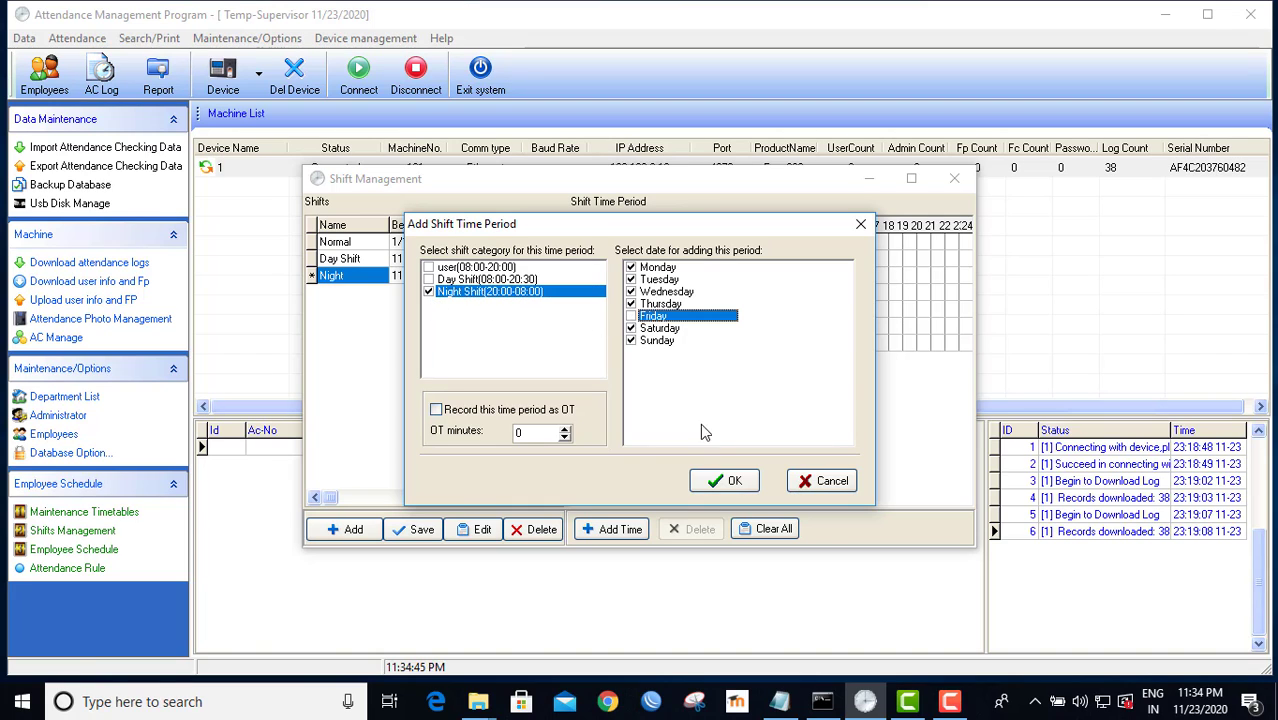
{"action": "left_click", "coordinate": [725, 480]}
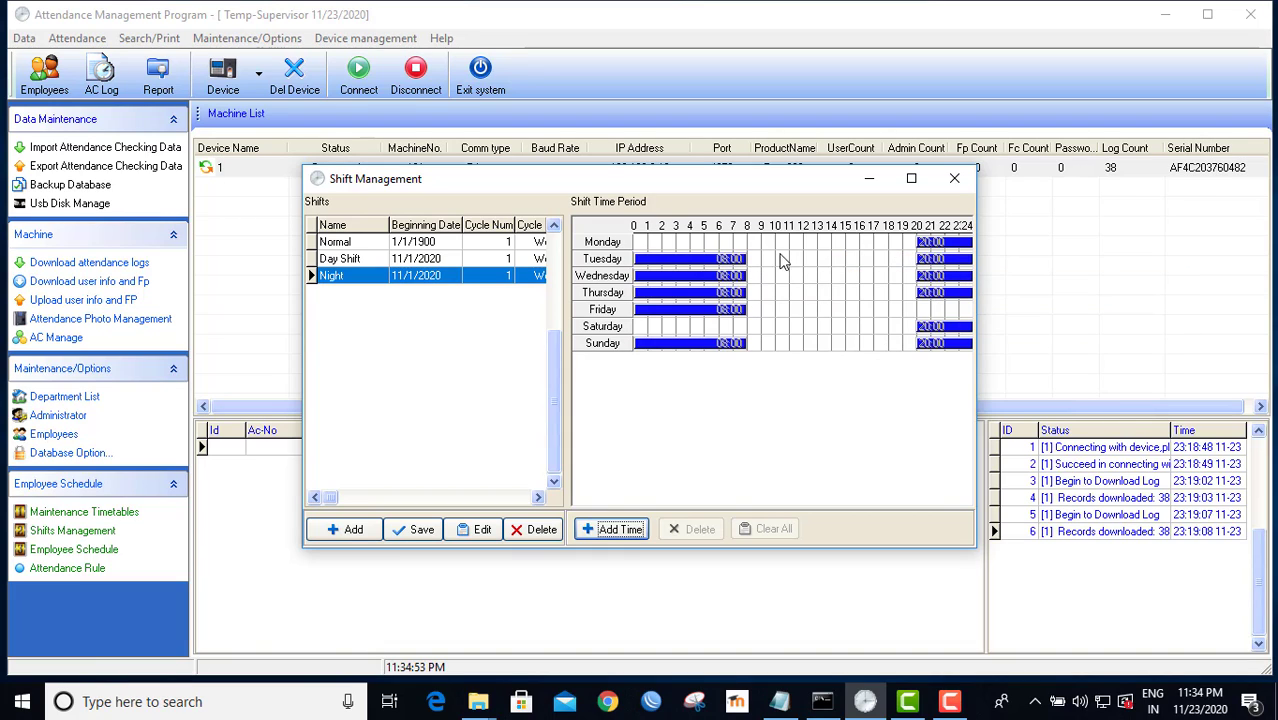
{"action": "left_click", "coordinate": [338, 260]}
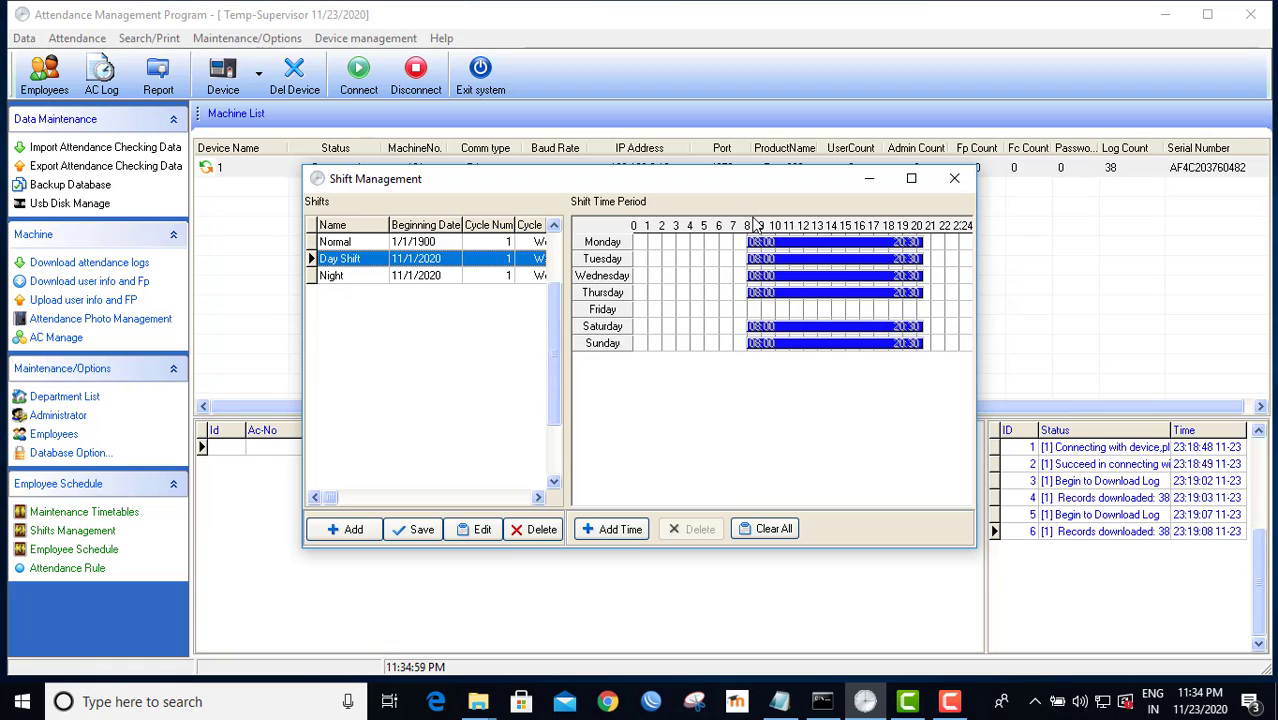
- Close the shift management and examine in the employee schedule which employees belong to the Esitbd, Day Shift and Night Shift departments
{"action": "left_click", "coordinate": [954, 181]}
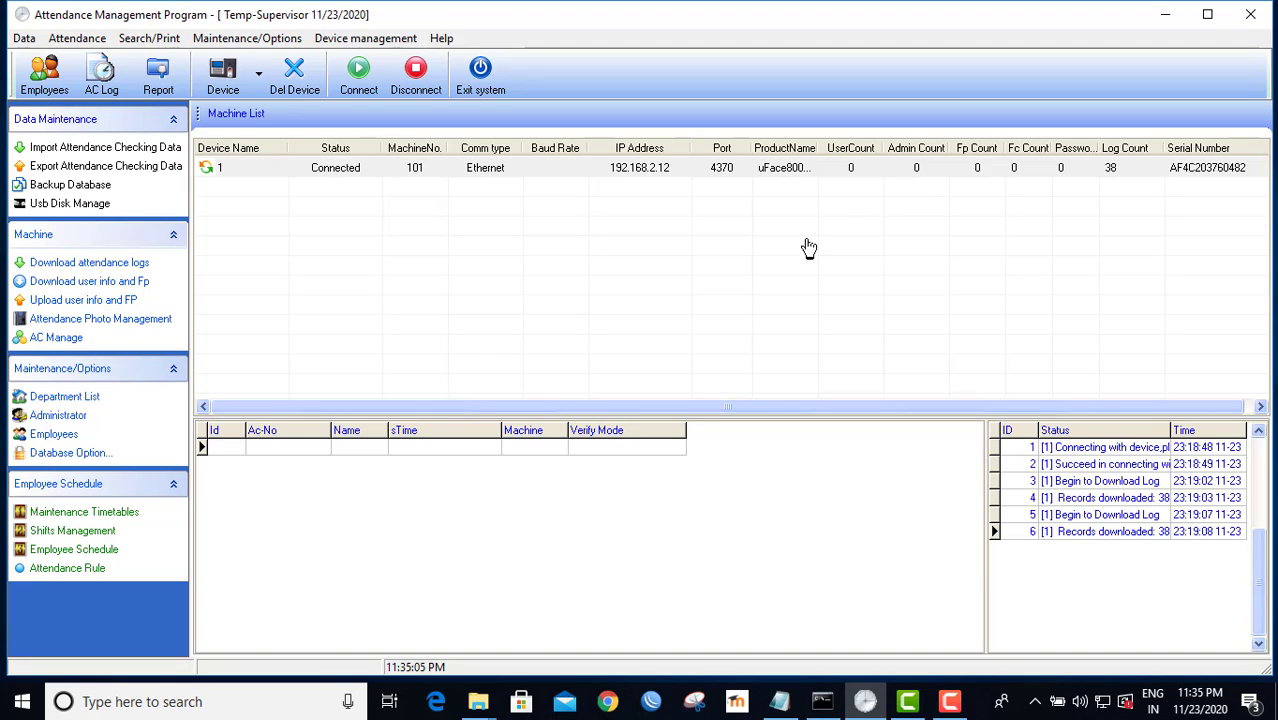
{"action": "left_click", "coordinate": [73, 552]}
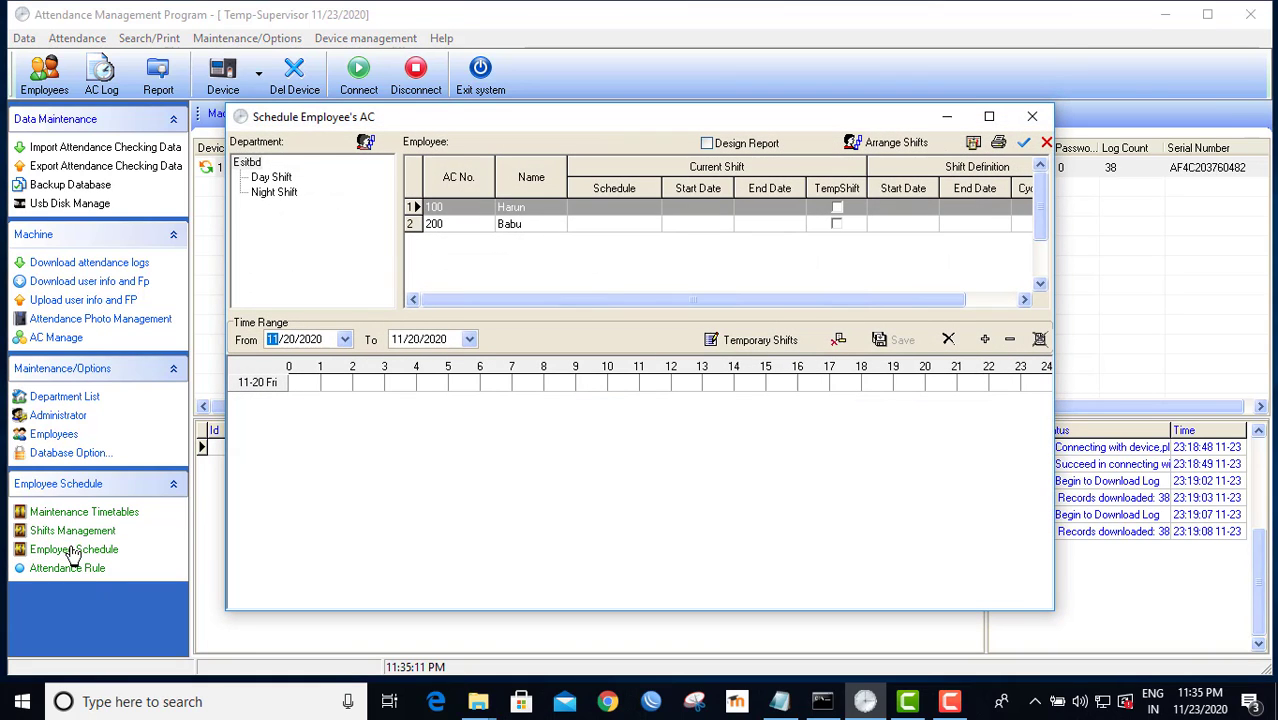
{"action": "left_click", "coordinate": [465, 226]}
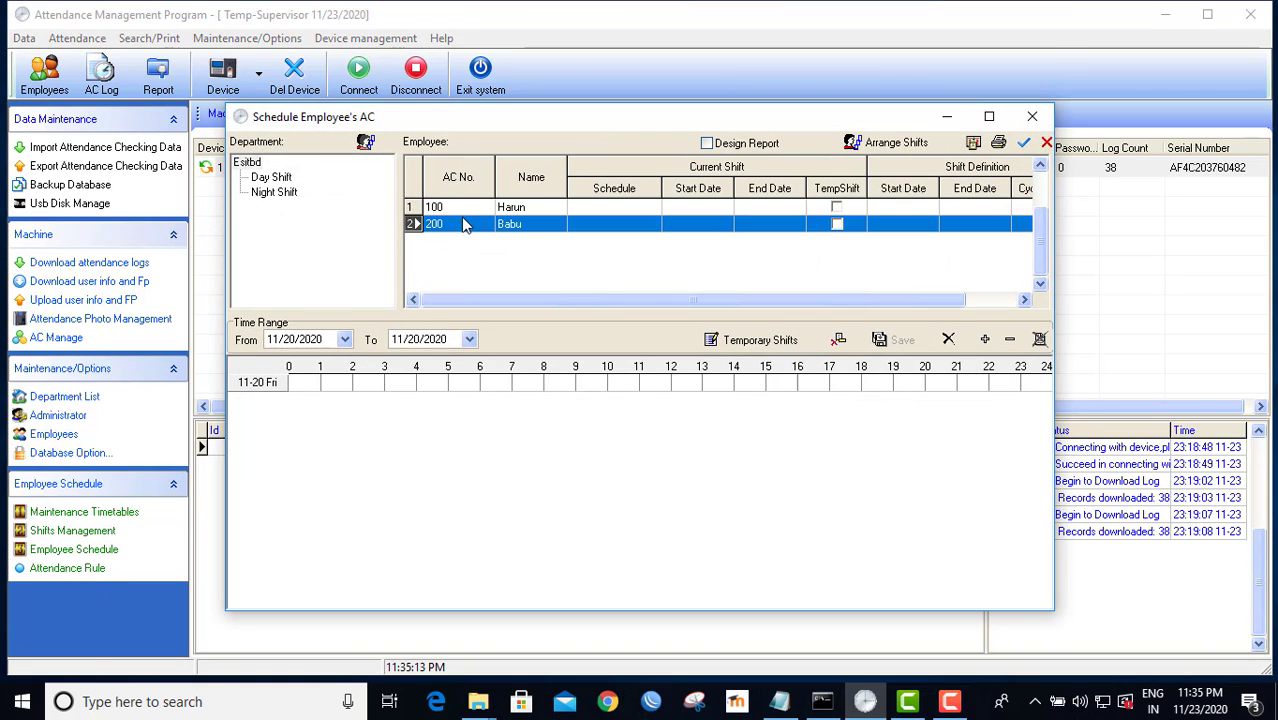
{"action": "left_click", "coordinate": [465, 208]}
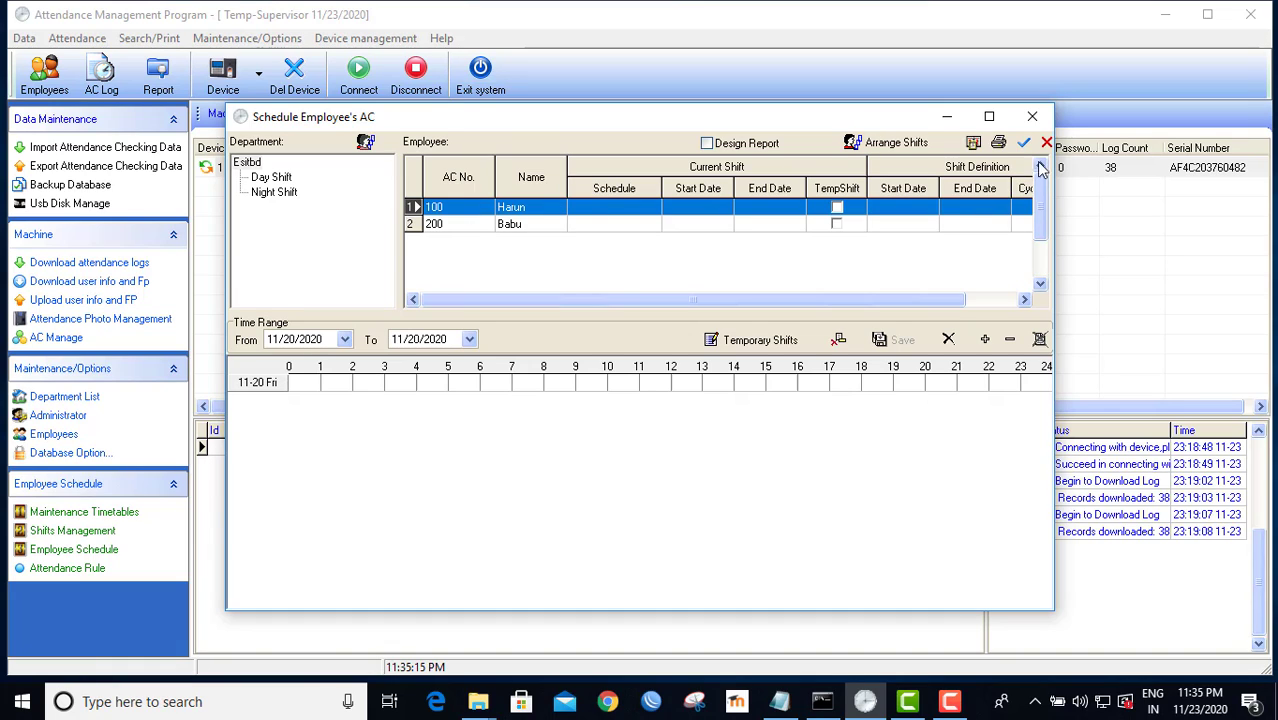
{"action": "left_click", "coordinate": [448, 224]}
{"action": "left_click", "coordinate": [272, 179]}
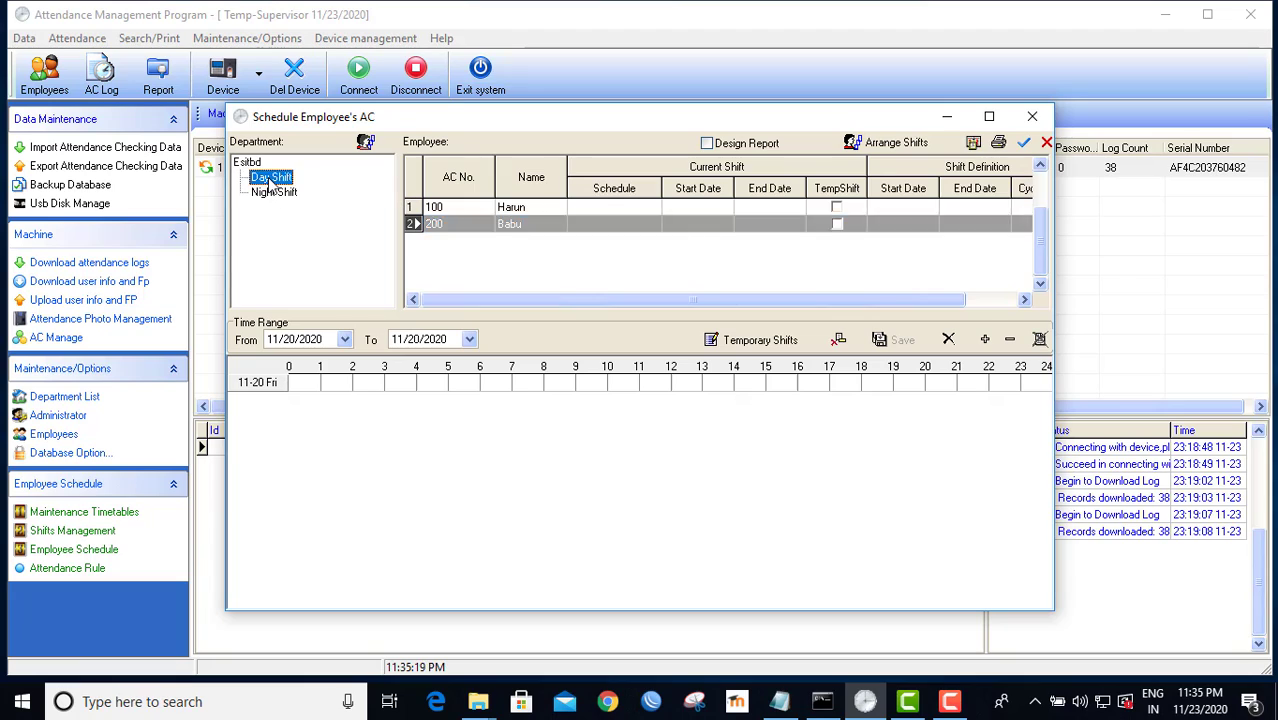
{"action": "left_click", "coordinate": [276, 193]}
{"action": "left_click", "coordinate": [279, 178]}
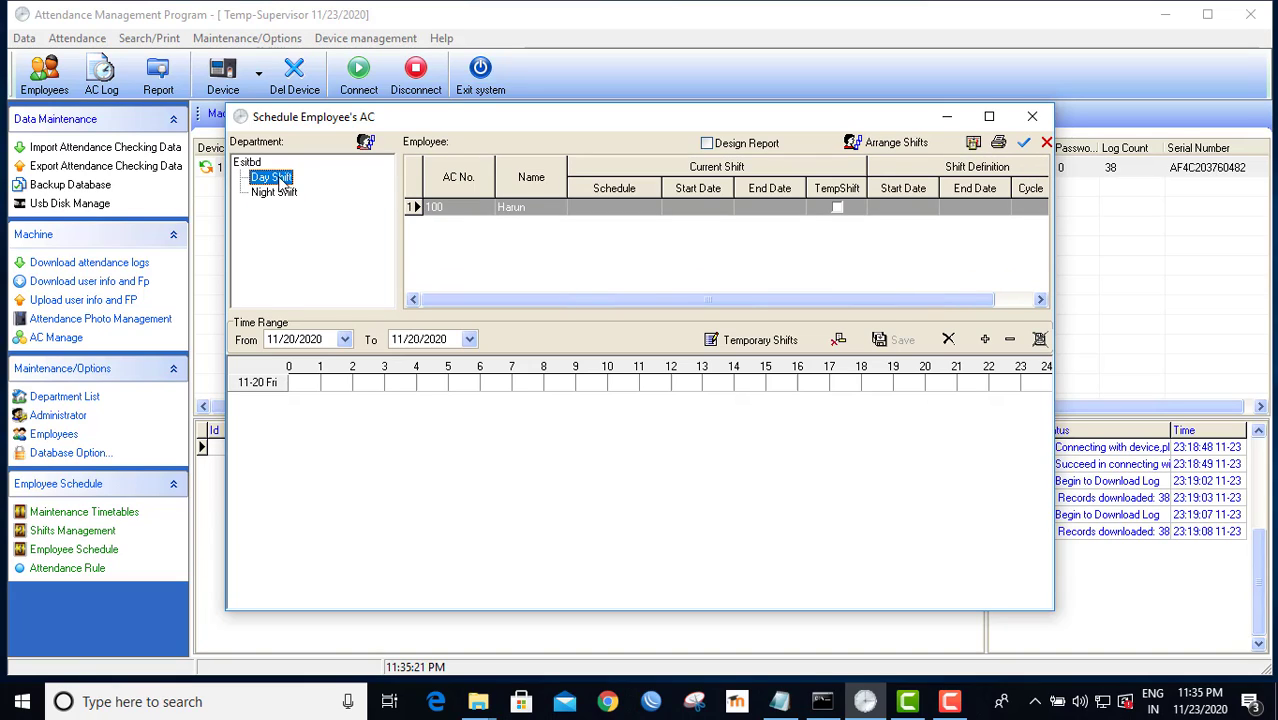
{"action": "left_click", "coordinate": [255, 165]}
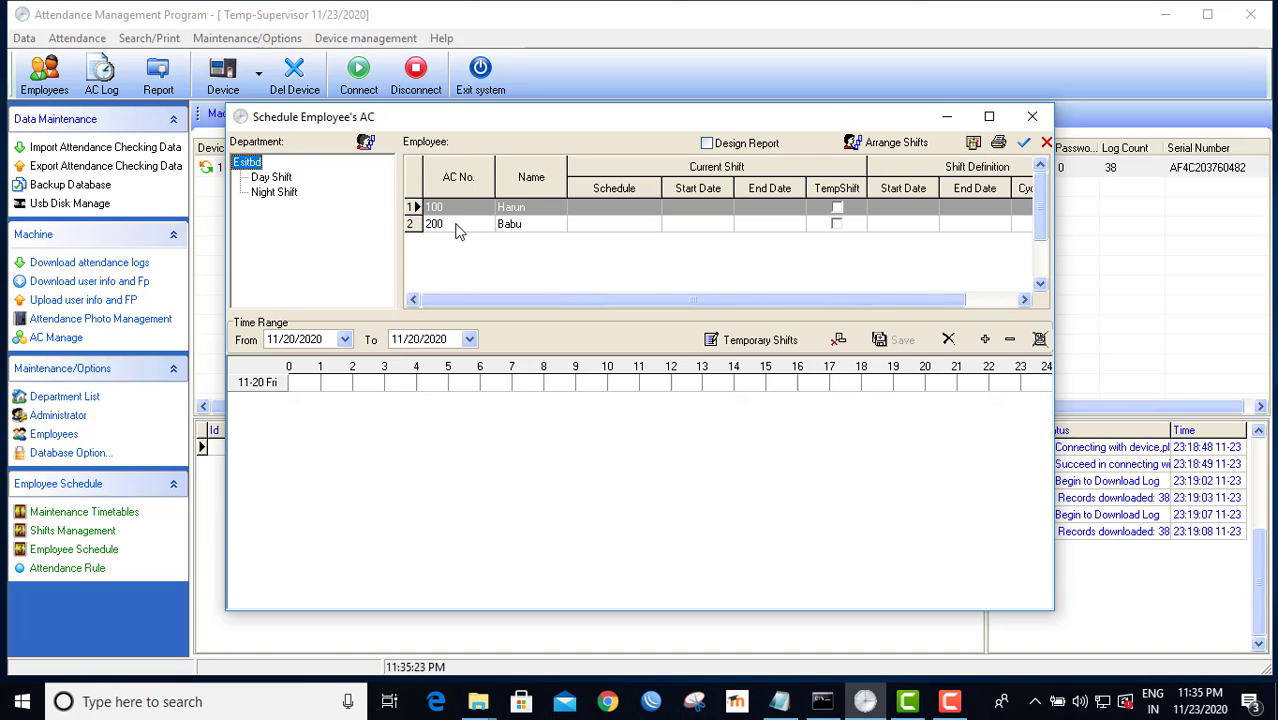
{"action": "left_click", "coordinate": [276, 192]}
{"action": "left_click", "coordinate": [282, 178]}
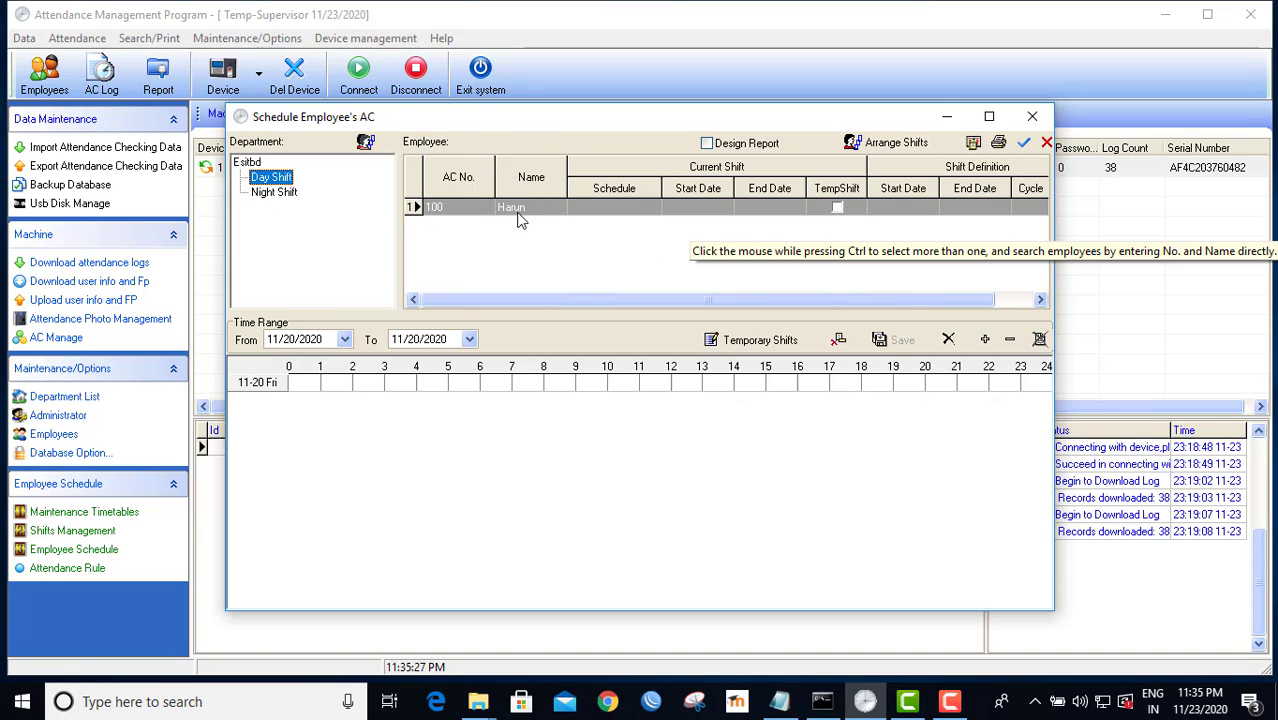
{"action": "left_click", "coordinate": [276, 192]}
{"action": "left_click", "coordinate": [252, 164]}
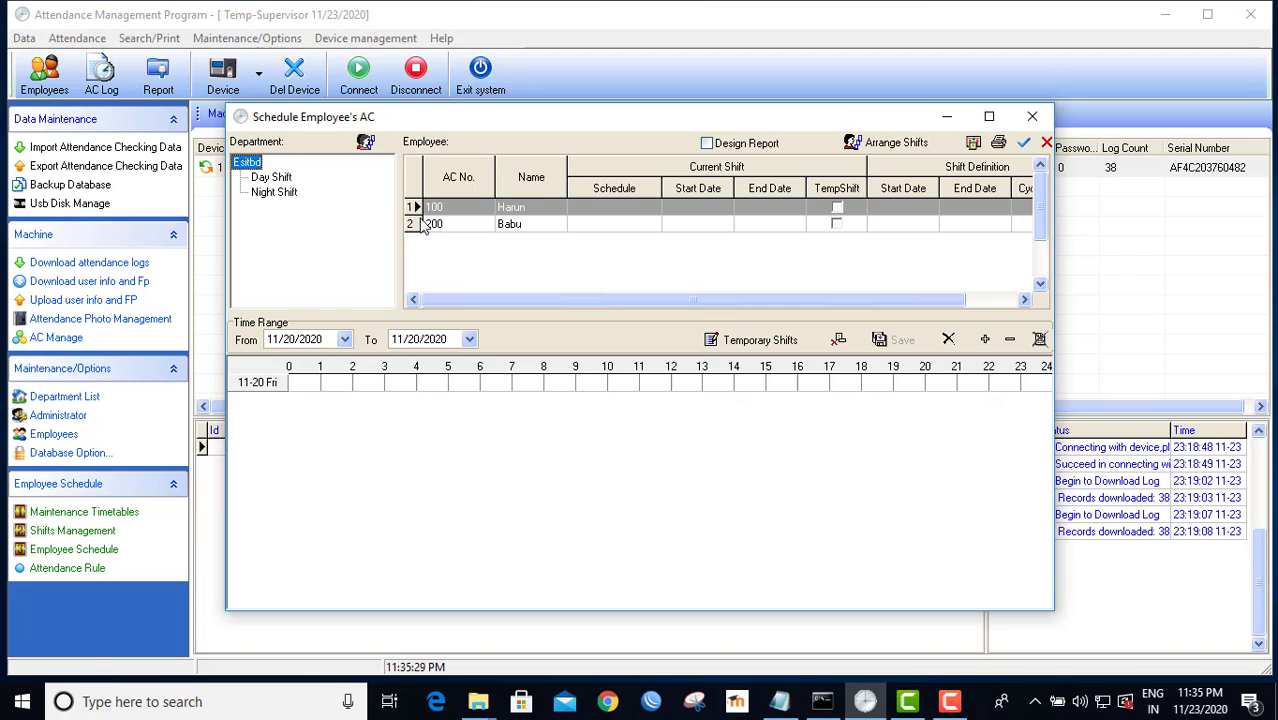
{"action": "left_click", "coordinate": [285, 192]}
{"action": "left_click", "coordinate": [279, 179]}
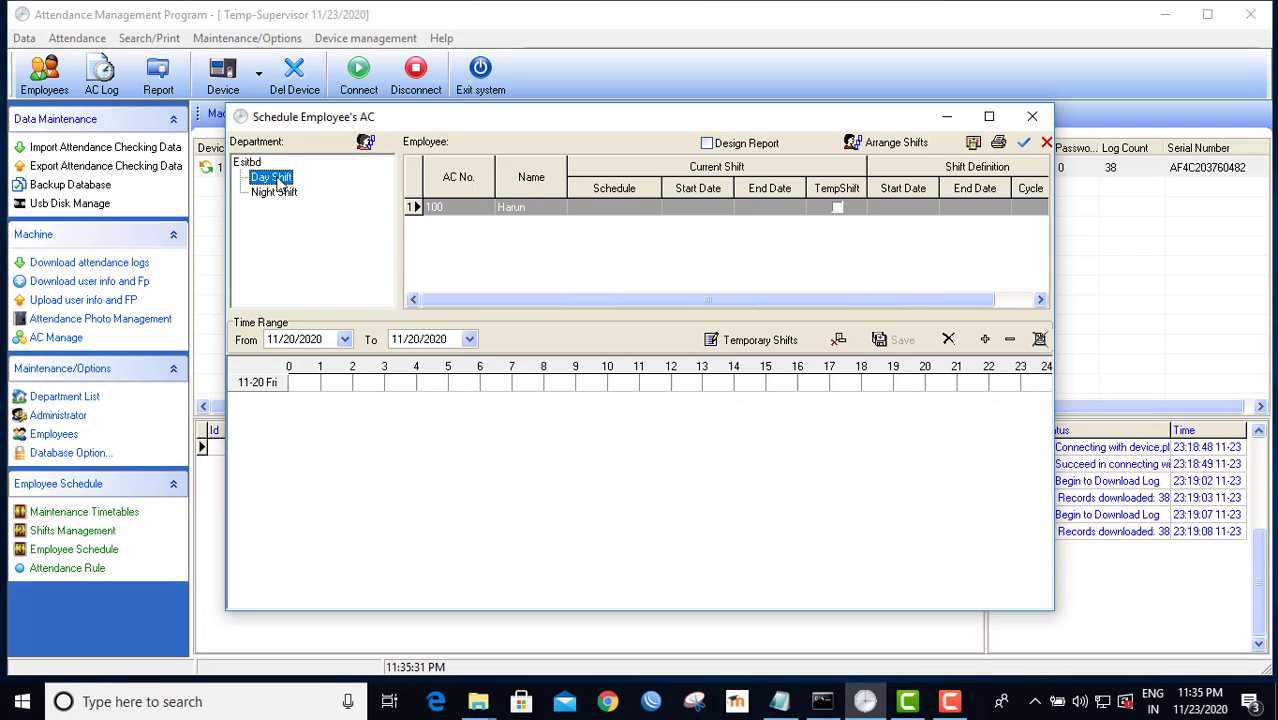
{"action": "left_click", "coordinate": [1031, 117]}
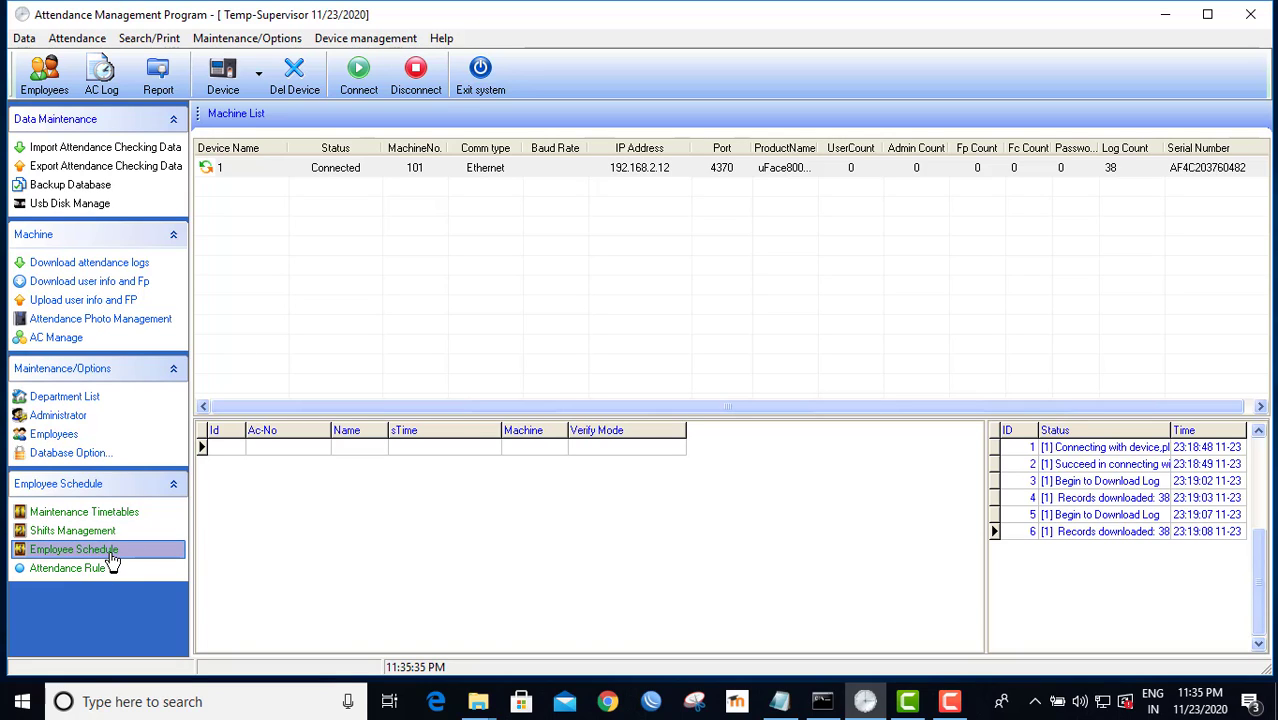
- In the employee schedule, arrange shifts for the Day Shift department's employee and add Day Shift as the used timetable
{"action": "left_click", "coordinate": [75, 550]}
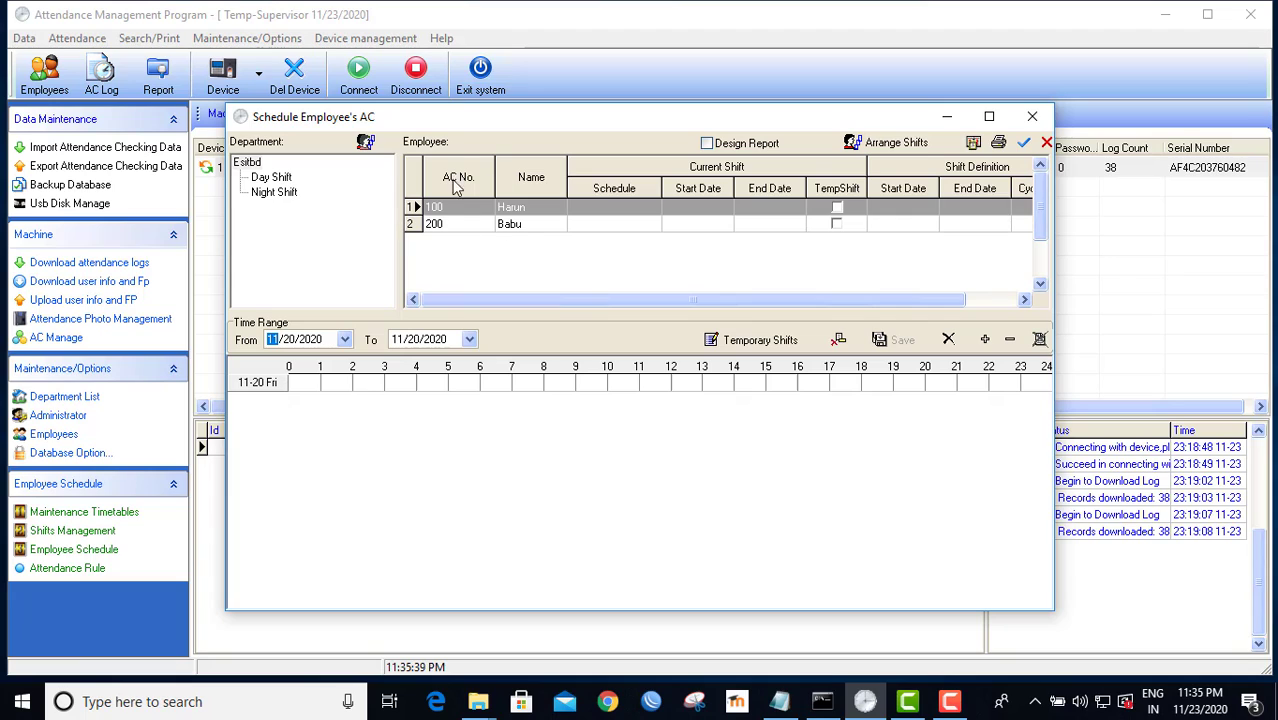
{"action": "left_click", "coordinate": [284, 180]}
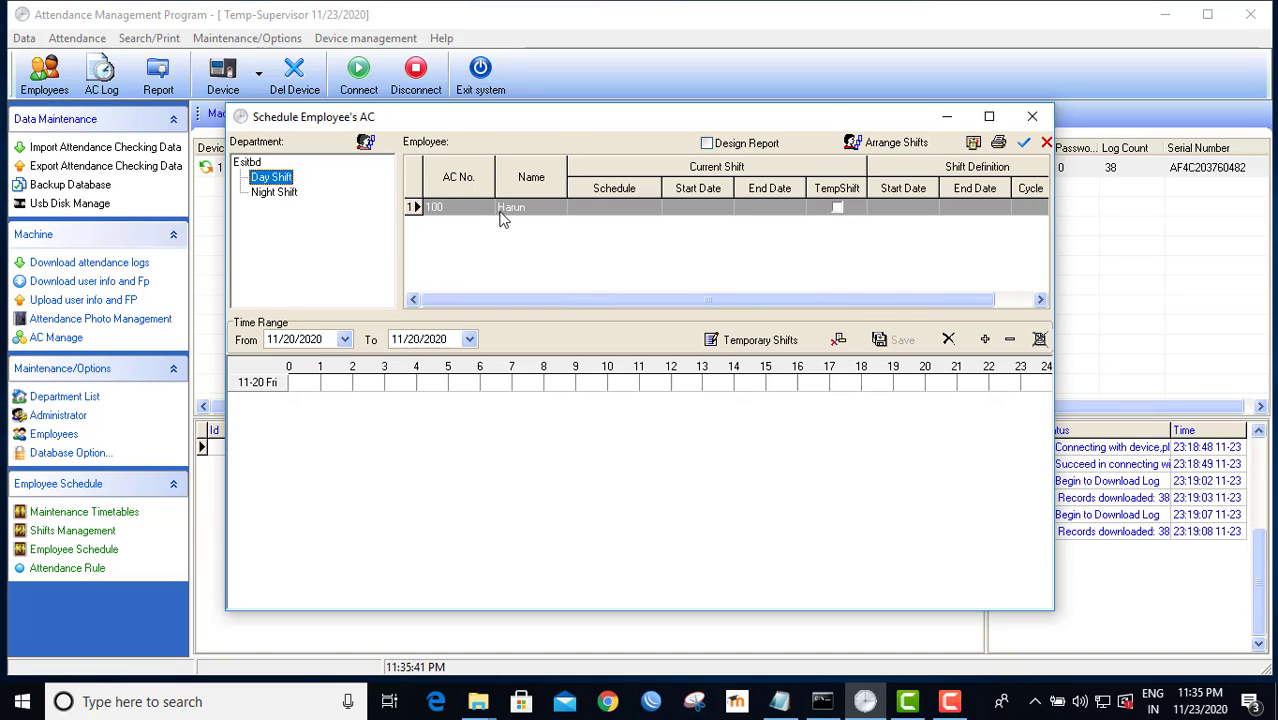
{"action": "left_click", "coordinate": [275, 192]}
{"action": "left_click", "coordinate": [242, 162]}
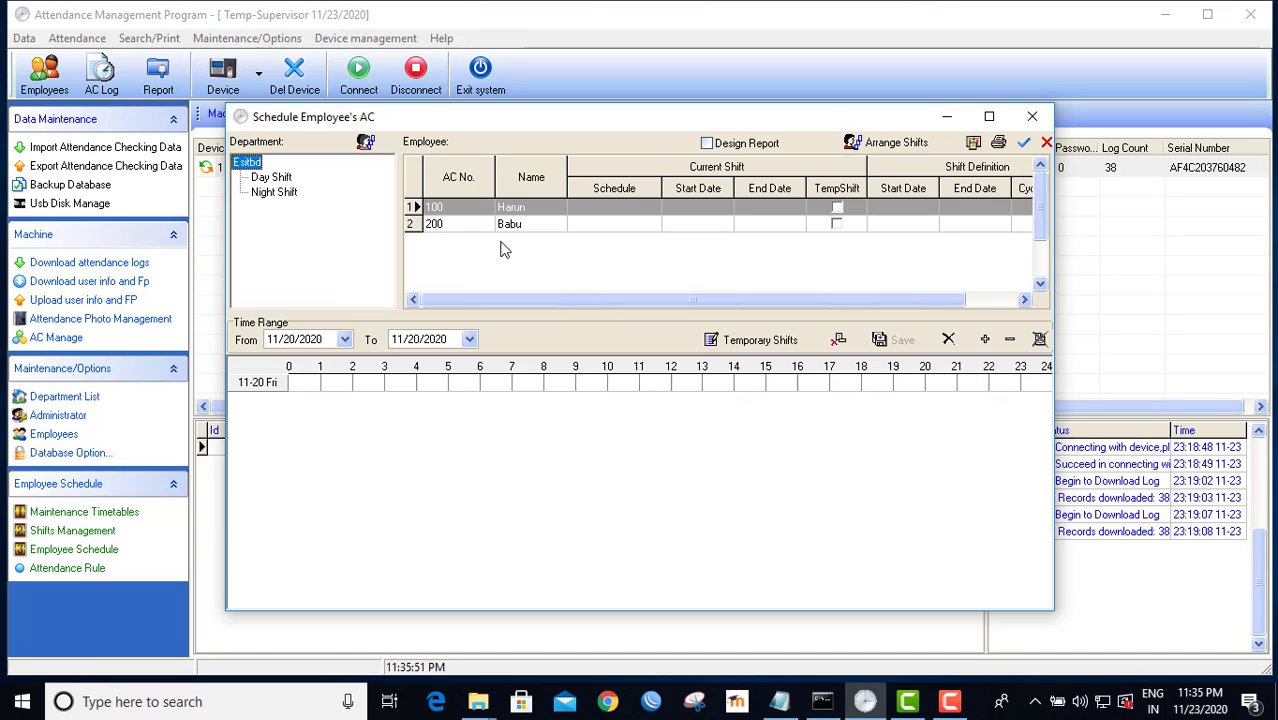
{"action": "left_click", "coordinate": [281, 179]}
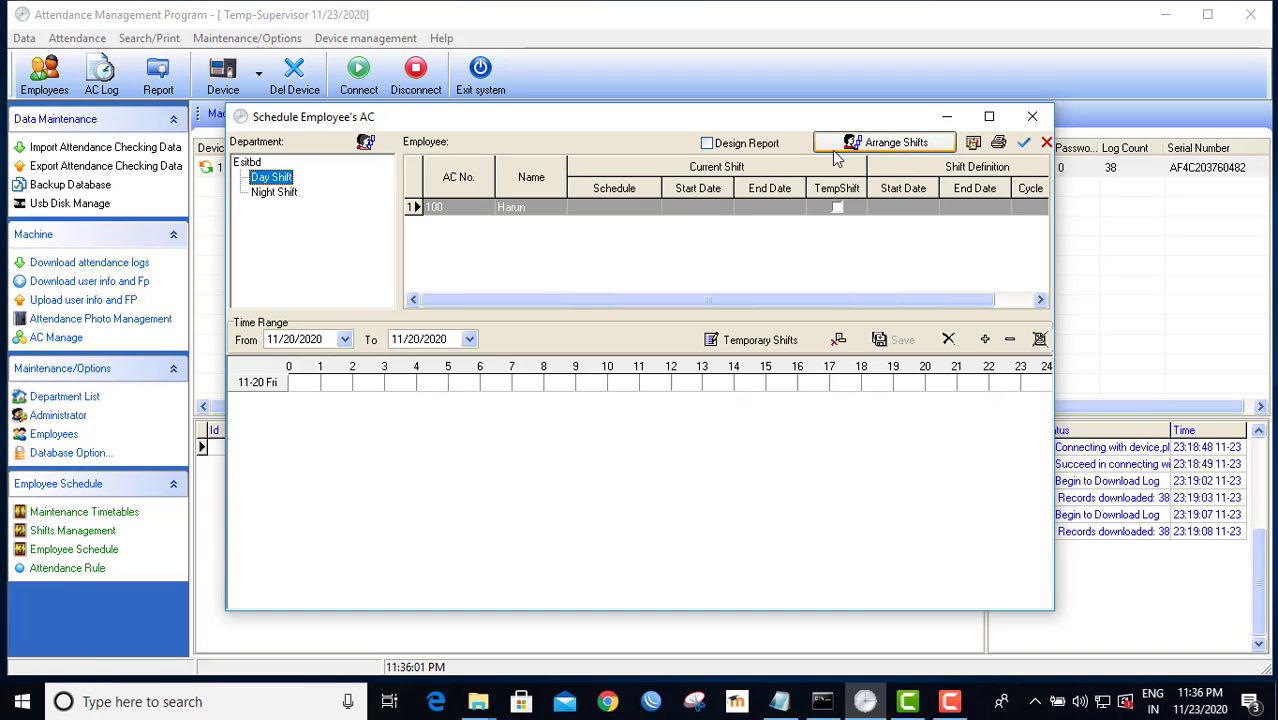
{"action": "left_click", "coordinate": [905, 145]}
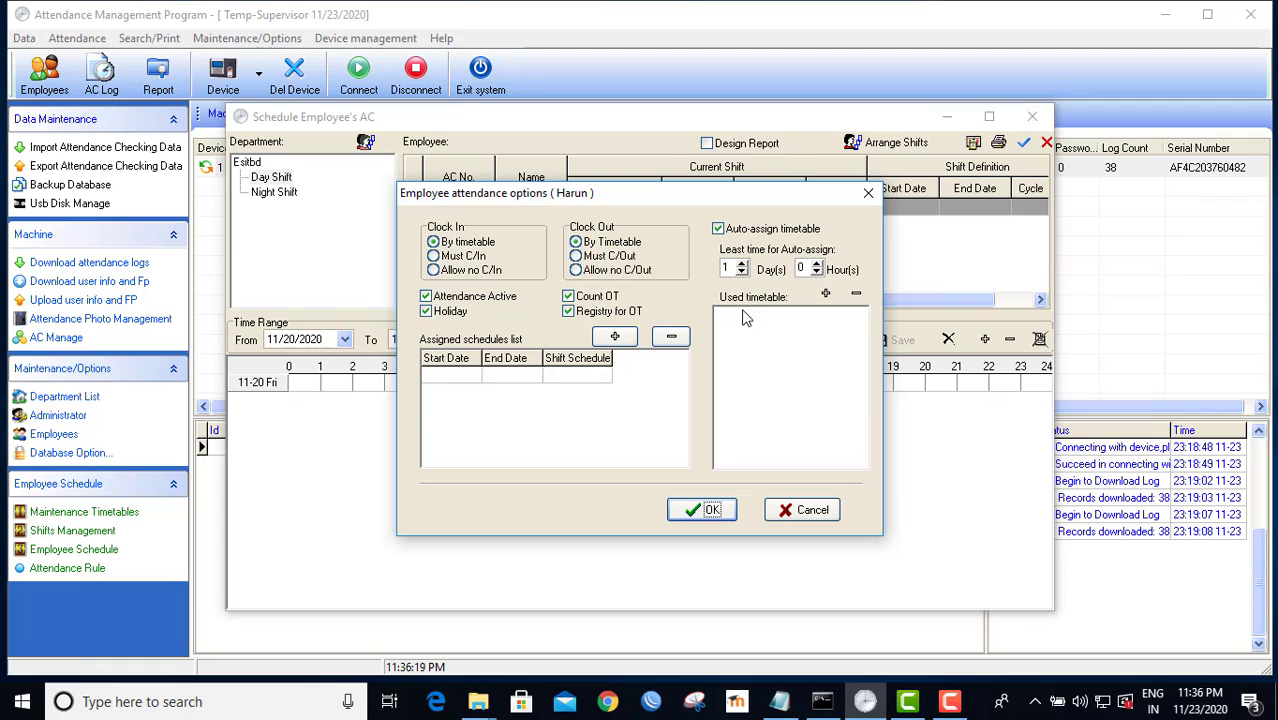
{"action": "left_click", "coordinate": [827, 295]}
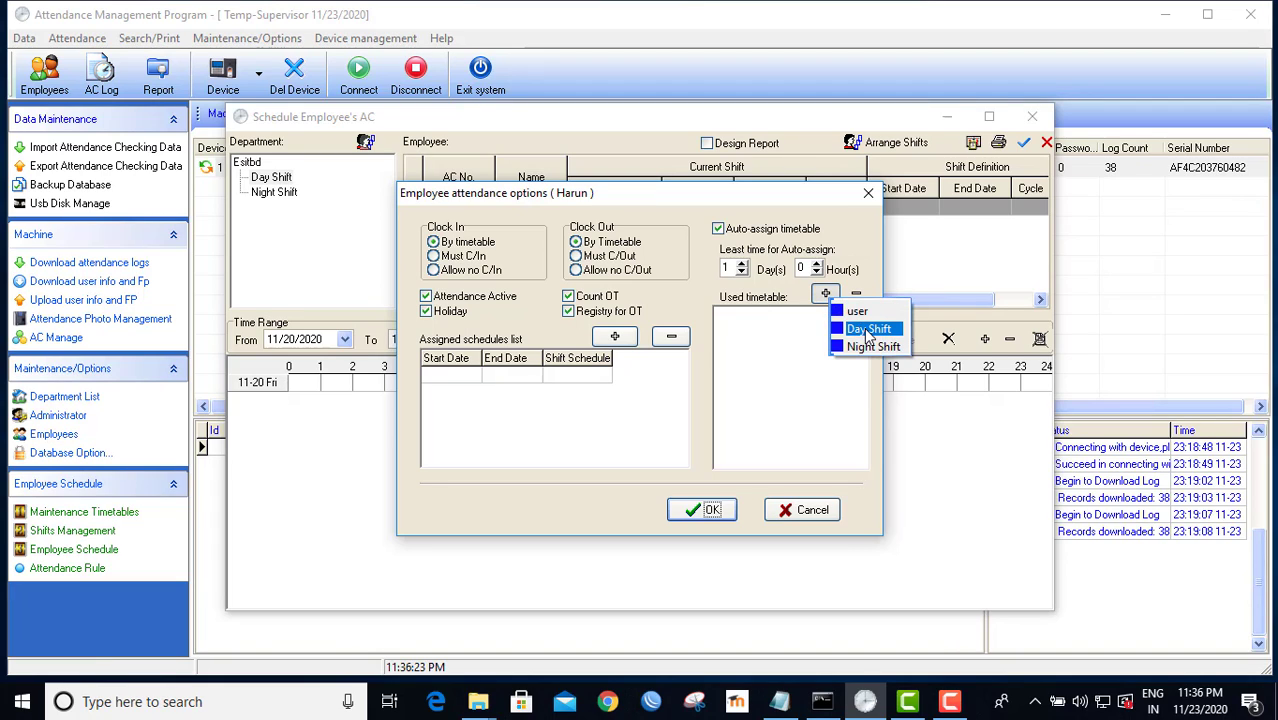
{"action": "left_click", "coordinate": [868, 330]}
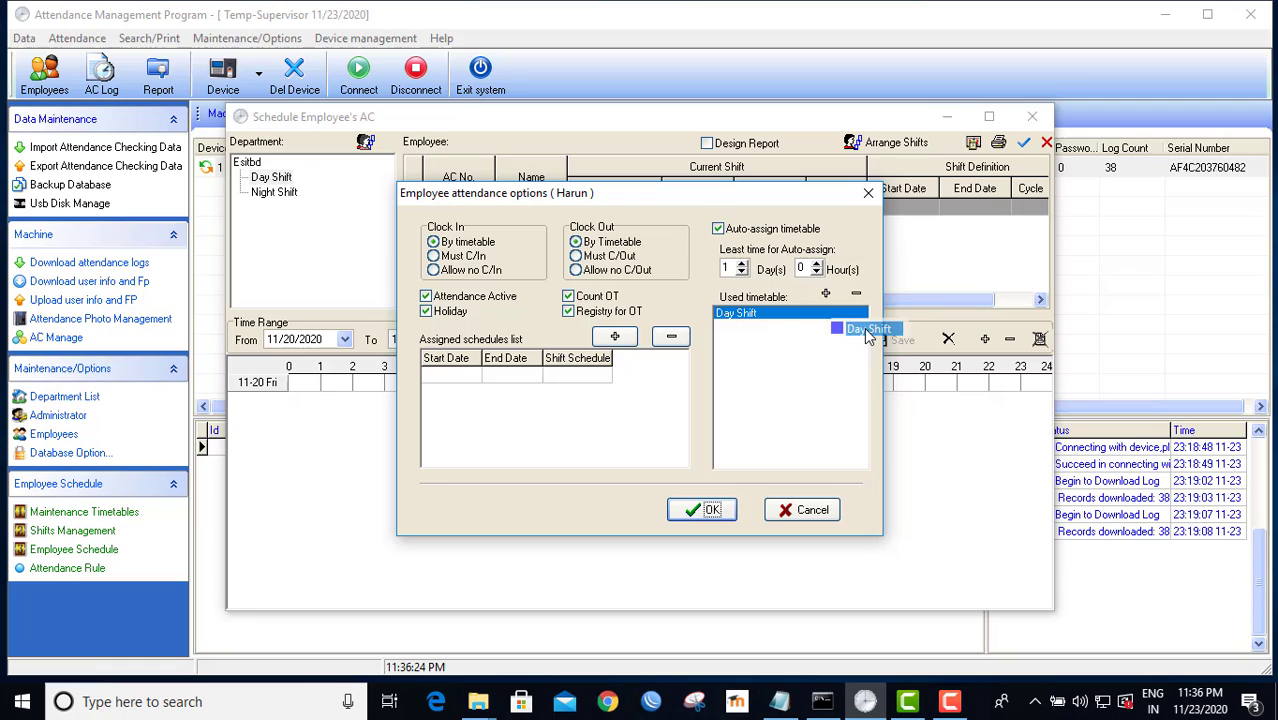
- Assign the Day Shift schedule to this employee from 11/23/2020 to 11/23/2021 and accept the attendance options
{"action": "left_click", "coordinate": [615, 337]}
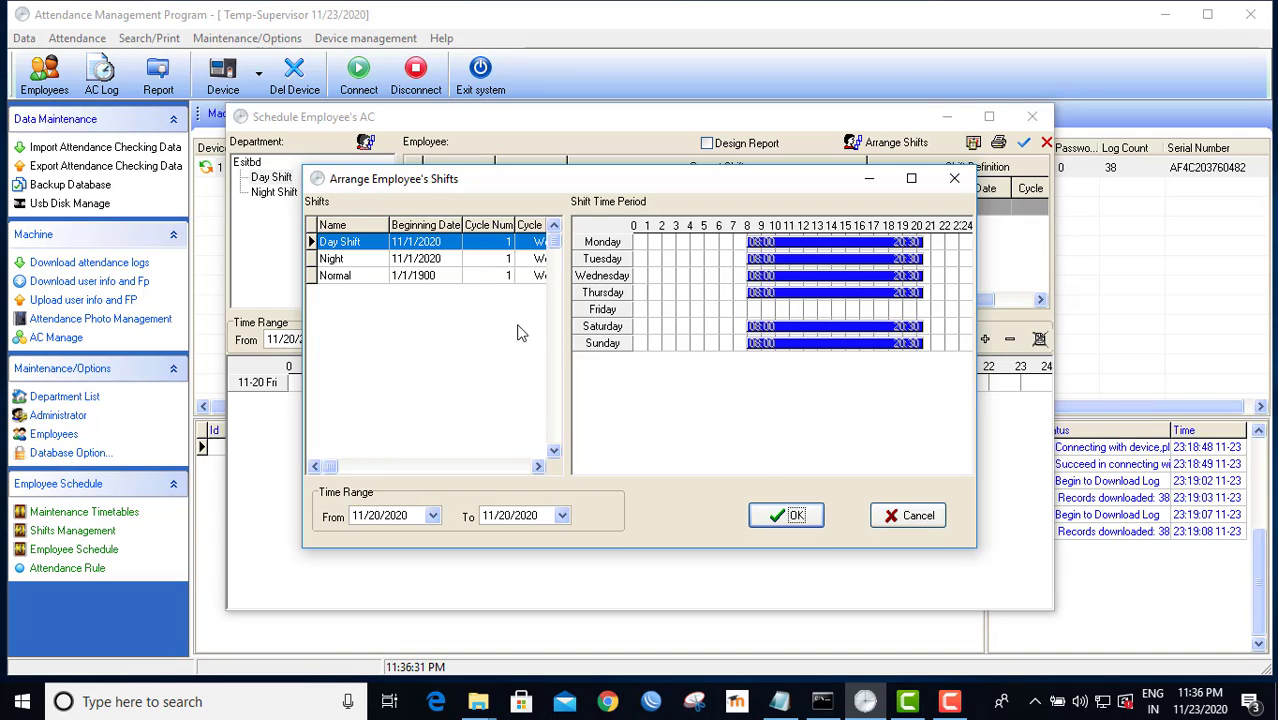
{"action": "left_click", "coordinate": [433, 516]}
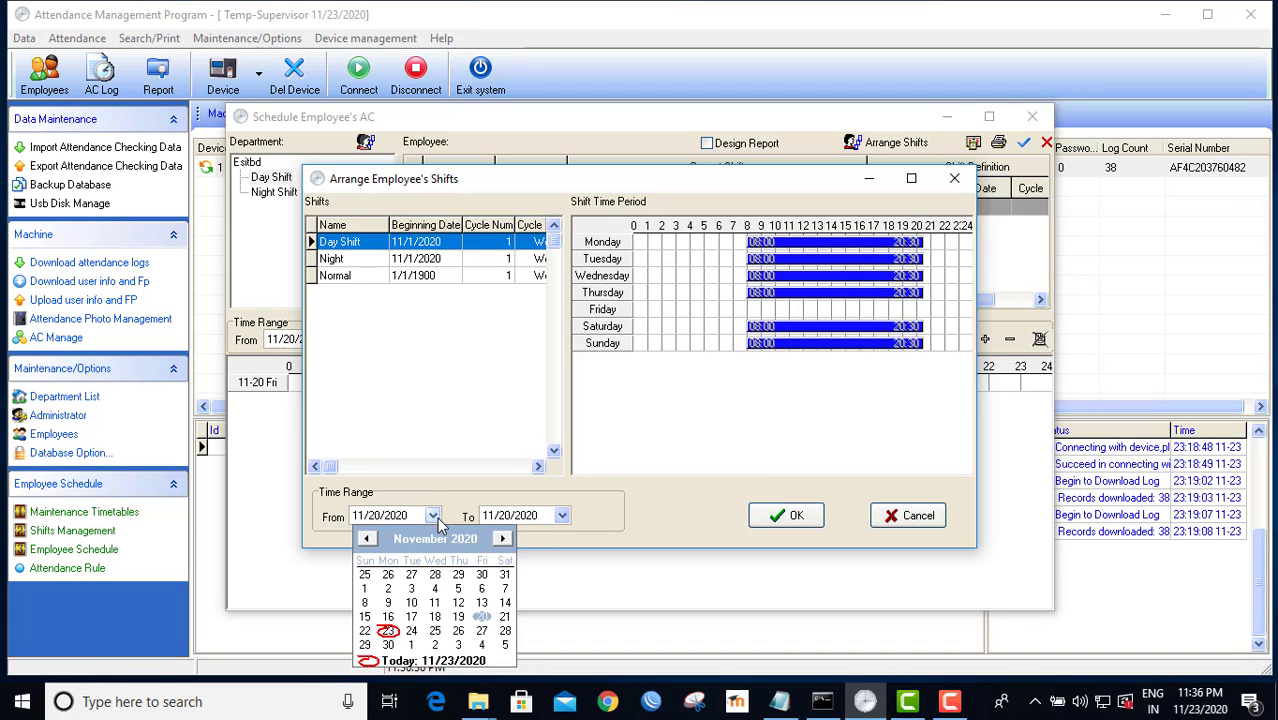
{"action": "left_click", "coordinate": [422, 663]}
{"action": "left_click", "coordinate": [562, 516]}
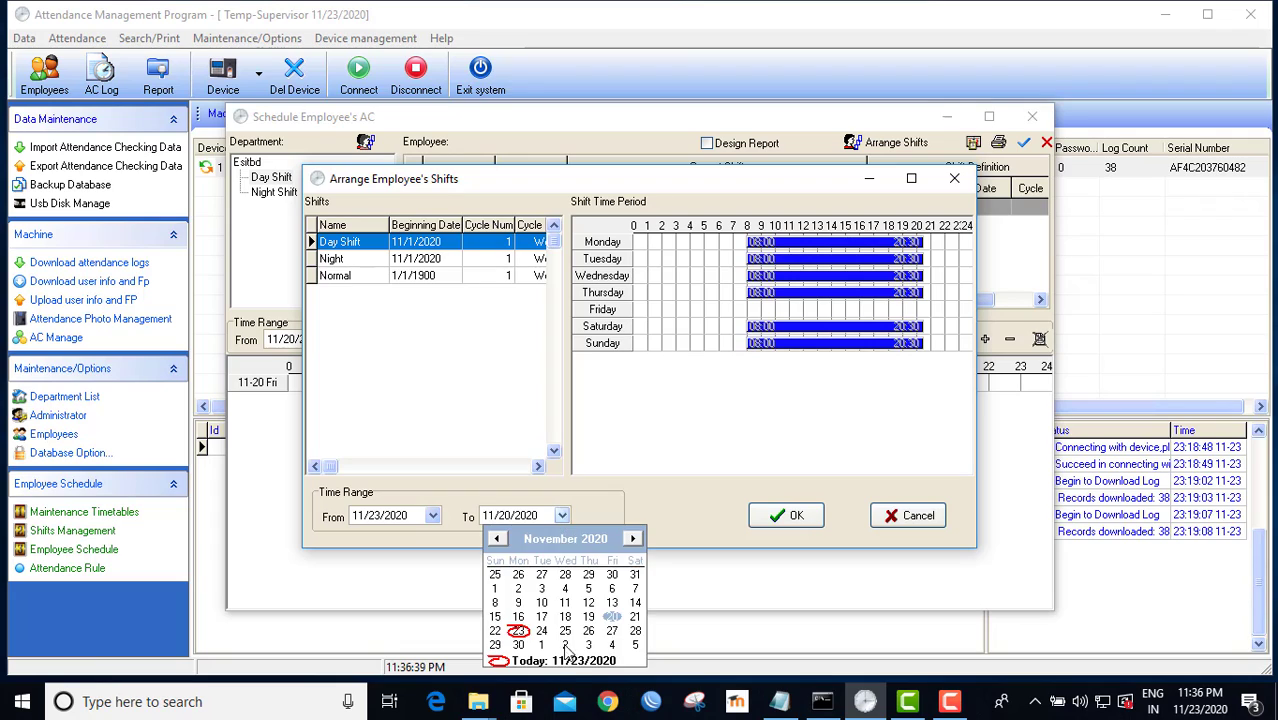
{"action": "left_click", "coordinate": [565, 662]}
{"action": "left_click", "coordinate": [530, 516]}
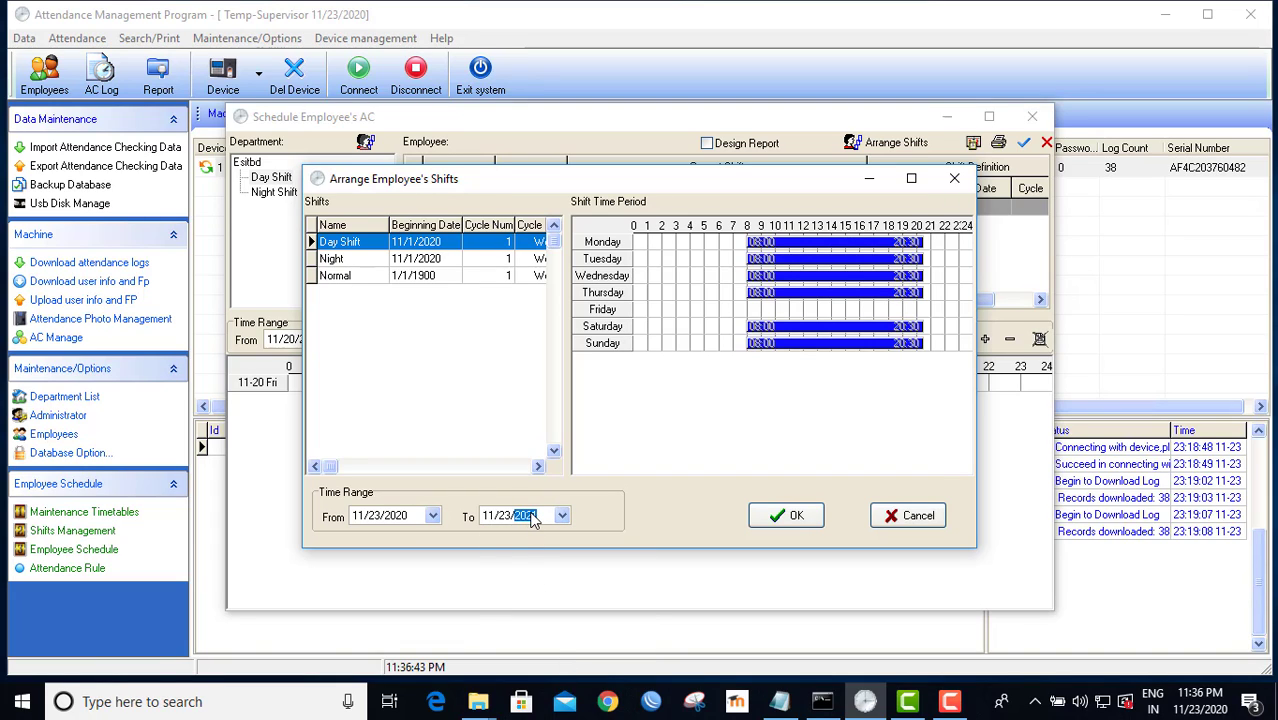
{"action": "type", "text": "2021"}
{"action": "left_click", "coordinate": [797, 514]}
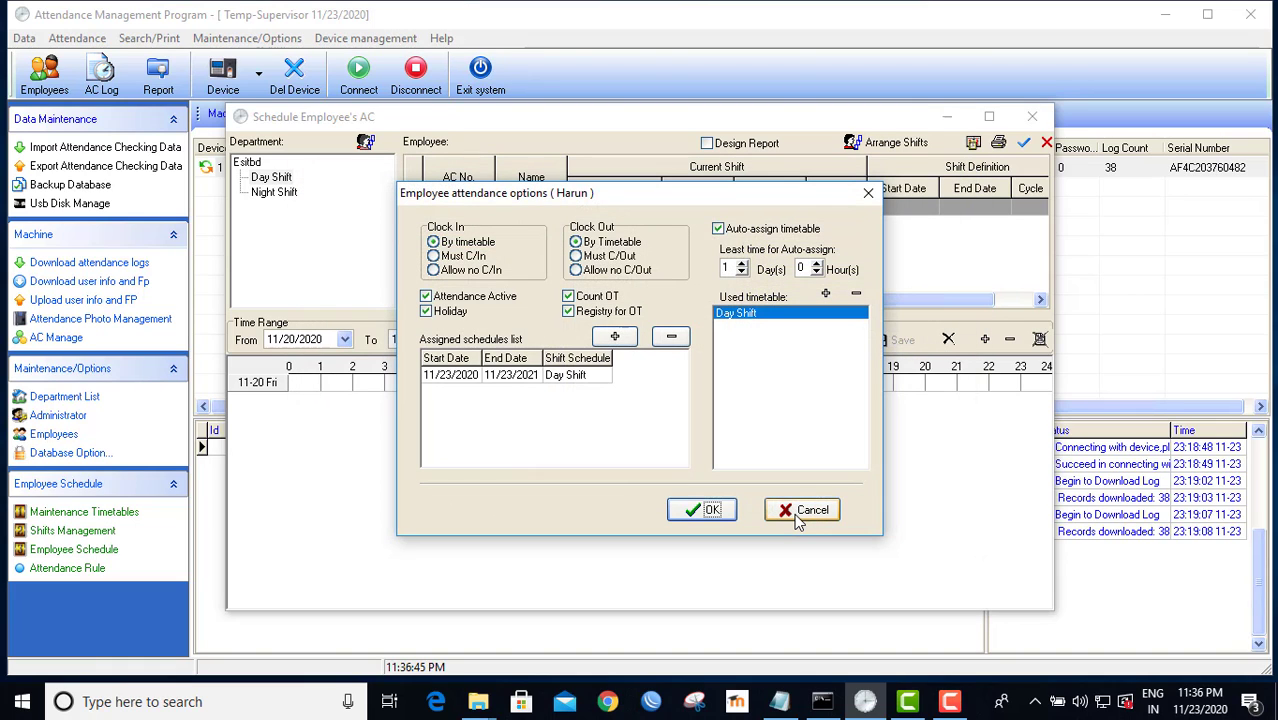
{"action": "left_click", "coordinate": [712, 510]}
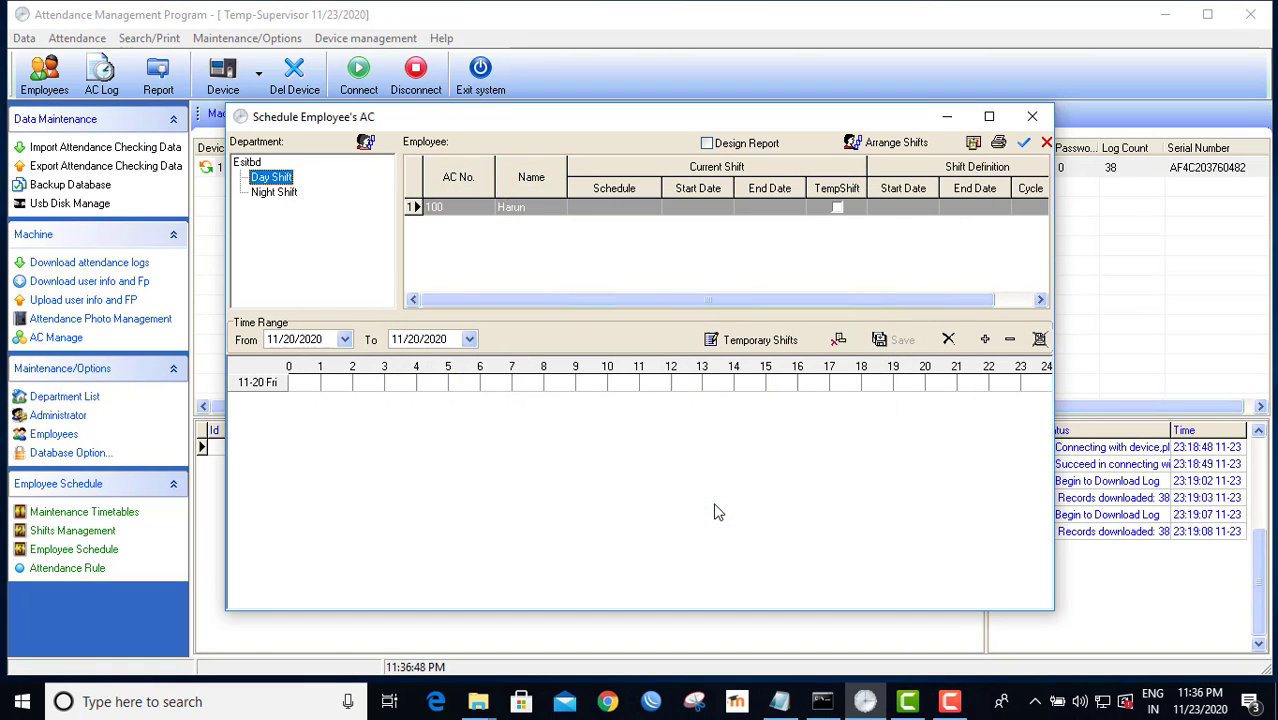
- Switch between the Night Shift and Day Shift departments to check the current shift assigned to their employees
{"action": "left_click", "coordinate": [276, 195]}
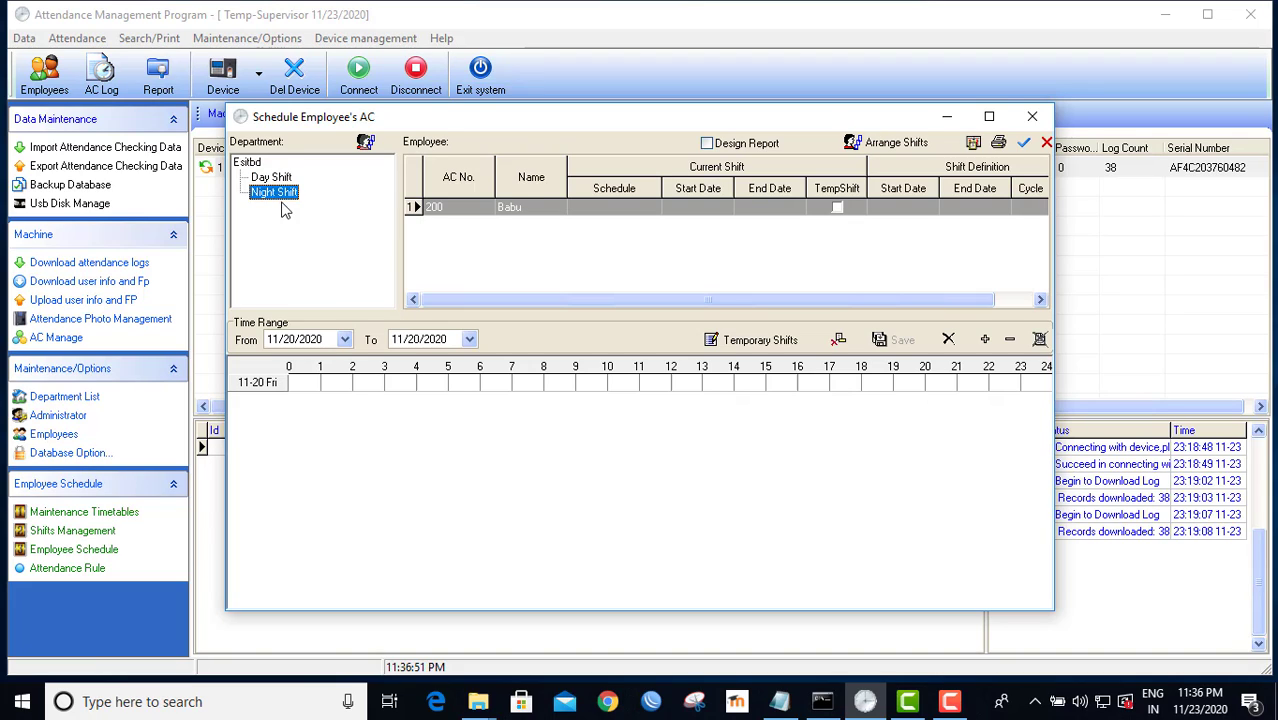
{"action": "left_click", "coordinate": [278, 178]}
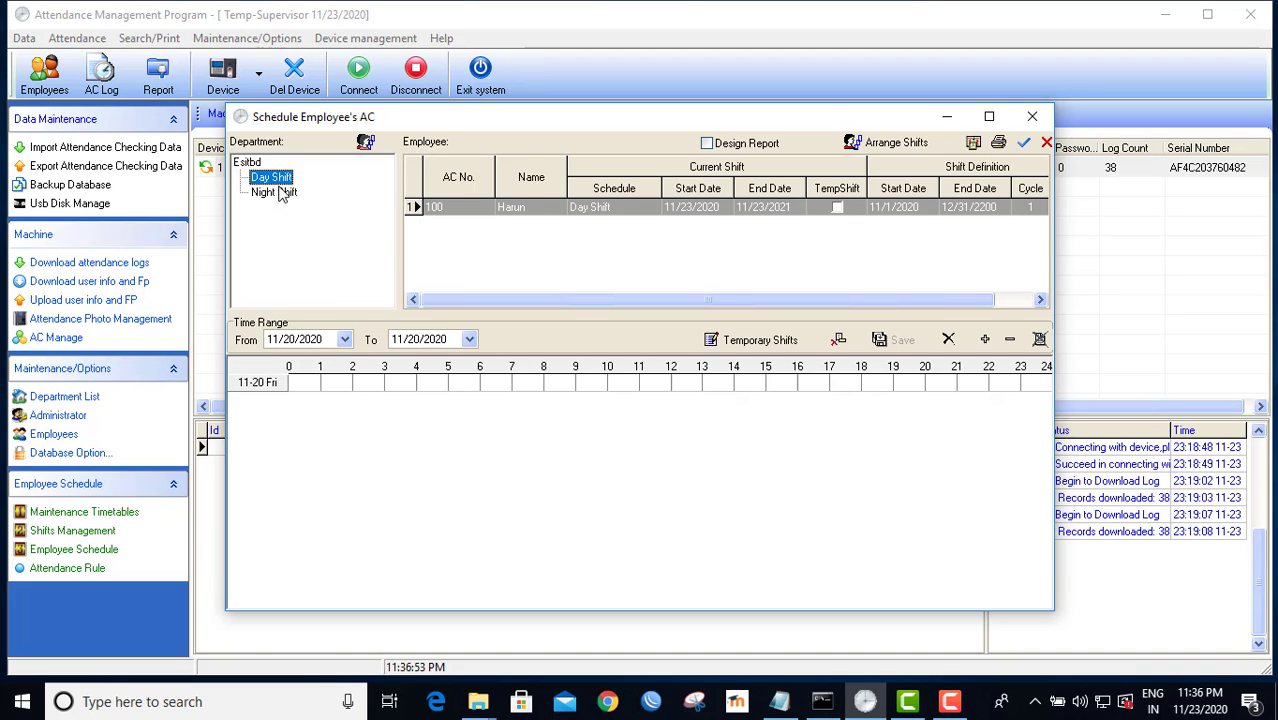
{"action": "left_click", "coordinate": [281, 196]}
{"action": "left_click", "coordinate": [282, 179]}
- Arrange a temporary shift for the Day Shift department's employee on 11/20/2020 with the Day Shift (08:00-20:30) period and save it
{"action": "left_click", "coordinate": [1024, 143]}
{"action": "left_click", "coordinate": [760, 340]}
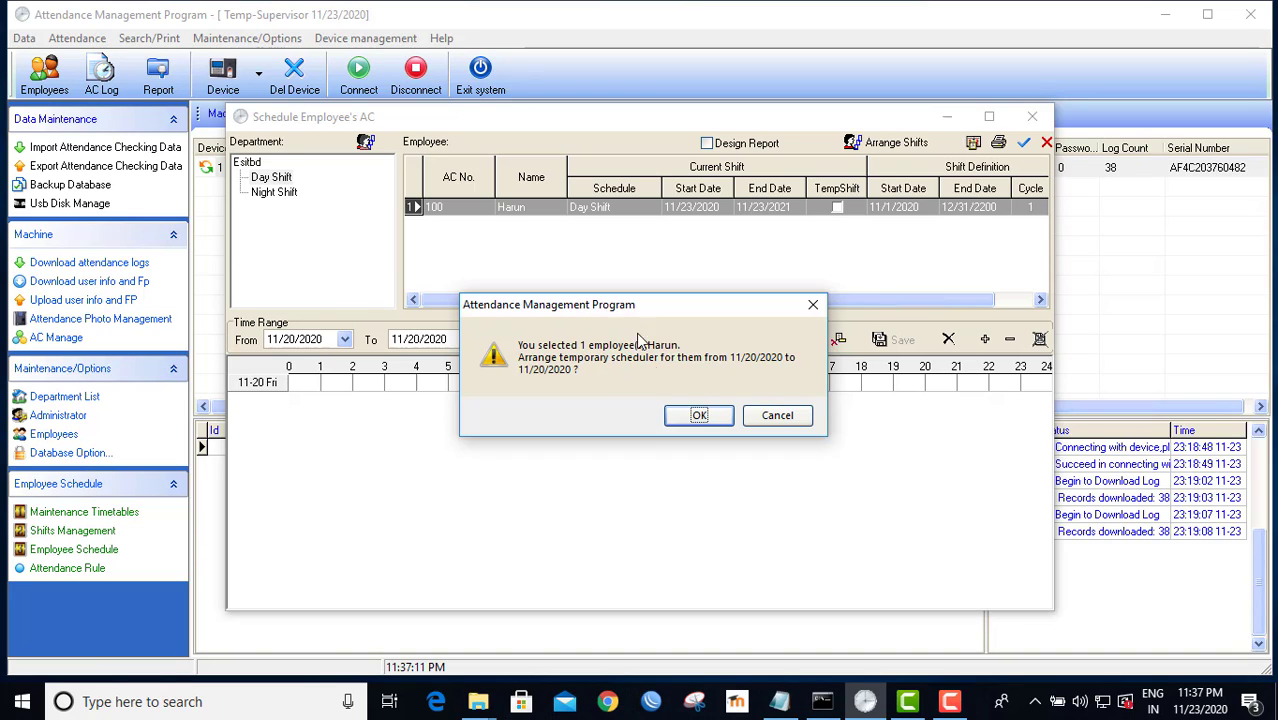
{"action": "left_click", "coordinate": [697, 418]}
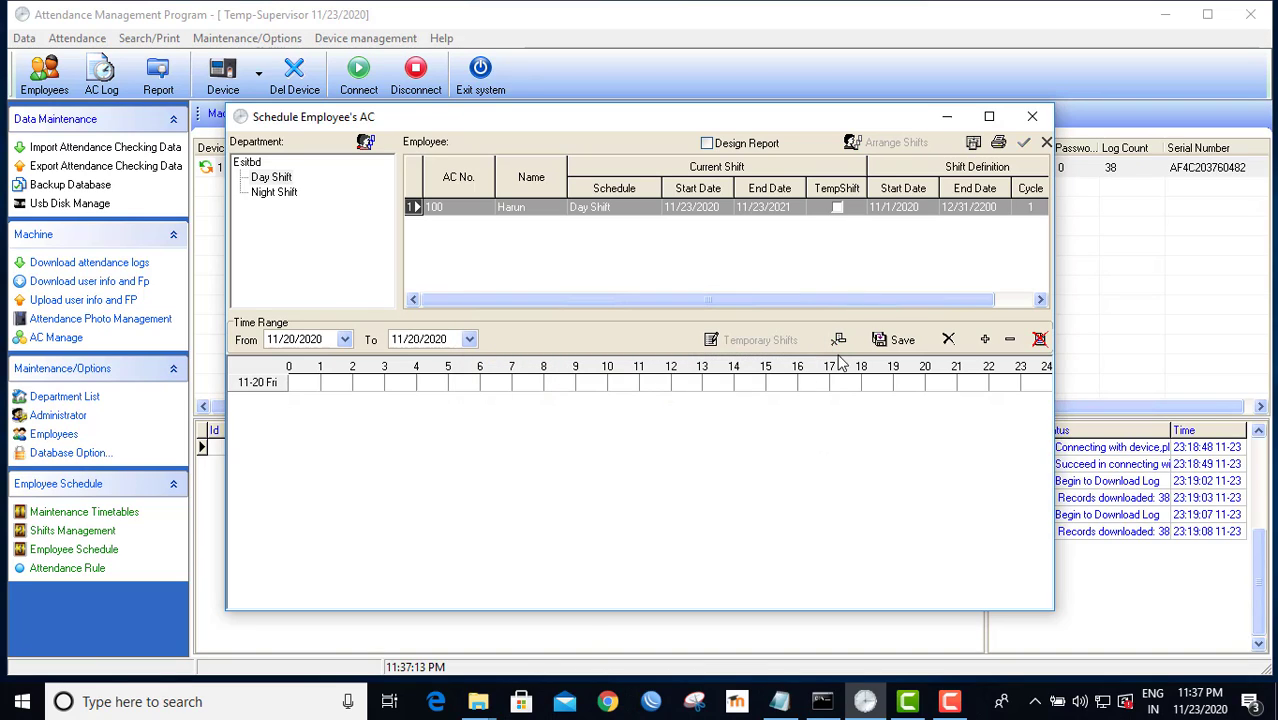
{"action": "left_click", "coordinate": [983, 340]}
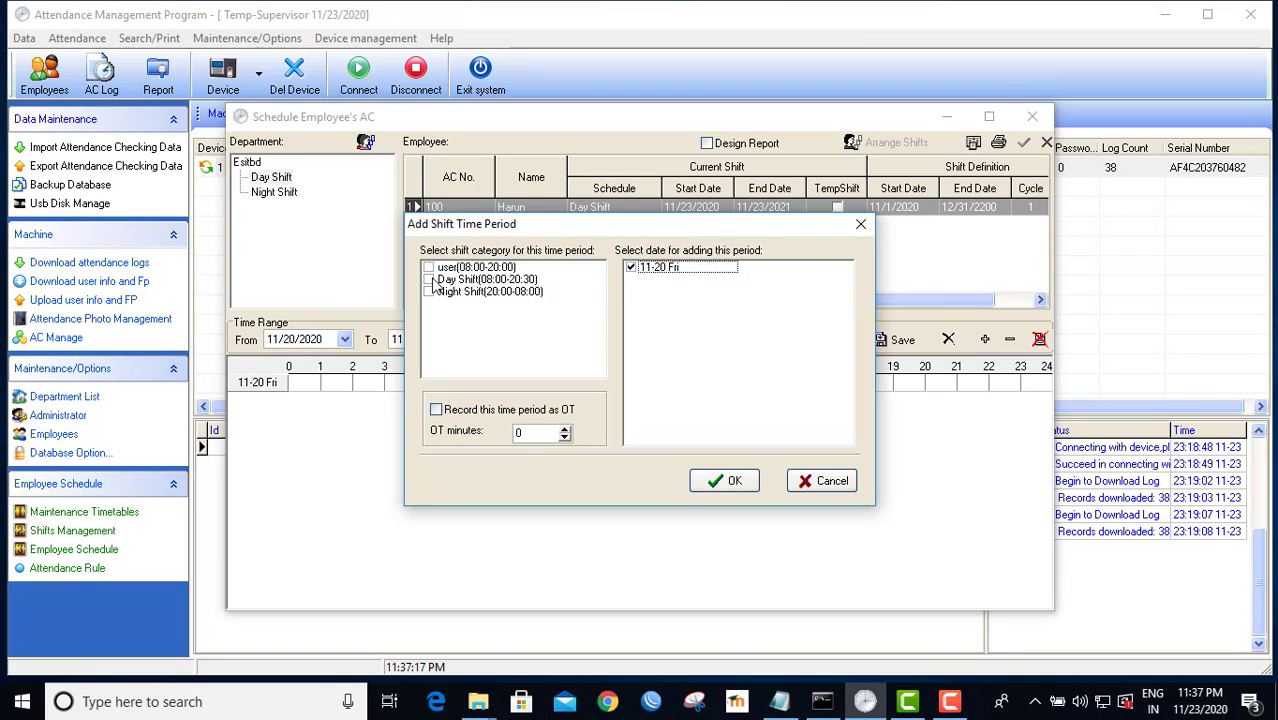
{"action": "left_click", "coordinate": [430, 280]}
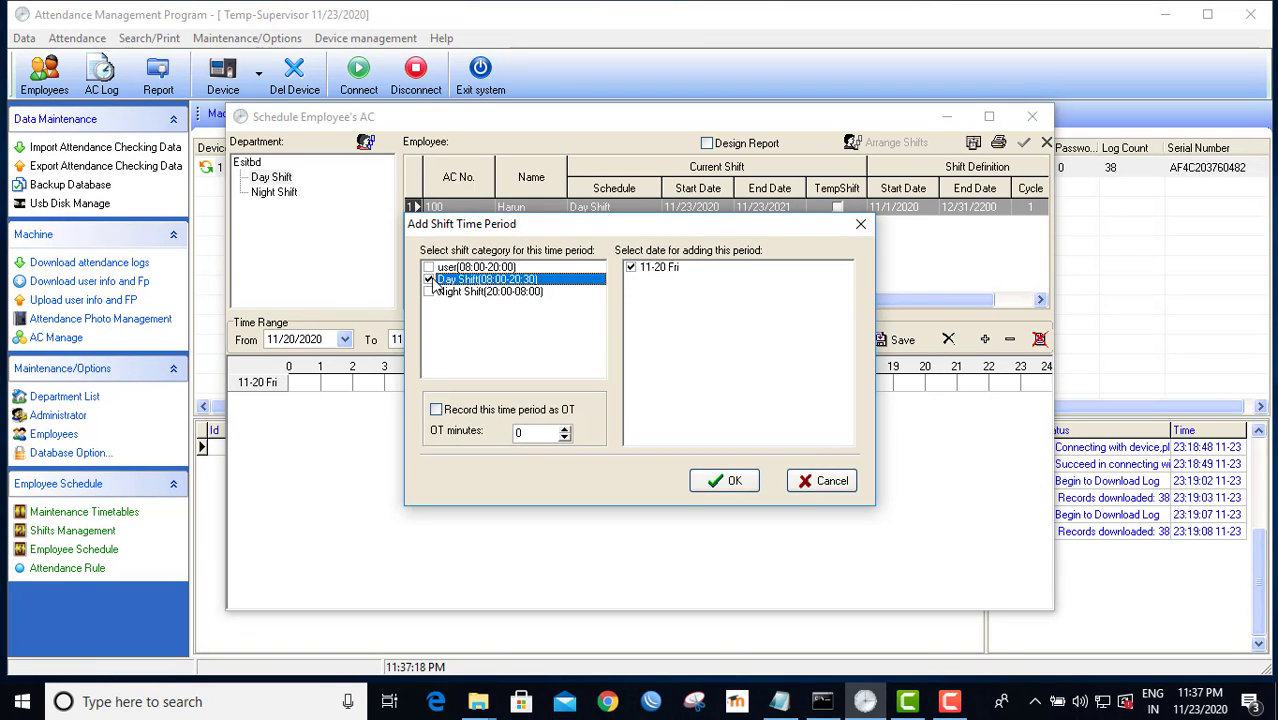
{"action": "left_click", "coordinate": [724, 481]}
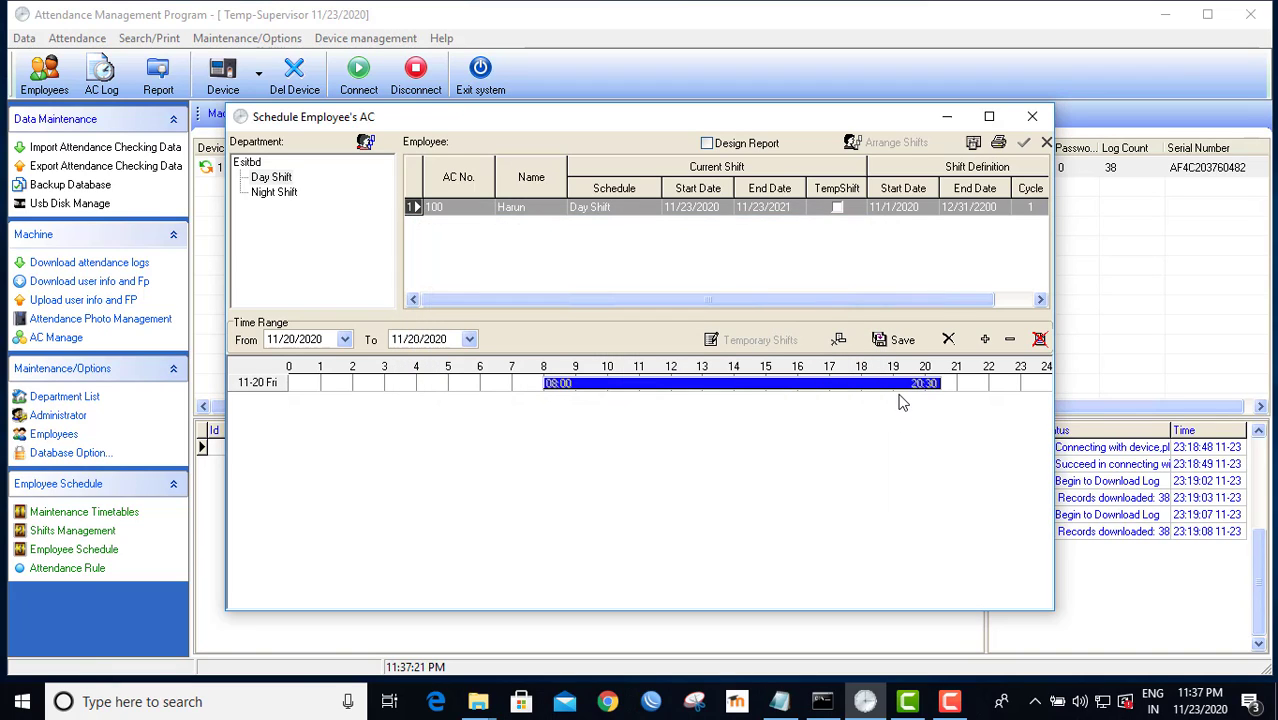
{"action": "left_click", "coordinate": [897, 341]}
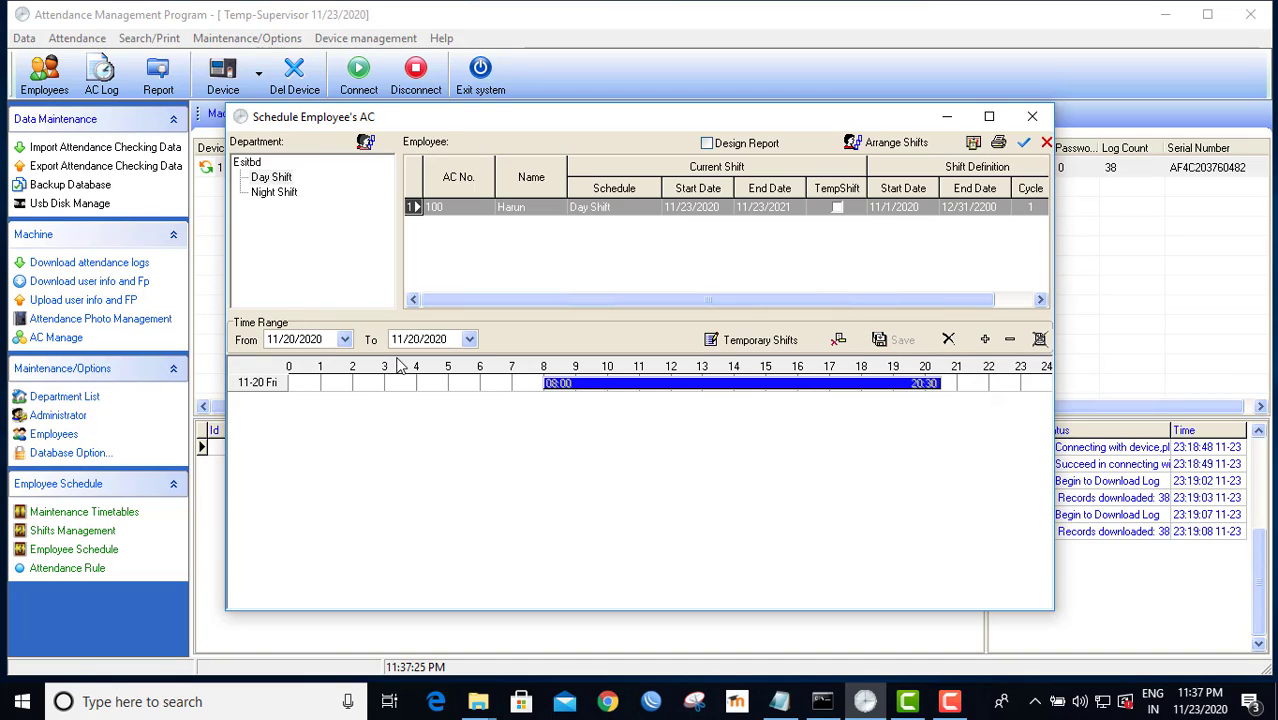
- Arrange shifts for the Night Shift department's employee and add Night Shift as the used timetable
{"action": "left_click", "coordinate": [282, 198]}
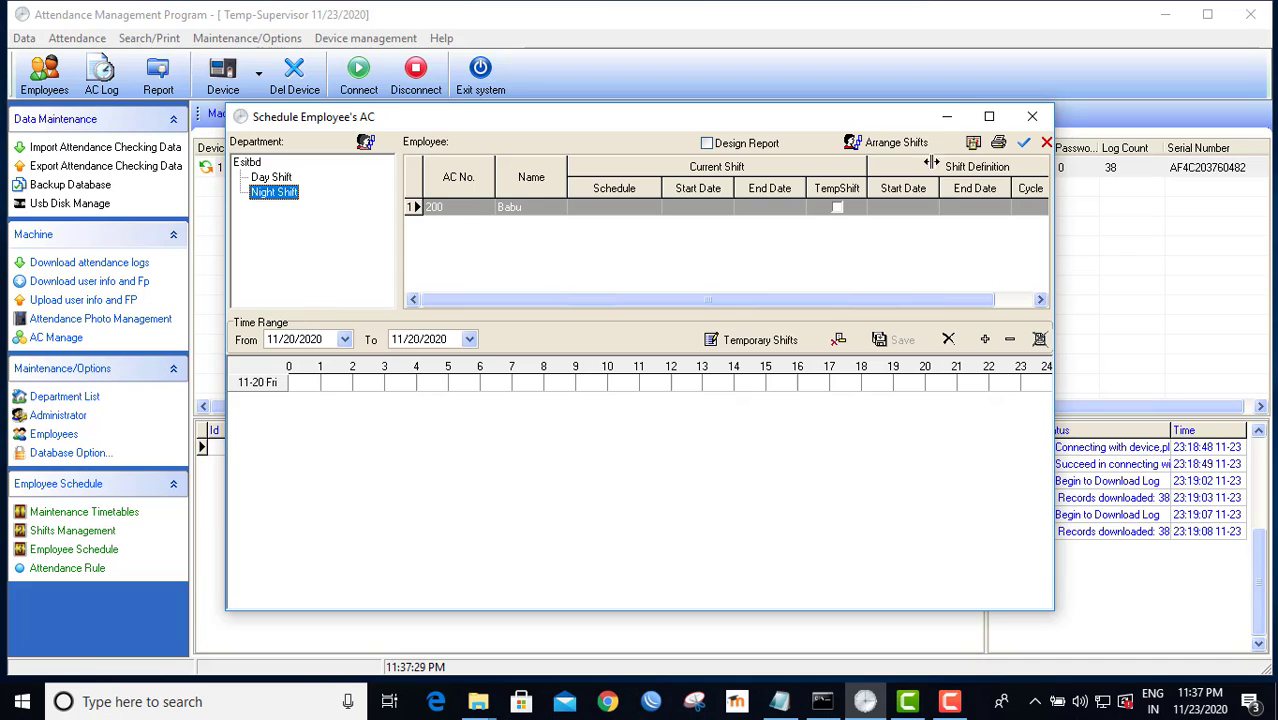
{"action": "left_click", "coordinate": [872, 150]}
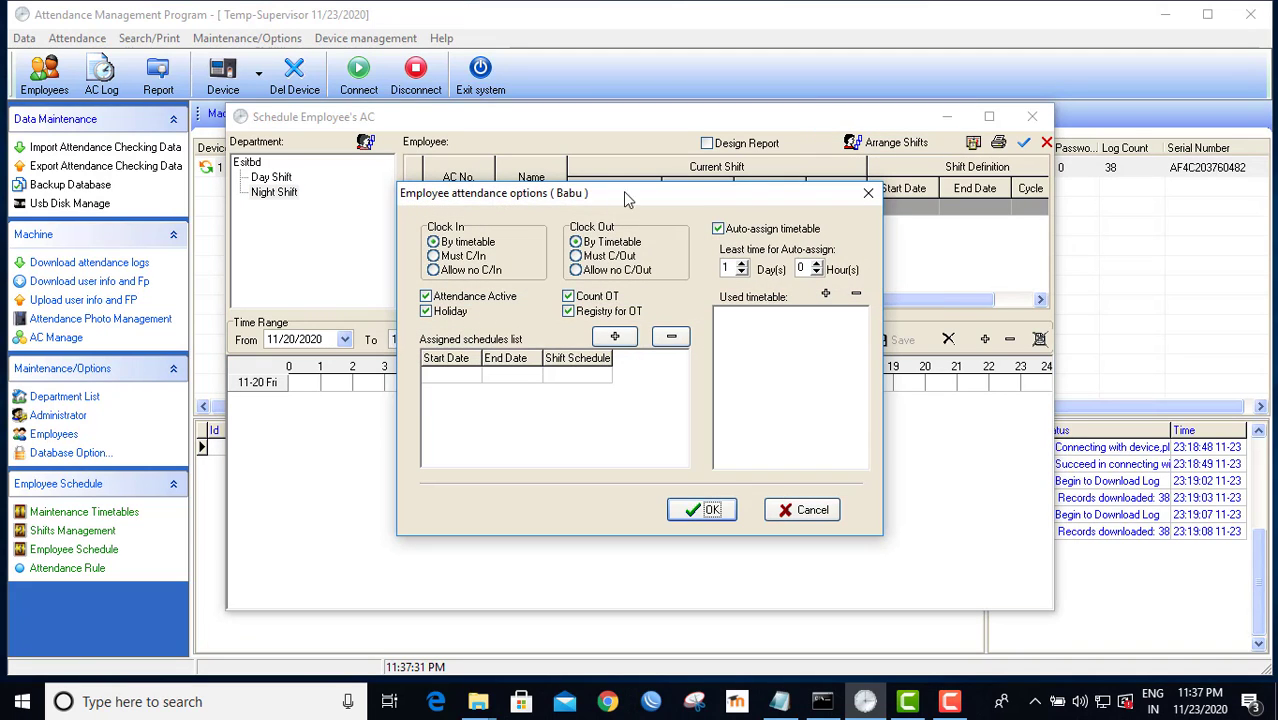
{"action": "left_click", "coordinate": [826, 296]}
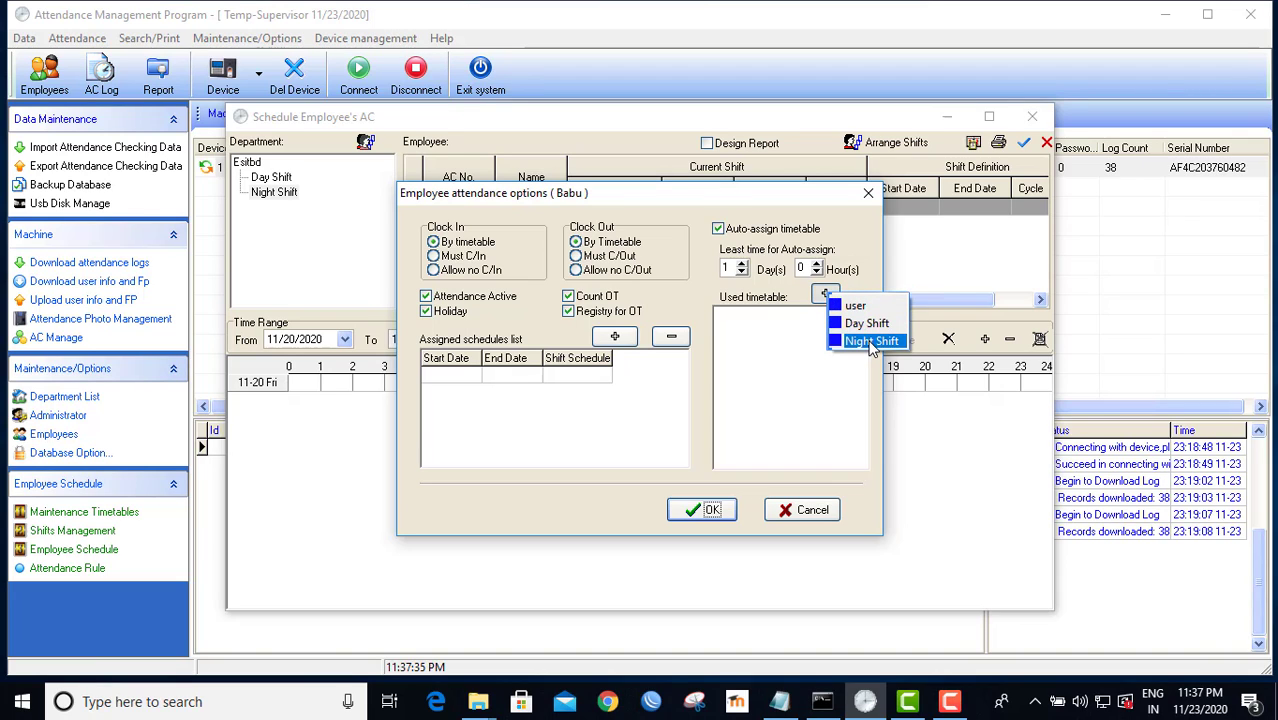
{"action": "left_click", "coordinate": [871, 341]}
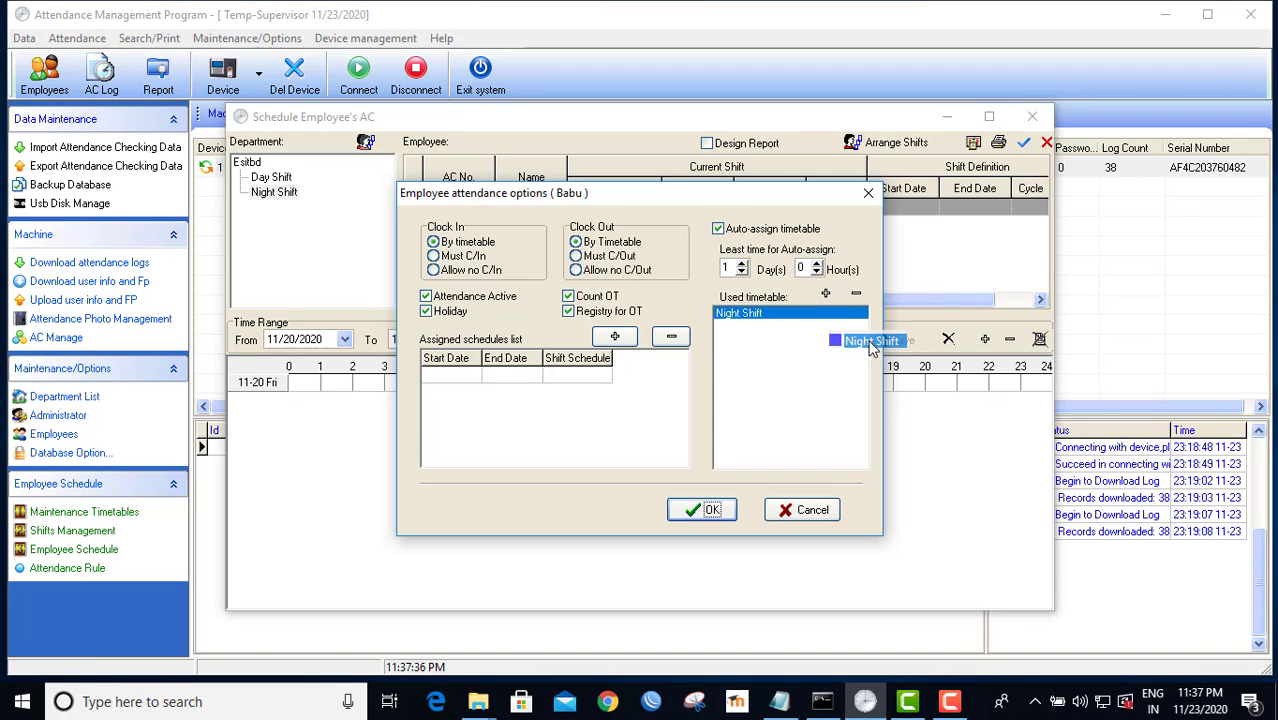
- Assign the Night schedule to this employee from 11/23/2020 to 11/23/2021 and accept the attendance options
{"action": "left_click", "coordinate": [616, 338]}
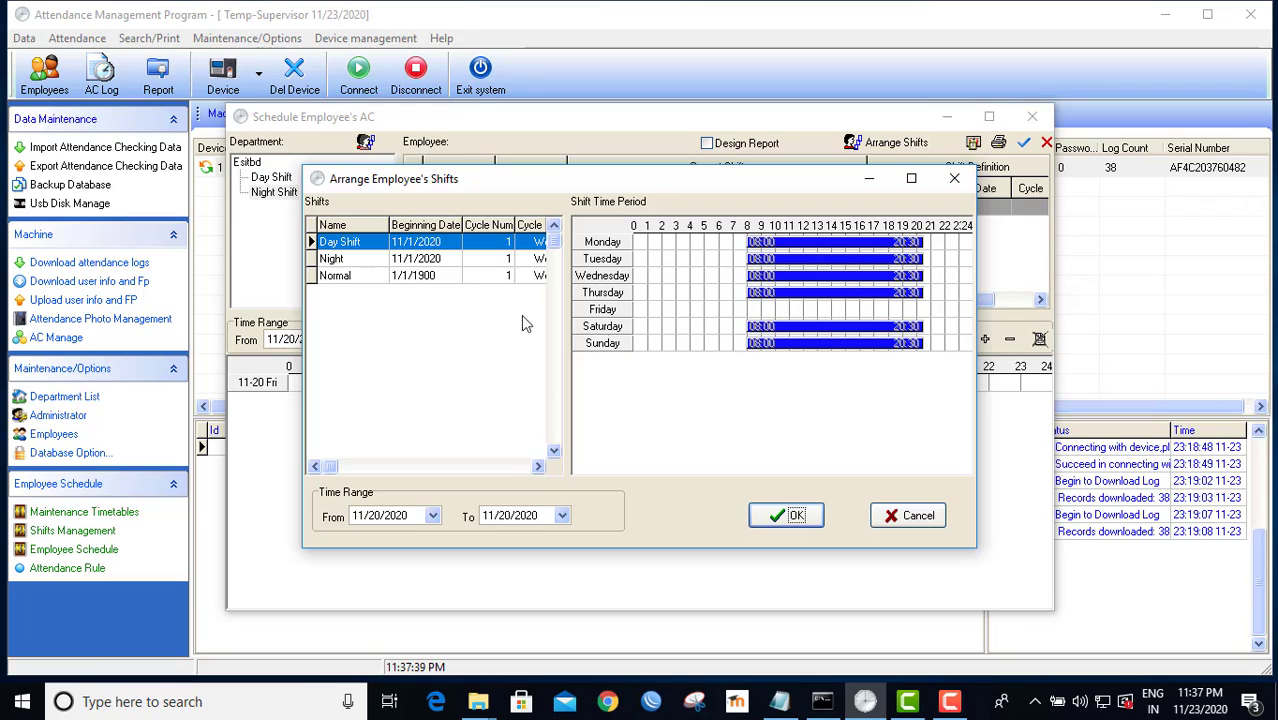
{"action": "left_click", "coordinate": [324, 263]}
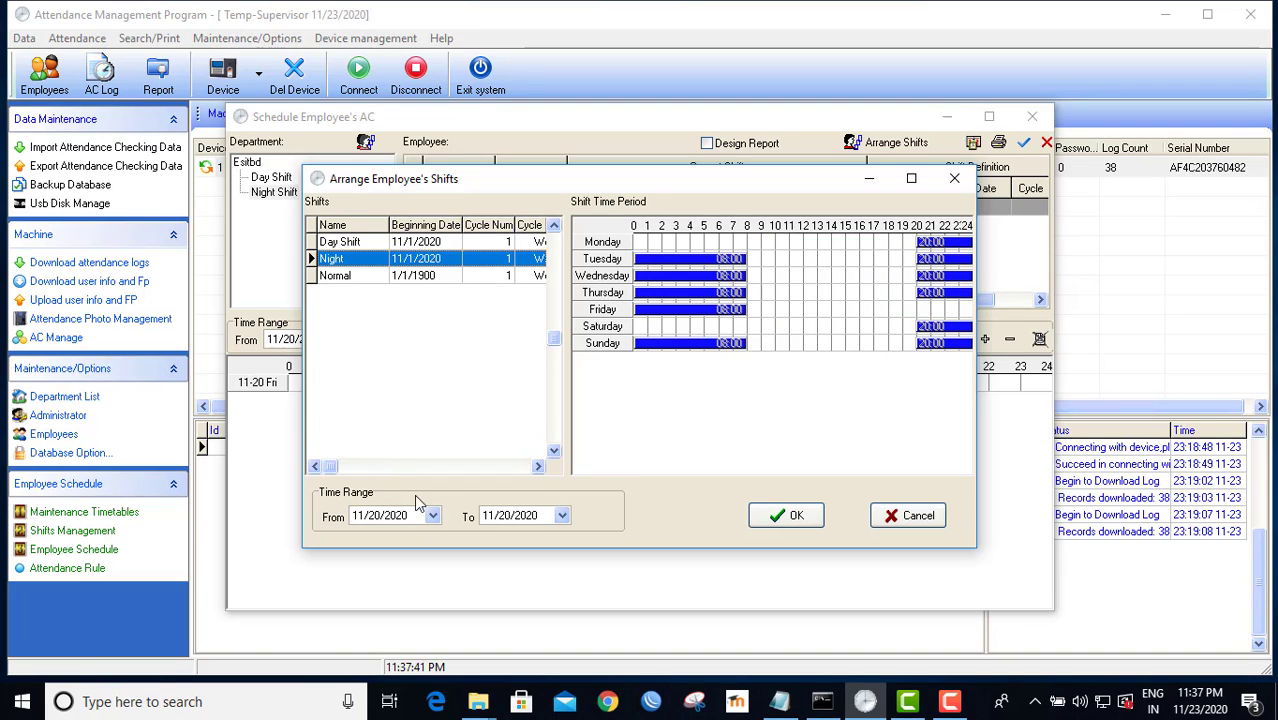
{"action": "left_click", "coordinate": [433, 515]}
{"action": "left_click", "coordinate": [440, 662]}
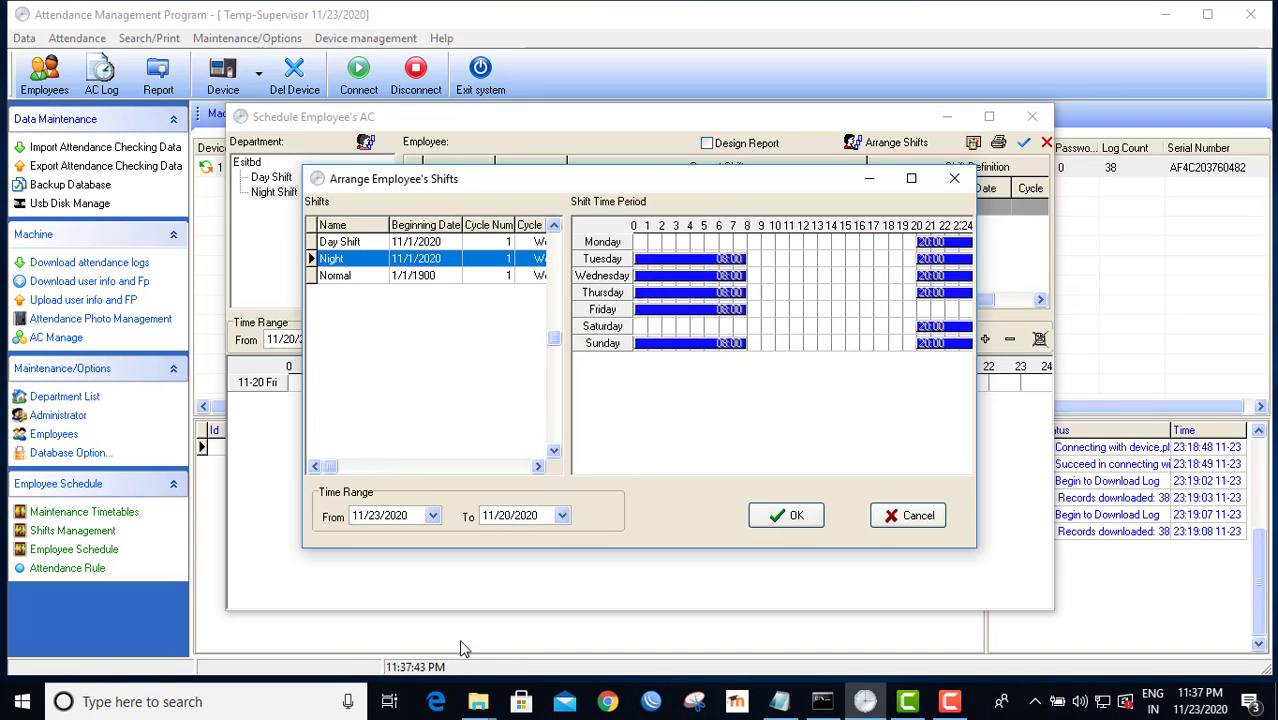
{"action": "left_click", "coordinate": [562, 515]}
{"action": "left_click", "coordinate": [578, 662]}
{"action": "left_click", "coordinate": [533, 522]}
{"action": "type", "text": "2021"}
{"action": "left_click", "coordinate": [800, 515]}
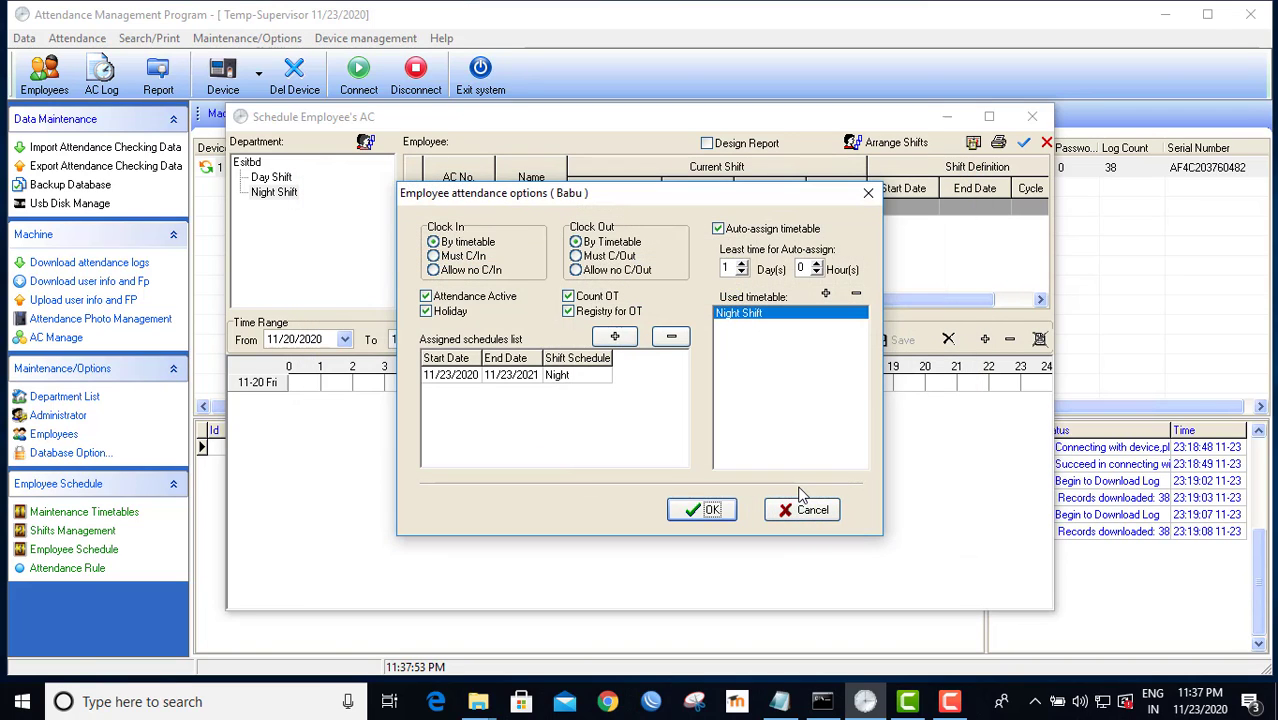
{"action": "left_click", "coordinate": [714, 512]}
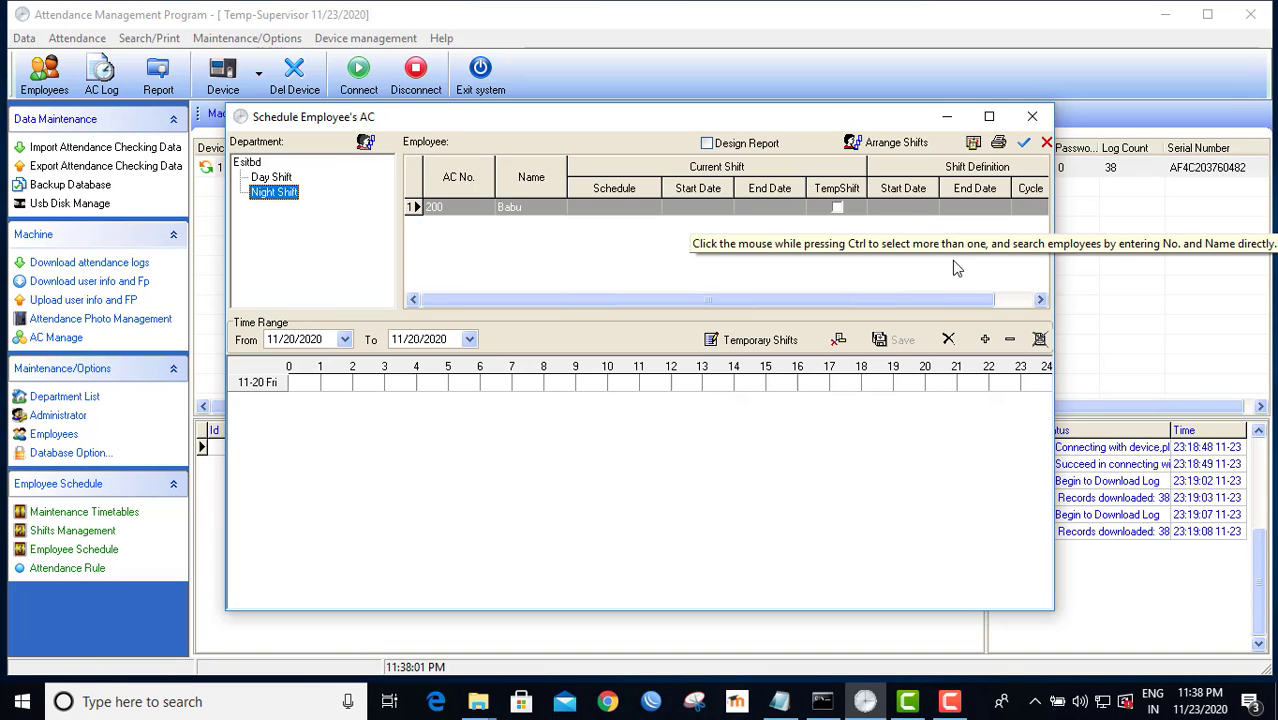
- Arrange a temporary shift for the Night Shift employee on 11/20/2020 with the Night Shift (20:00-08:00) period, save it, and close the employee schedule
{"action": "left_click", "coordinate": [760, 340]}
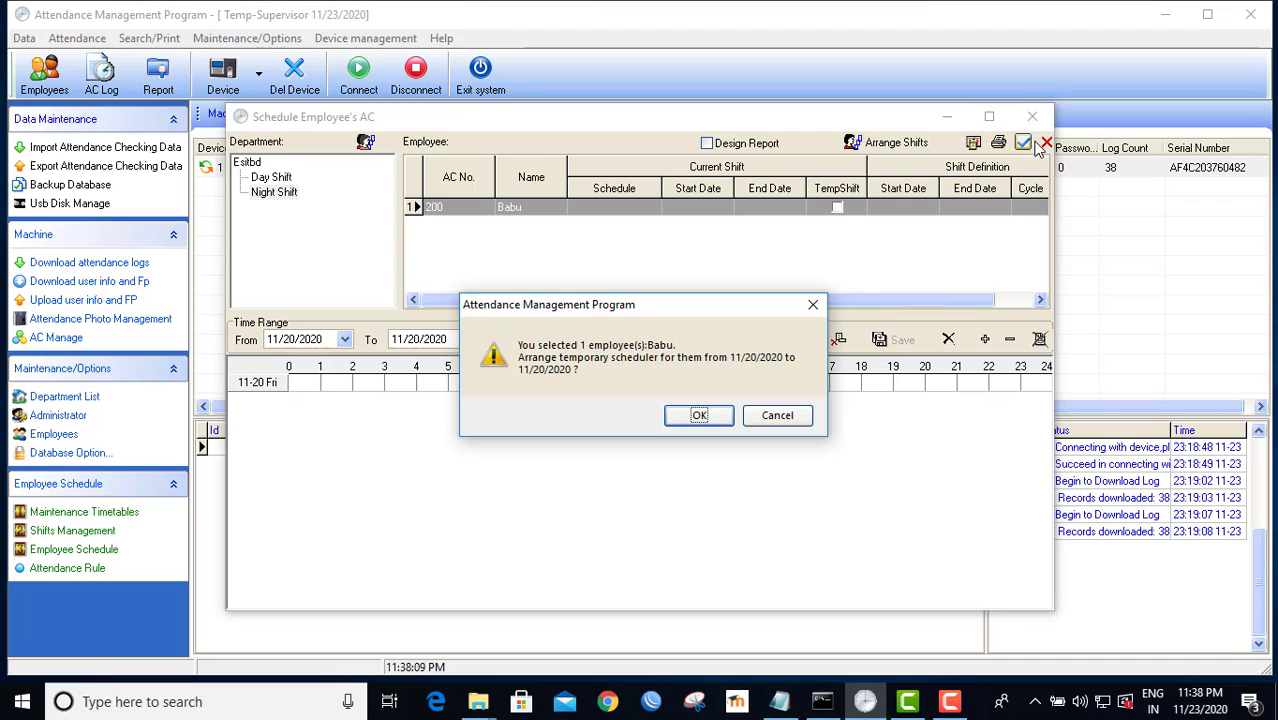
{"action": "left_click", "coordinate": [705, 418]}
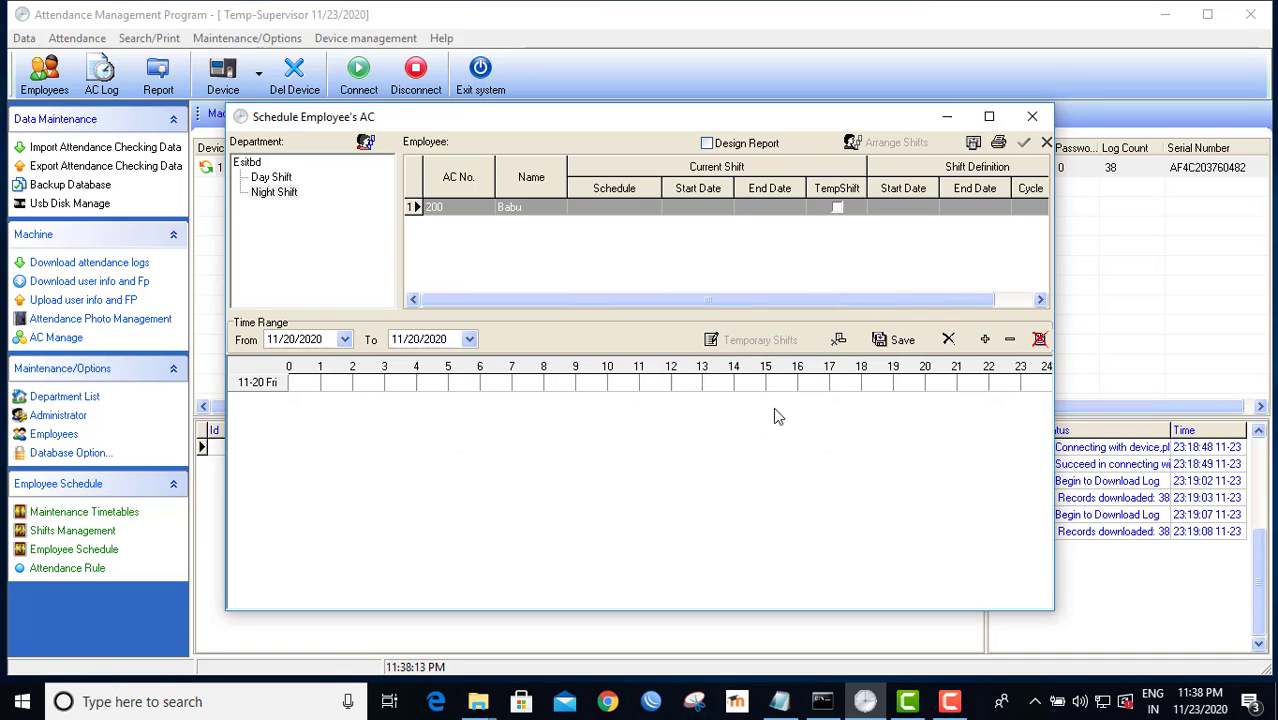
{"action": "left_click", "coordinate": [983, 341]}
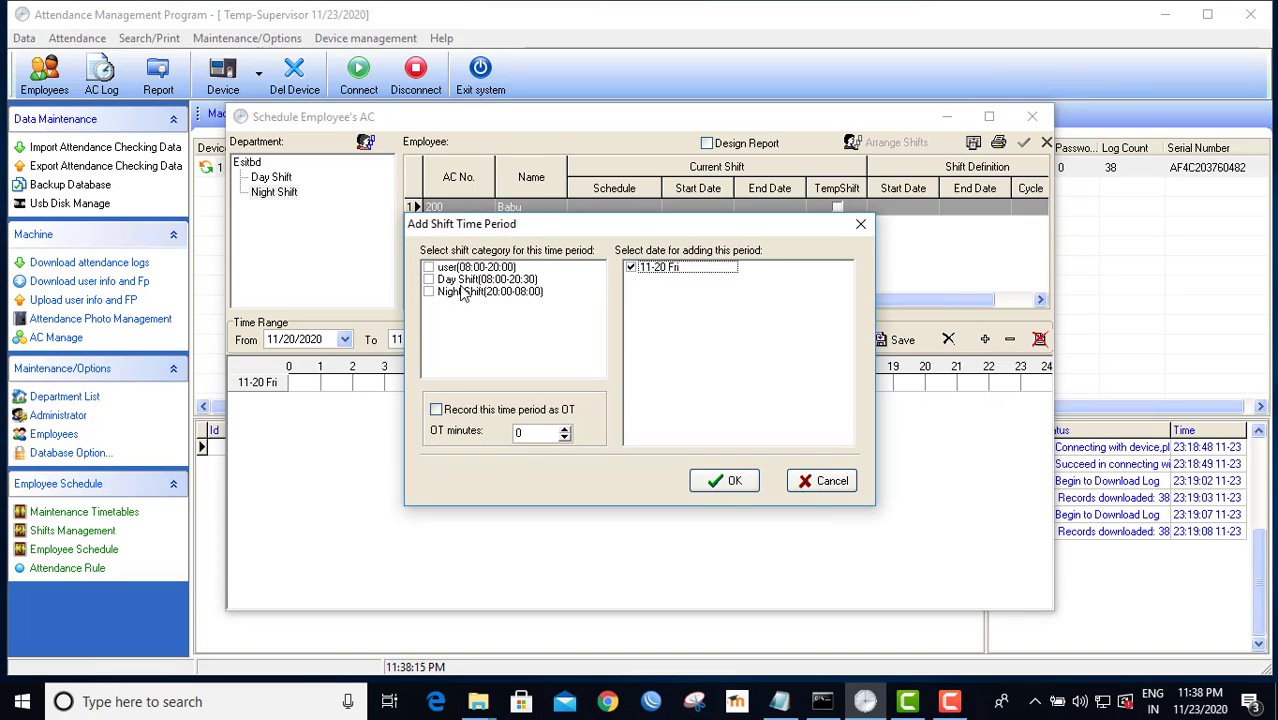
{"action": "left_click", "coordinate": [429, 292]}
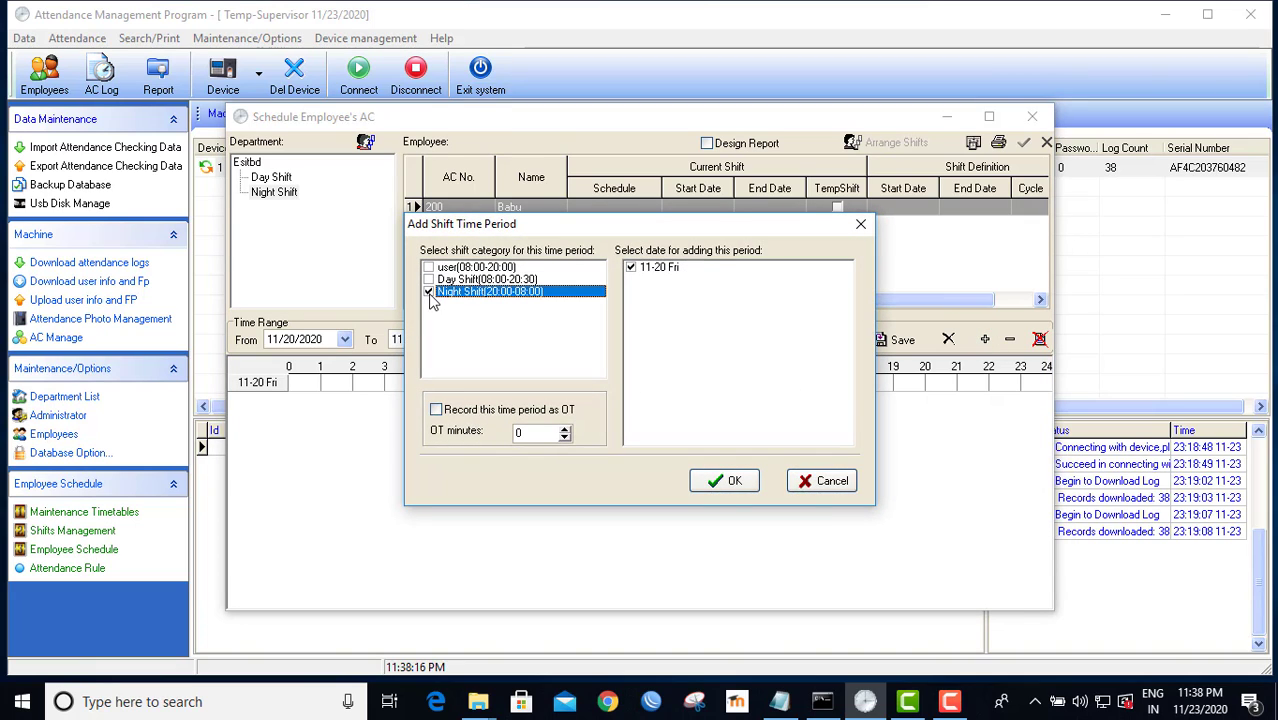
{"action": "left_click", "coordinate": [729, 479]}
{"action": "left_click", "coordinate": [905, 341]}
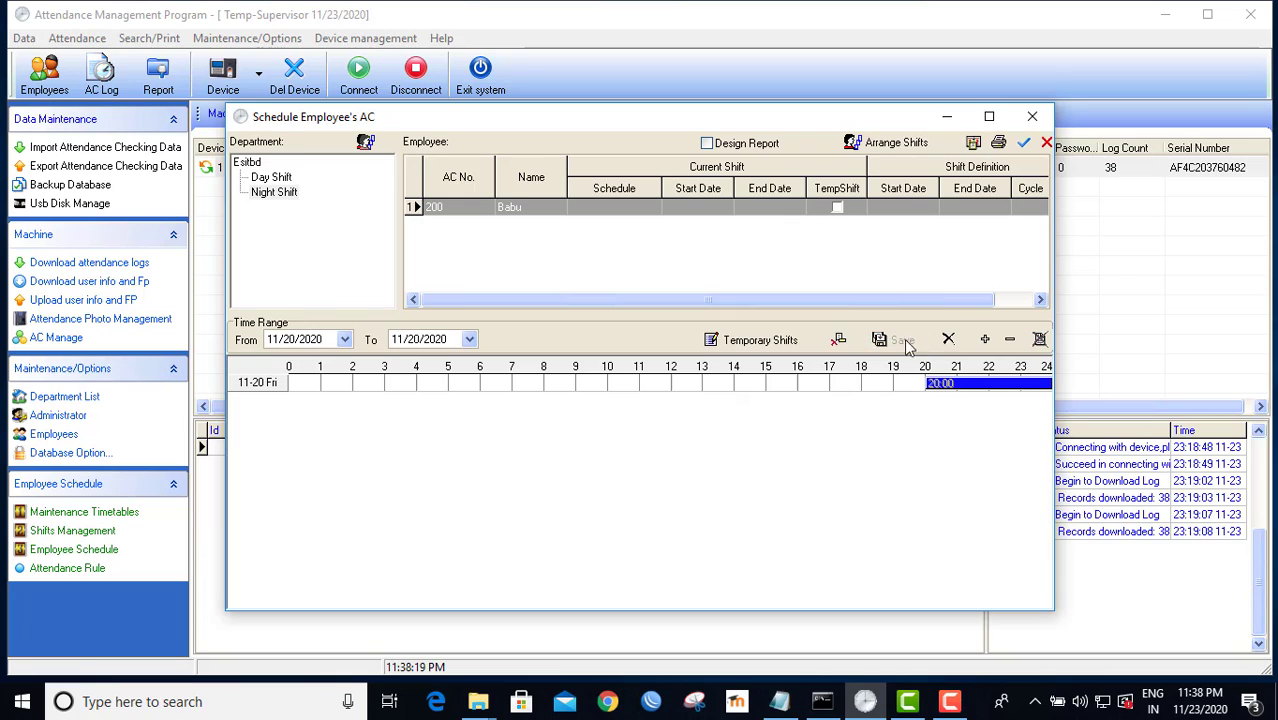
{"action": "left_click", "coordinate": [273, 193]}
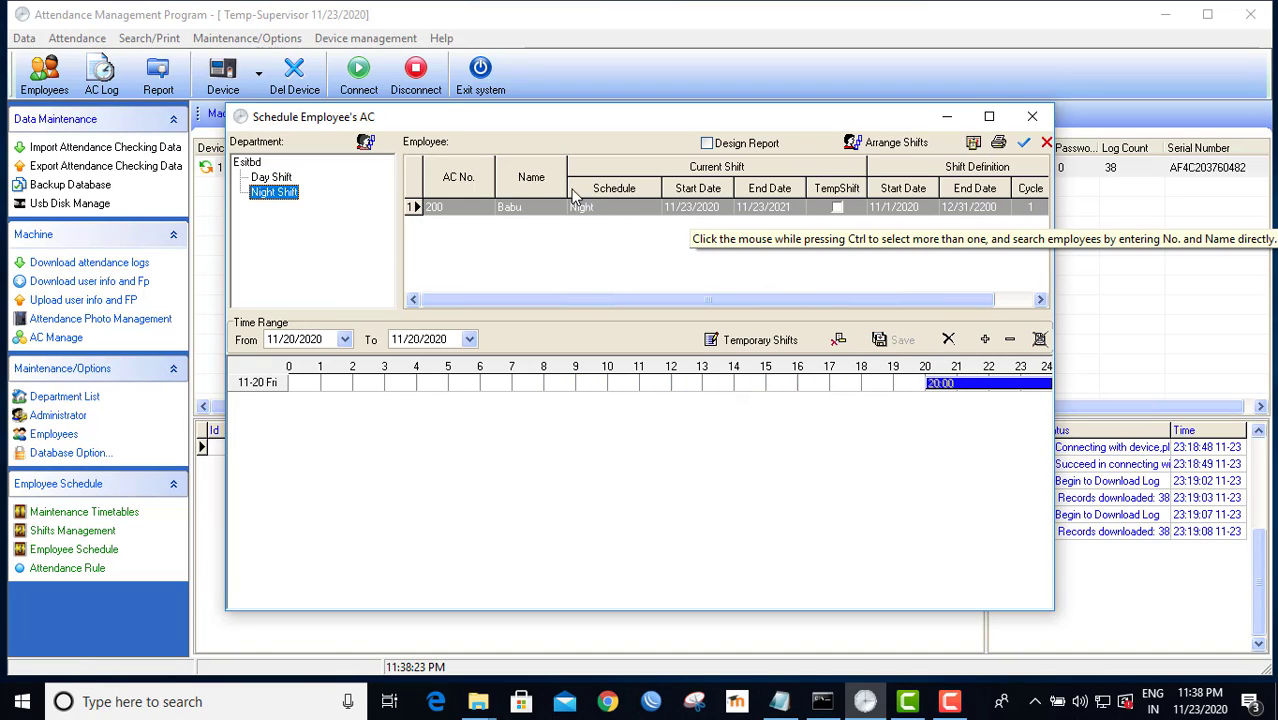
{"action": "left_click", "coordinate": [1032, 118]}
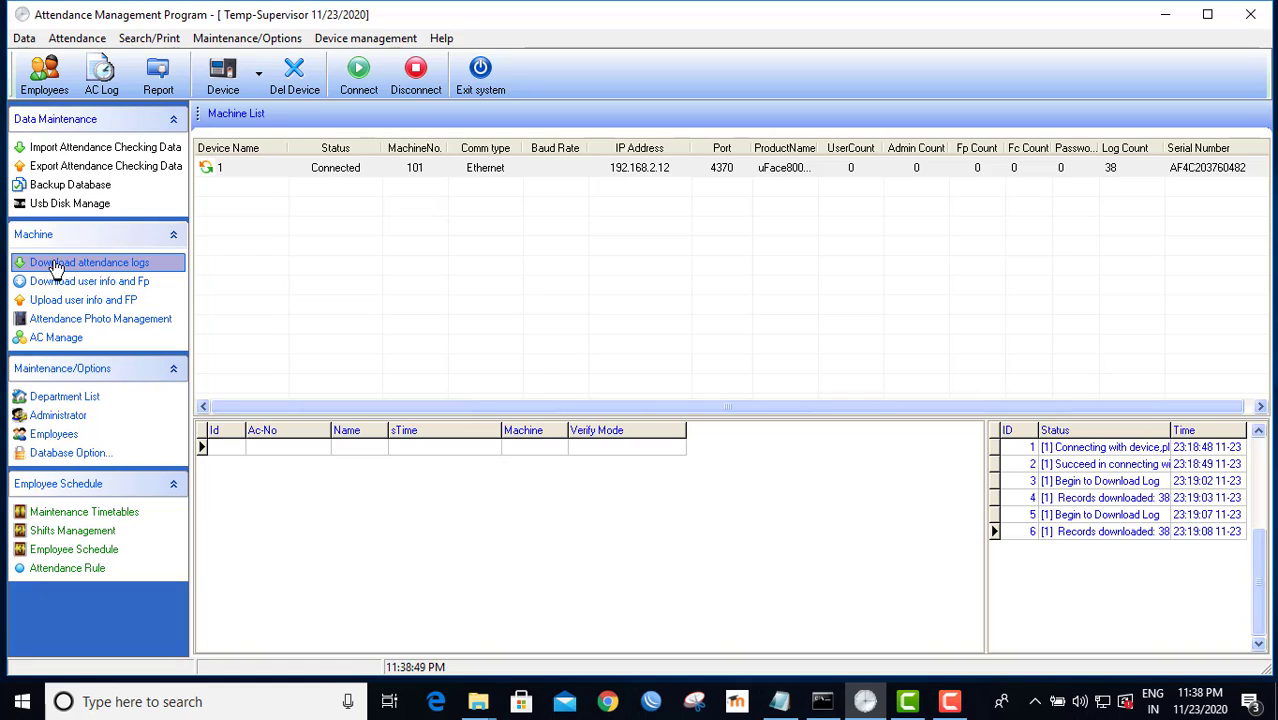
- Check the employee records of the Day Shift and Night Shift departments in the employee list
{"action": "left_click", "coordinate": [88, 434]}
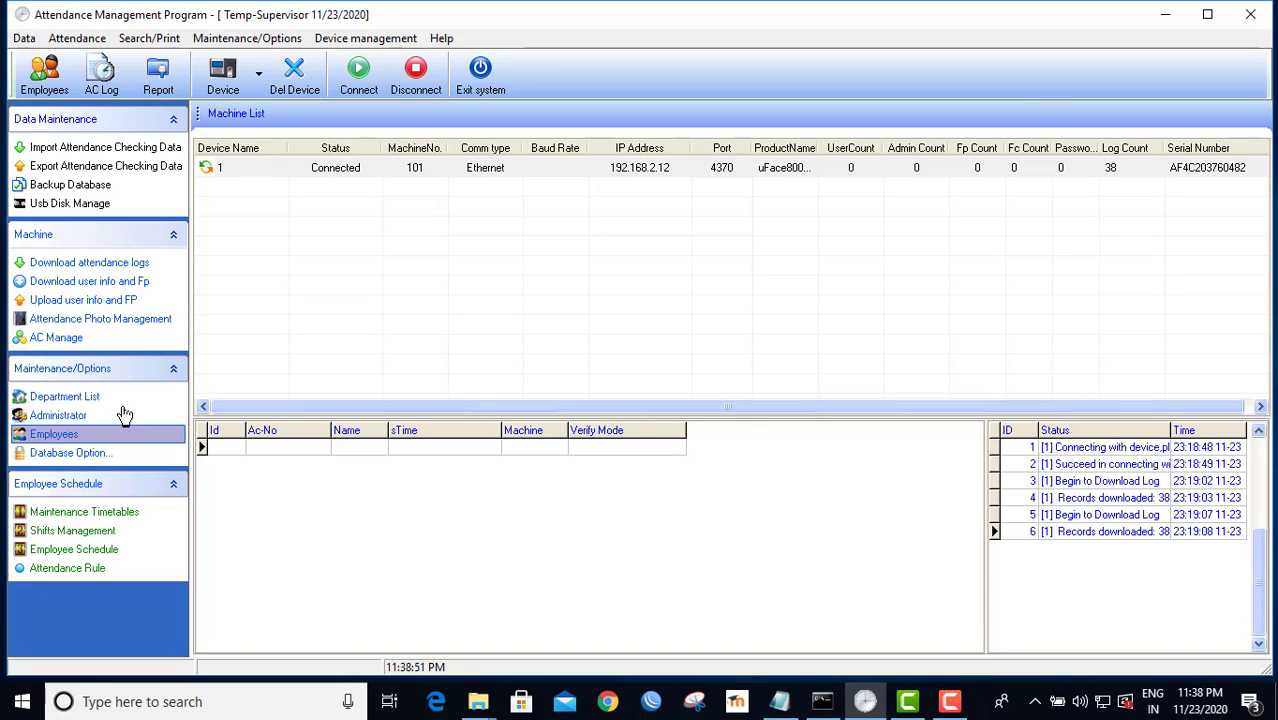
{"action": "left_click", "coordinate": [290, 207]}
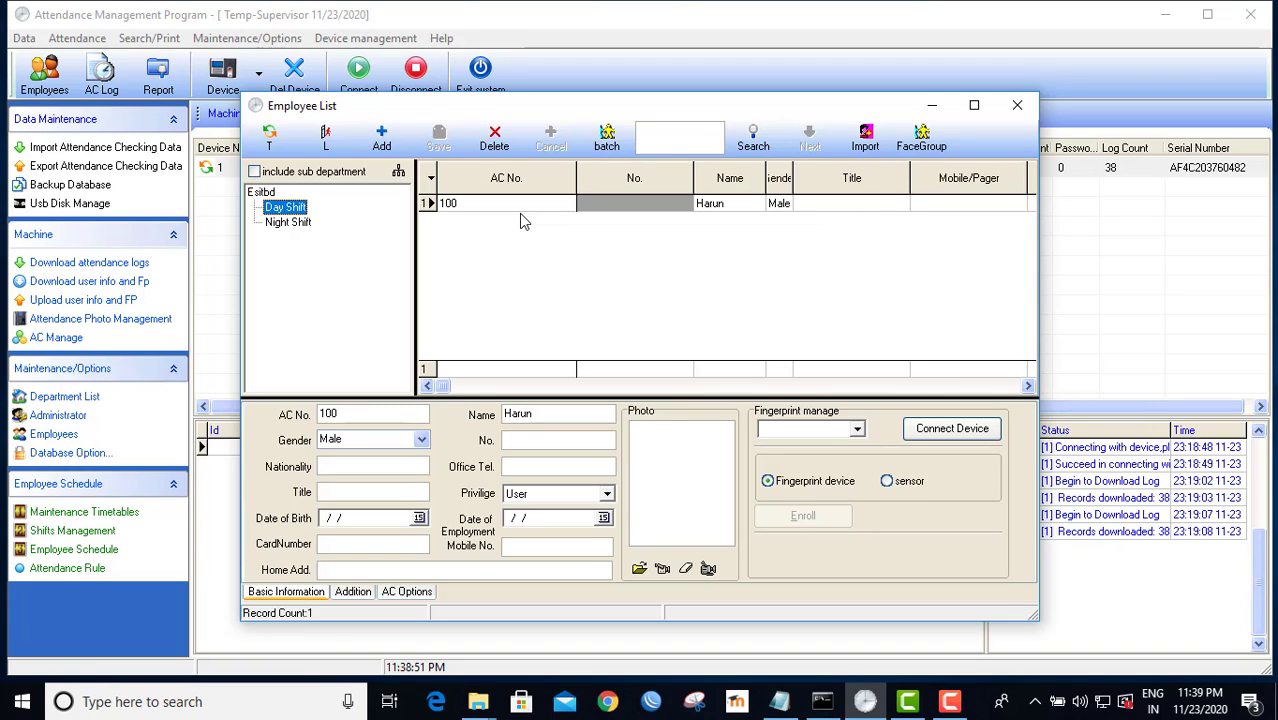
{"action": "left_click", "coordinate": [285, 224]}
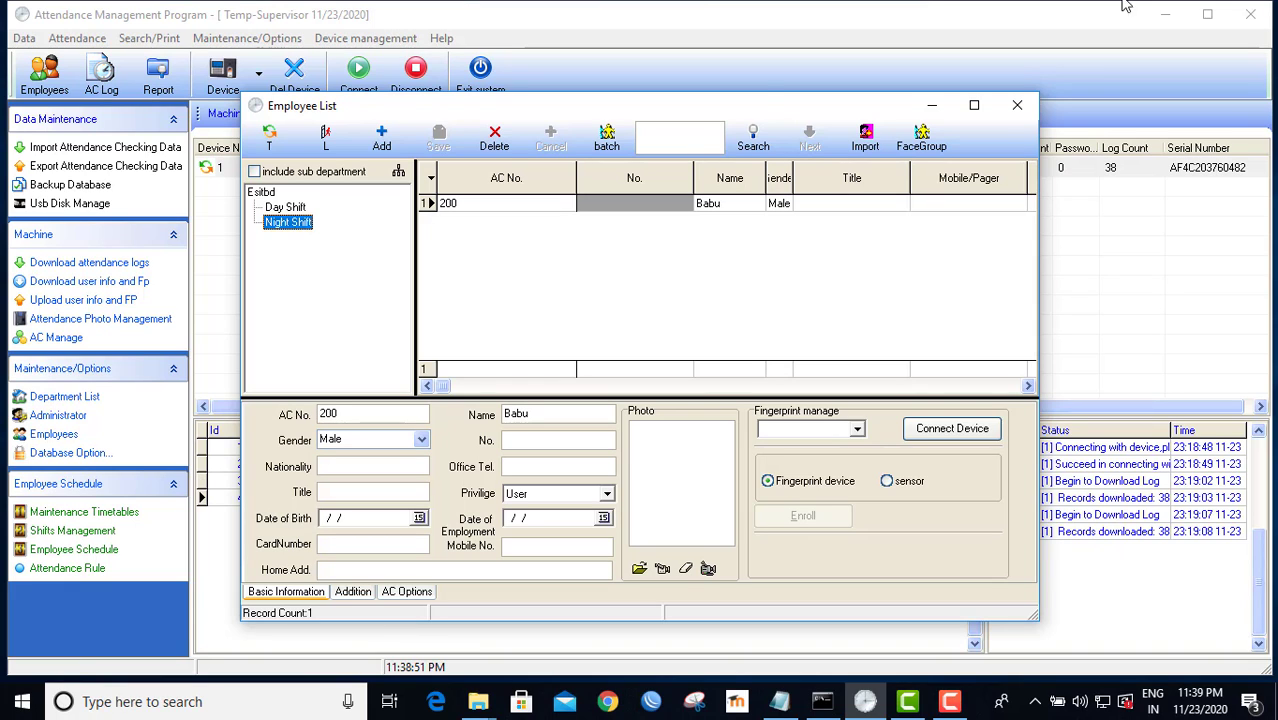
{"action": "left_click", "coordinate": [1012, 113]}
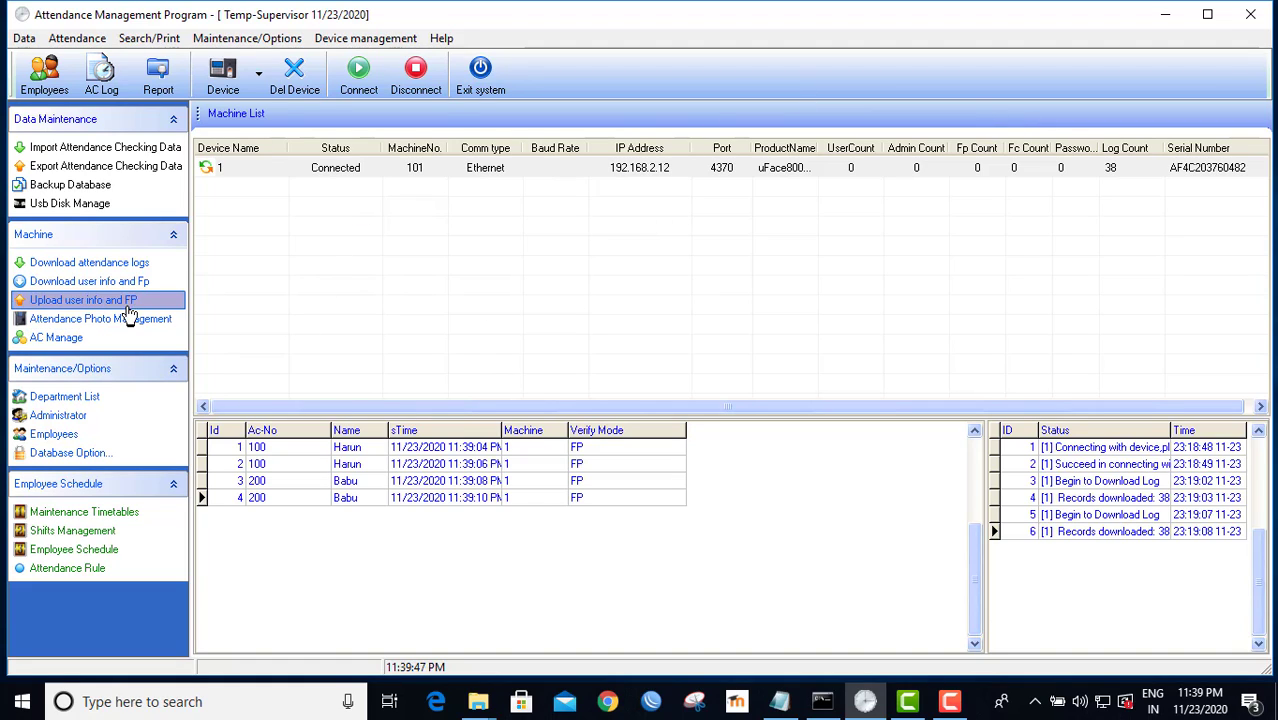
- Download the attendance logs from the device and select the Day Shift department's employee for the attendance report
{"action": "left_click", "coordinate": [98, 268]}
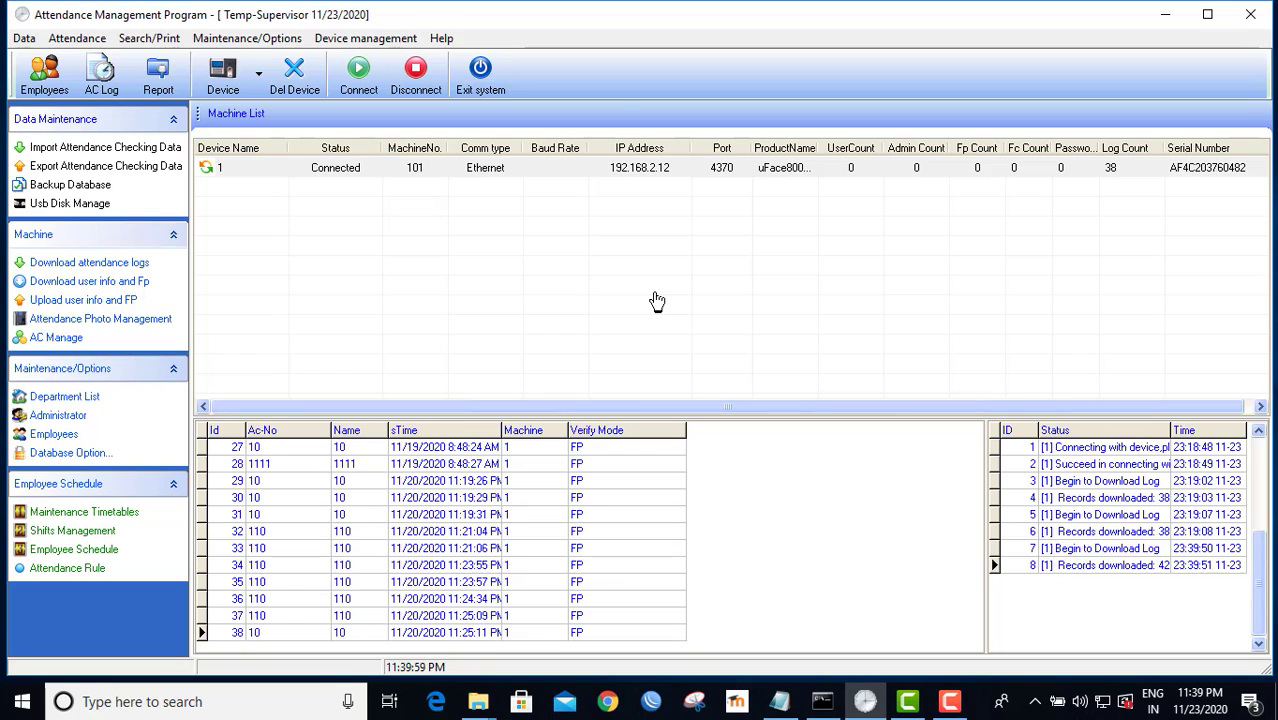
{"action": "left_click", "coordinate": [162, 74]}
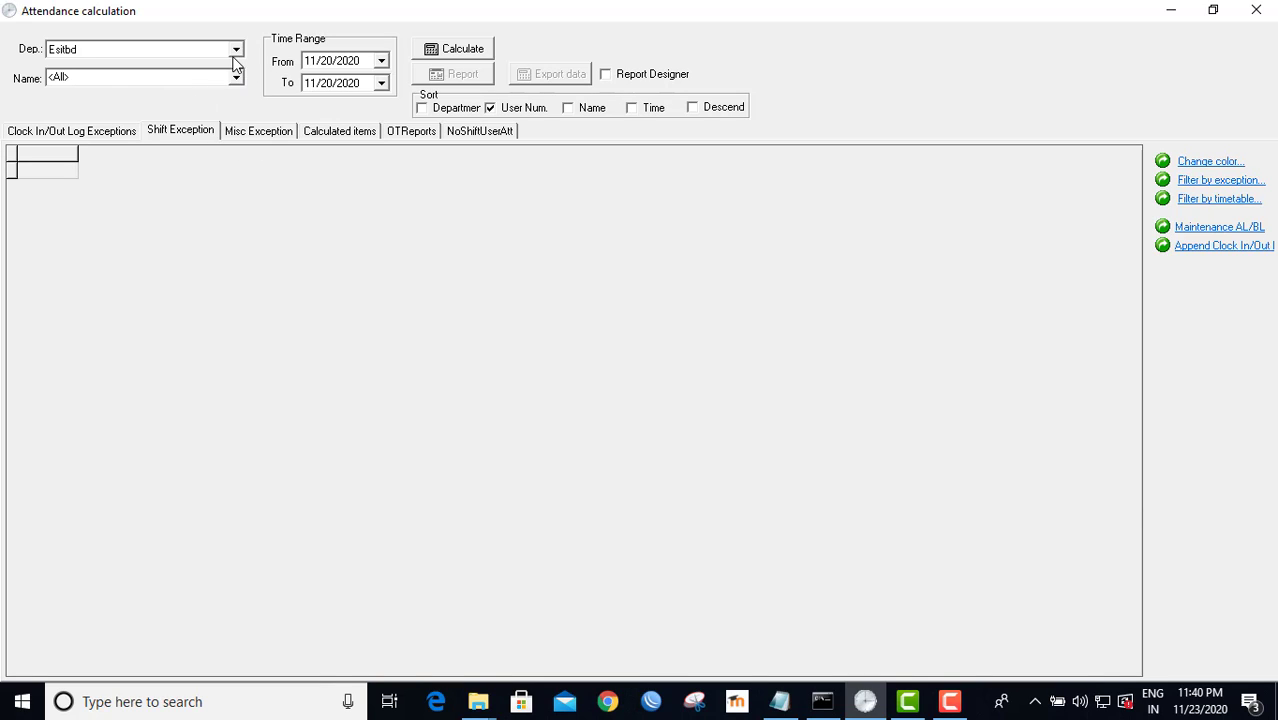
{"action": "left_click", "coordinate": [236, 50]}
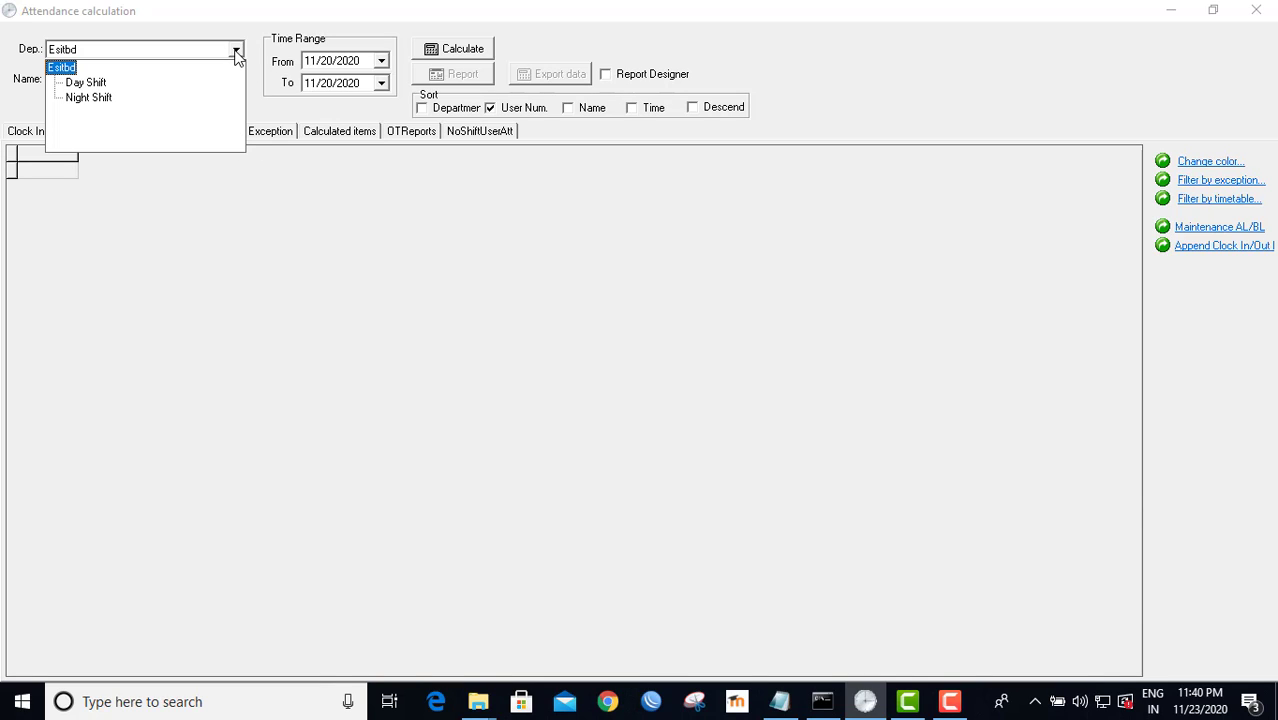
{"action": "left_click", "coordinate": [97, 83]}
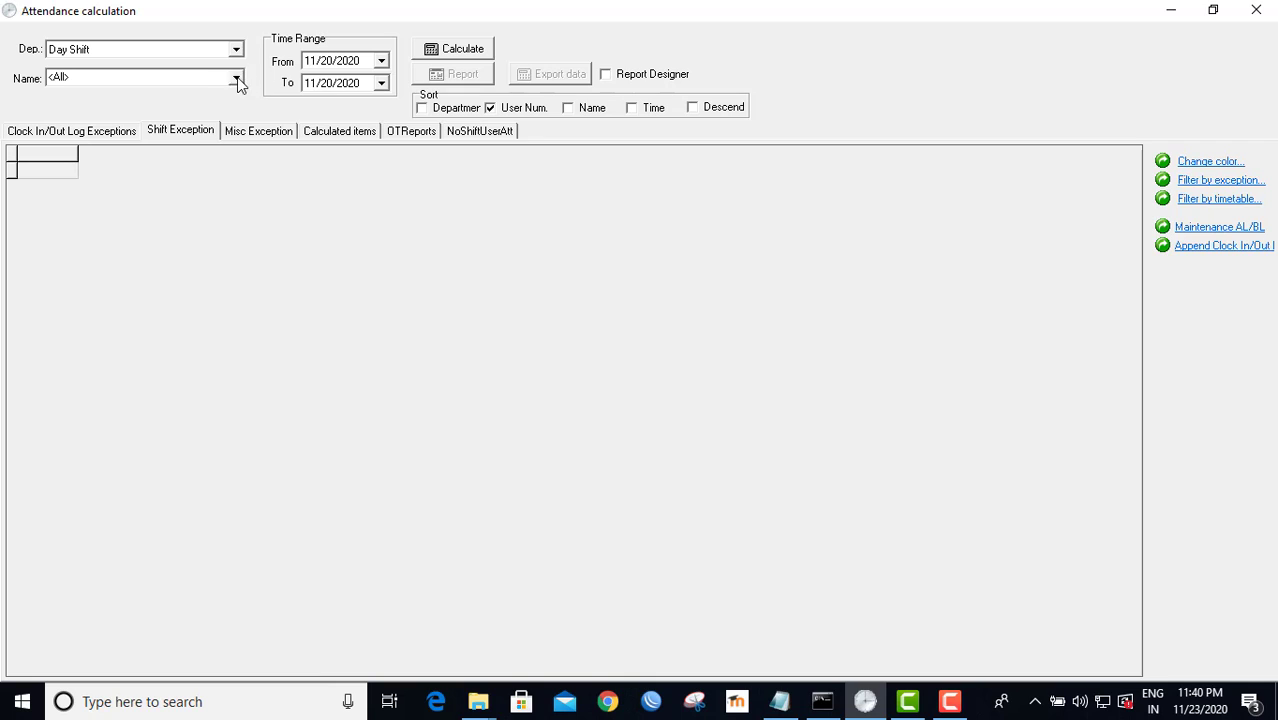
{"action": "left_click", "coordinate": [234, 80]}
{"action": "left_click", "coordinate": [122, 106]}
- Calculate this employee's attendance for the time range 11/23/2020 to 11/23/2020, then close the attendance calculation
{"action": "left_click", "coordinate": [381, 83]}
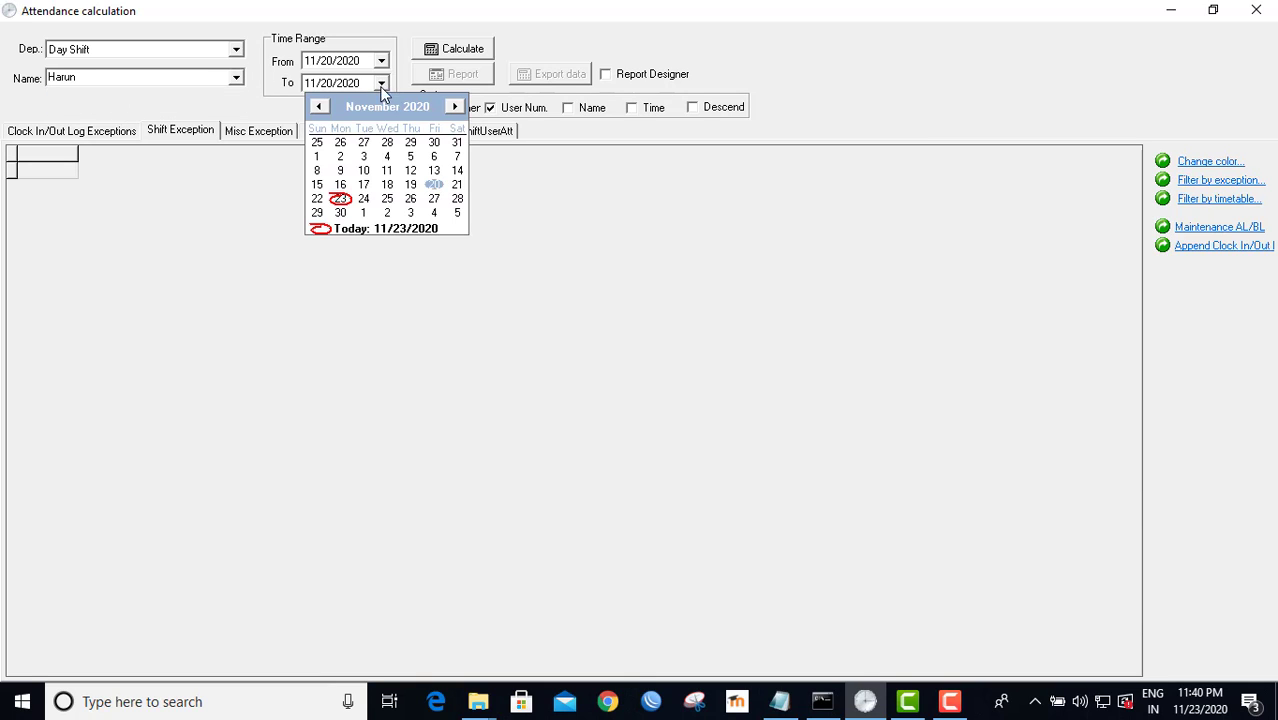
{"action": "left_click", "coordinate": [388, 229]}
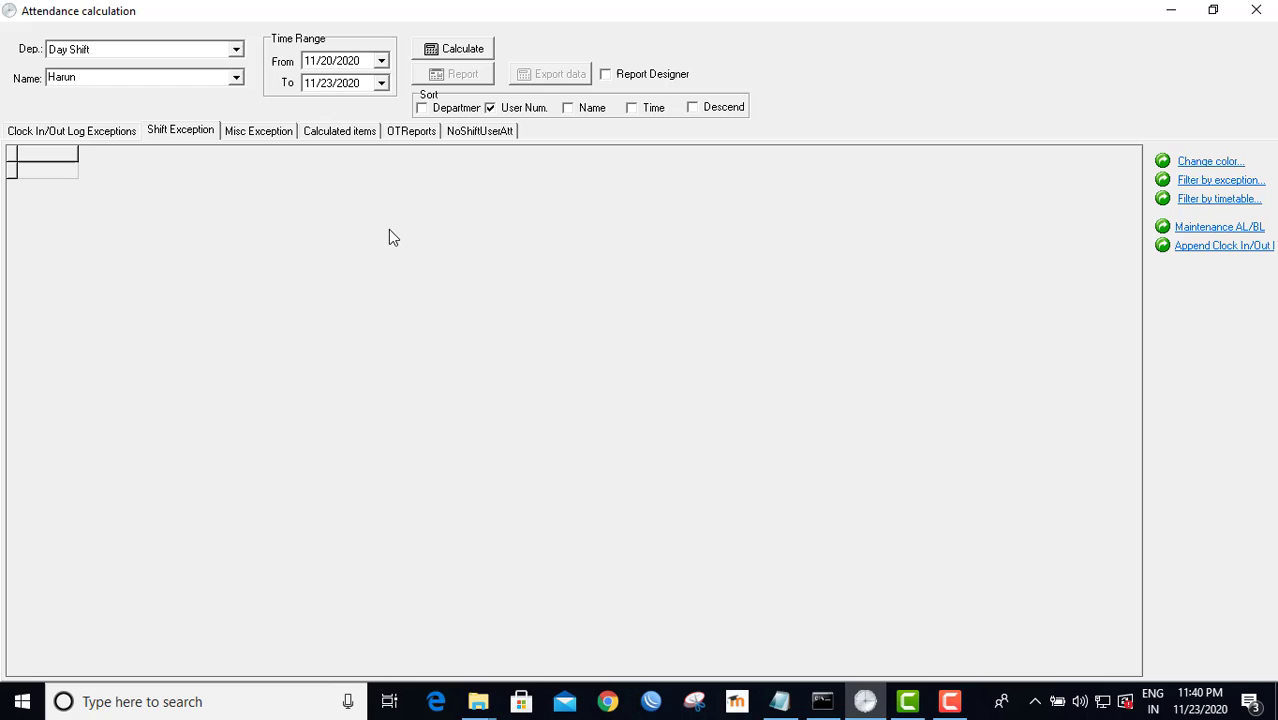
{"action": "left_click", "coordinate": [381, 62]}
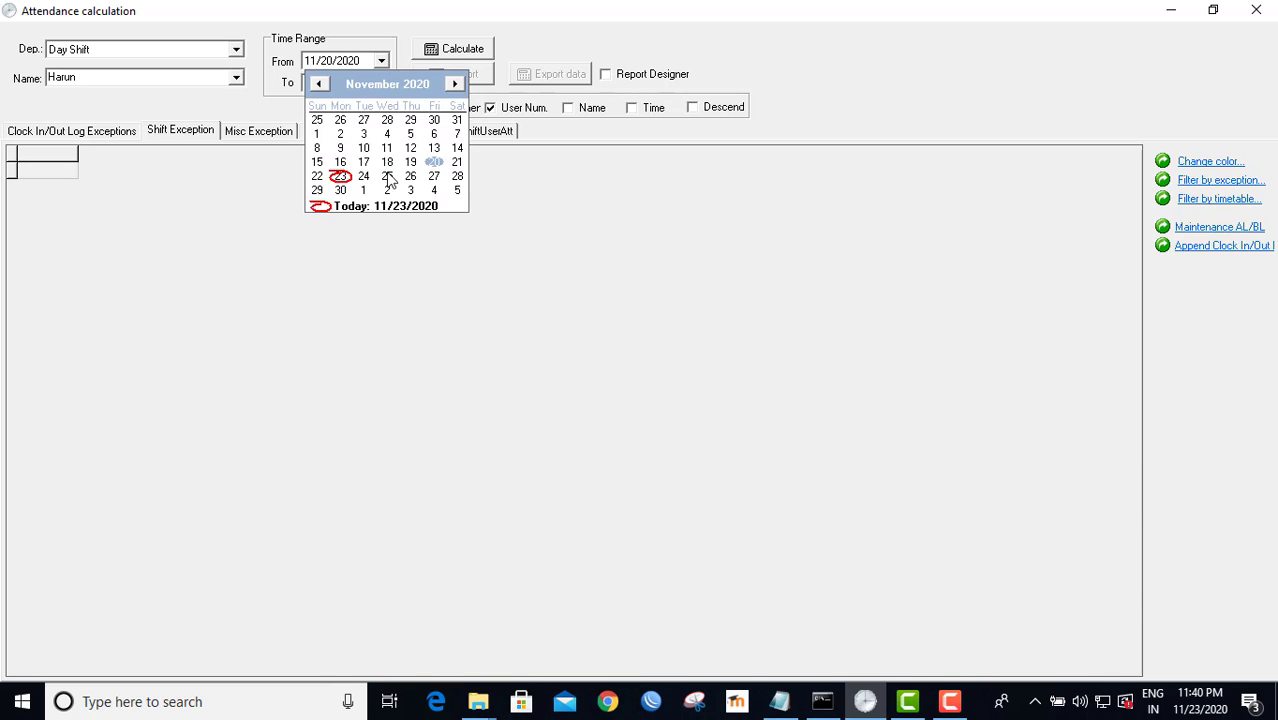
{"action": "left_click", "coordinate": [387, 206]}
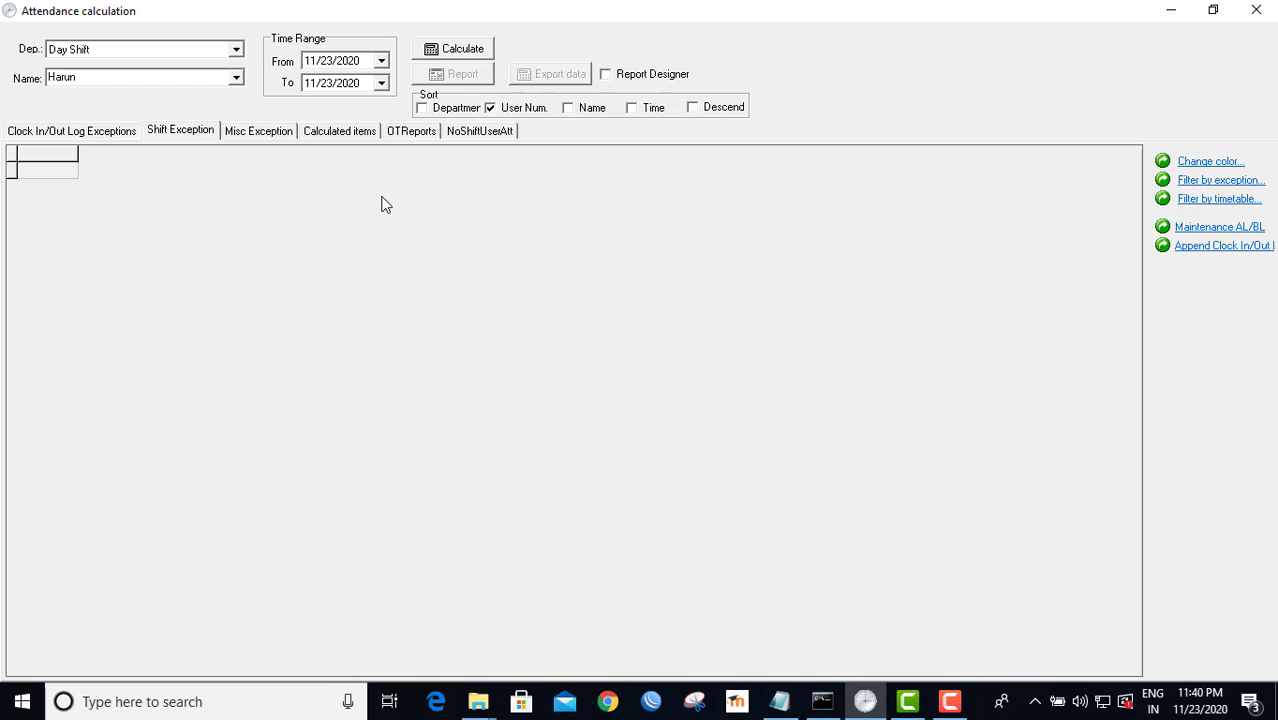
{"action": "left_click", "coordinate": [454, 52]}
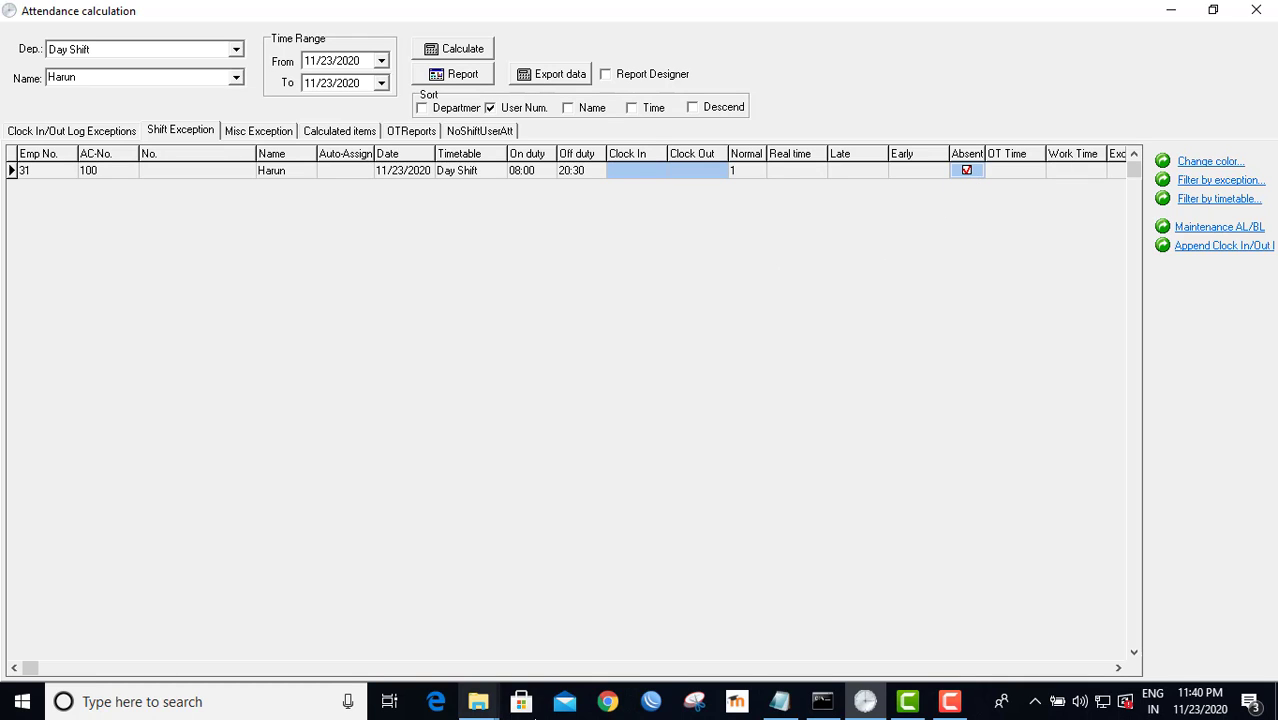
{"action": "left_click", "coordinate": [1264, 16]}
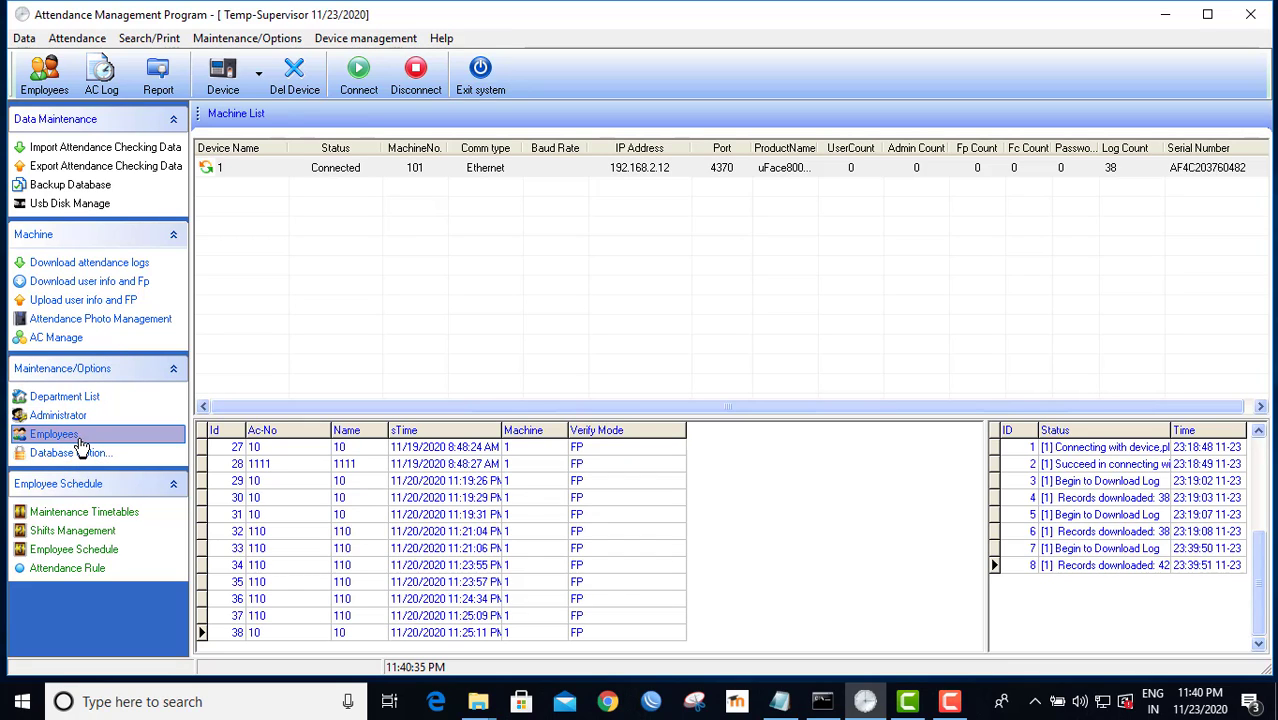
- Check the clock-in and clock-out ranges of the Day Shift timetable in the timetable maintenance
{"action": "left_click", "coordinate": [86, 514]}
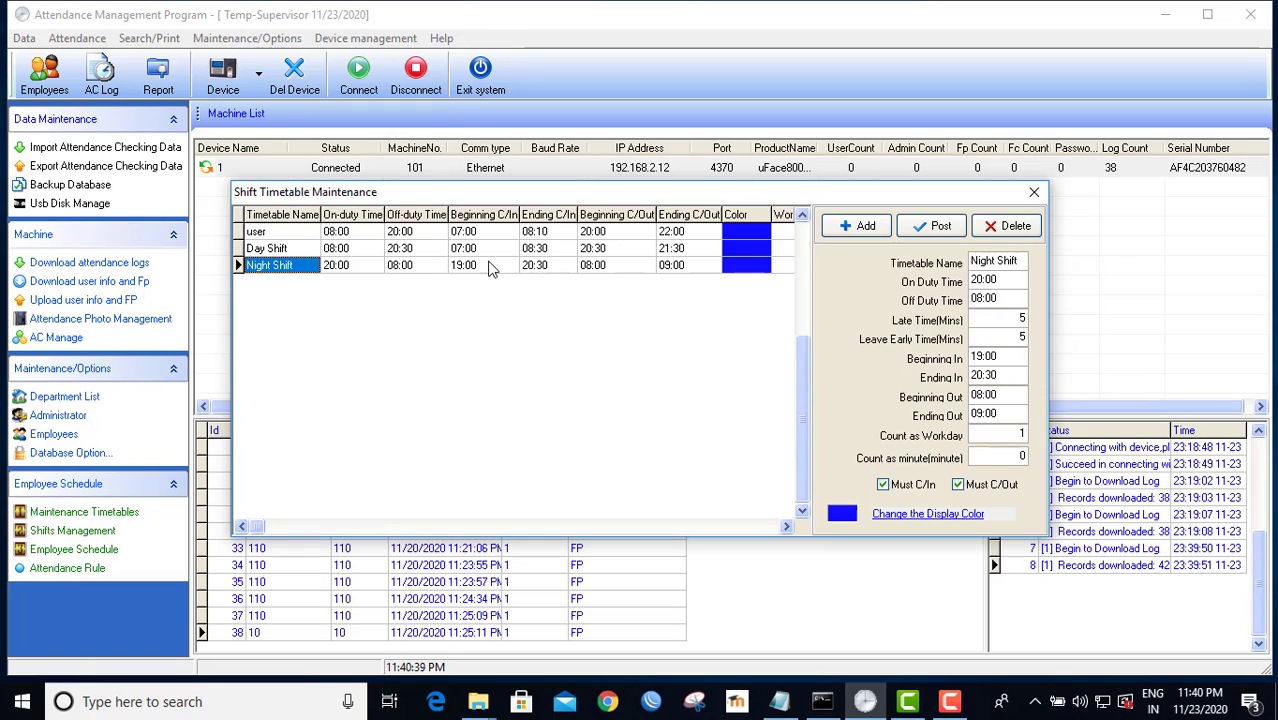
{"action": "left_click", "coordinate": [272, 248]}
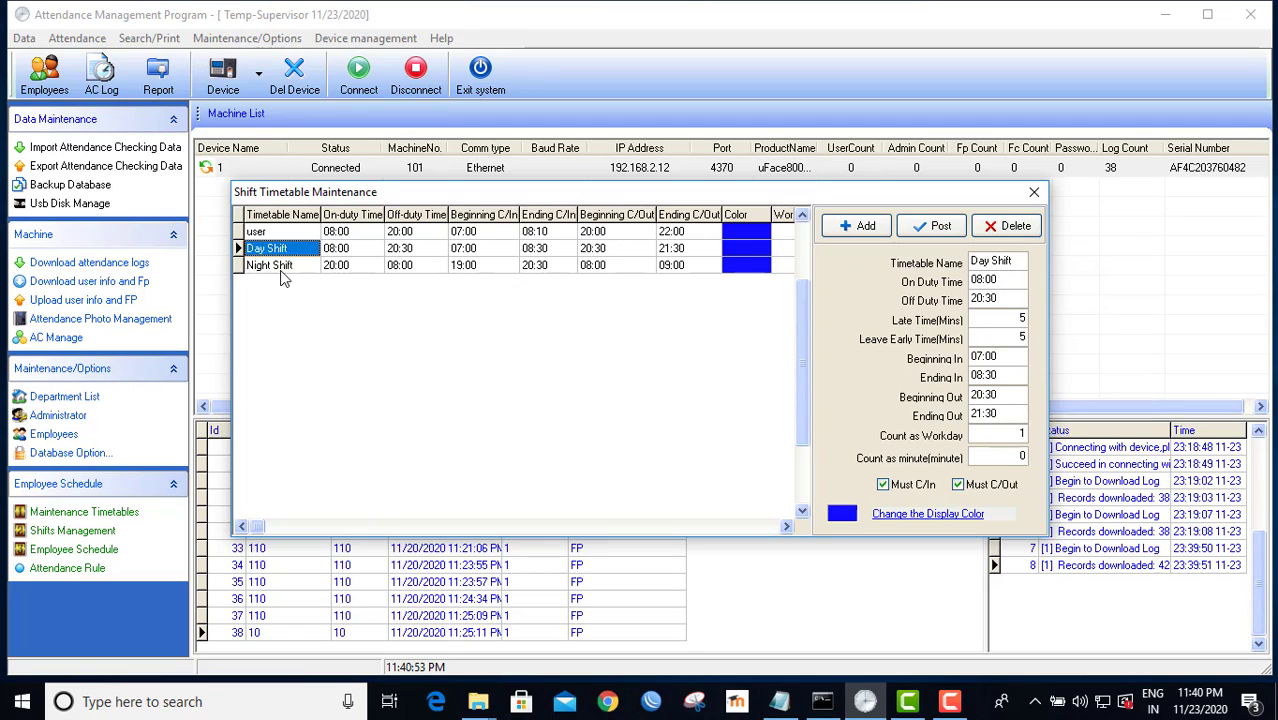
{"action": "left_click", "coordinate": [1034, 192]}
- Calculate the attendance of the Night Shift department's employee for 11/23/2020 to 11/23/2020, then close the attendance calculation
{"action": "left_click", "coordinate": [160, 80]}
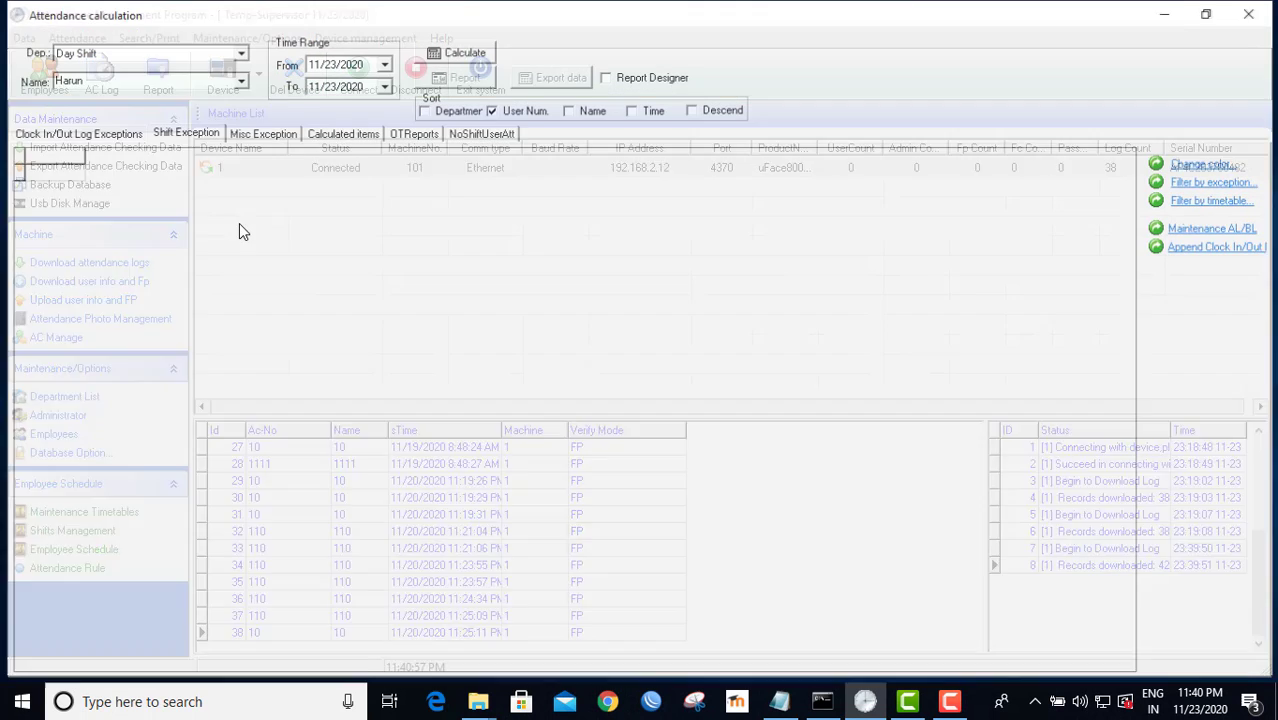
{"action": "left_click", "coordinate": [235, 52]}
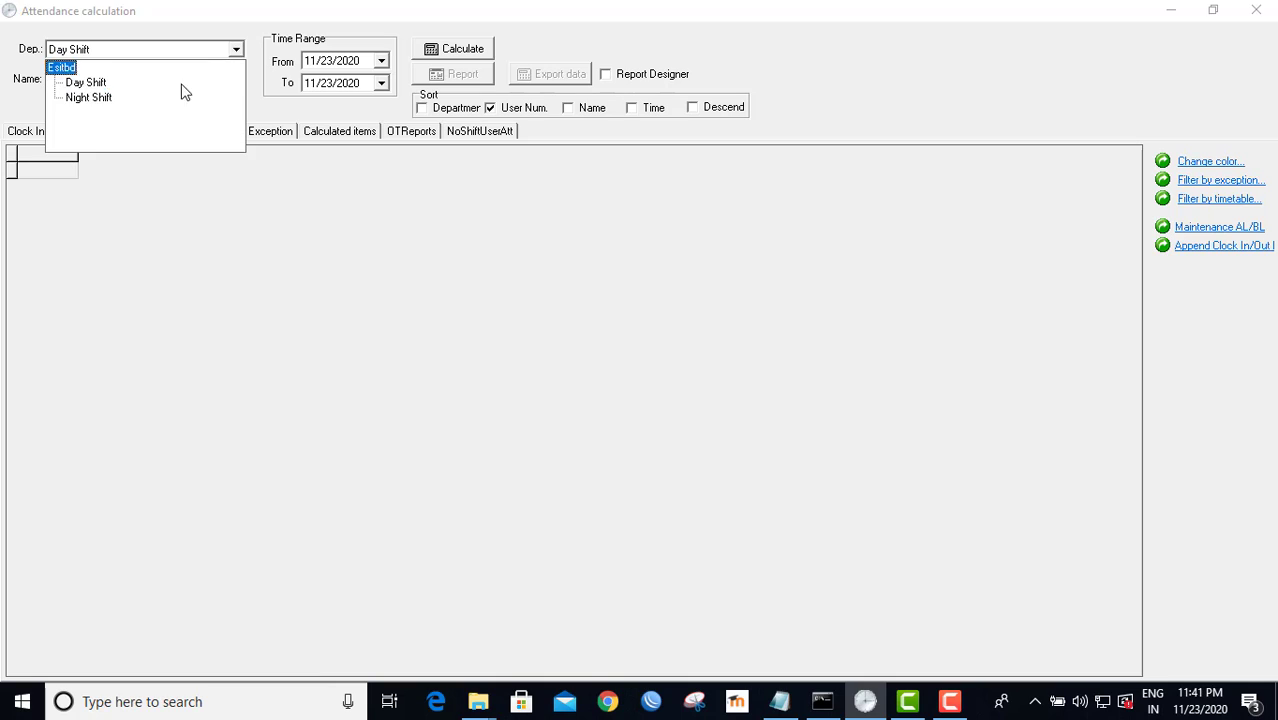
{"action": "left_click", "coordinate": [102, 97]}
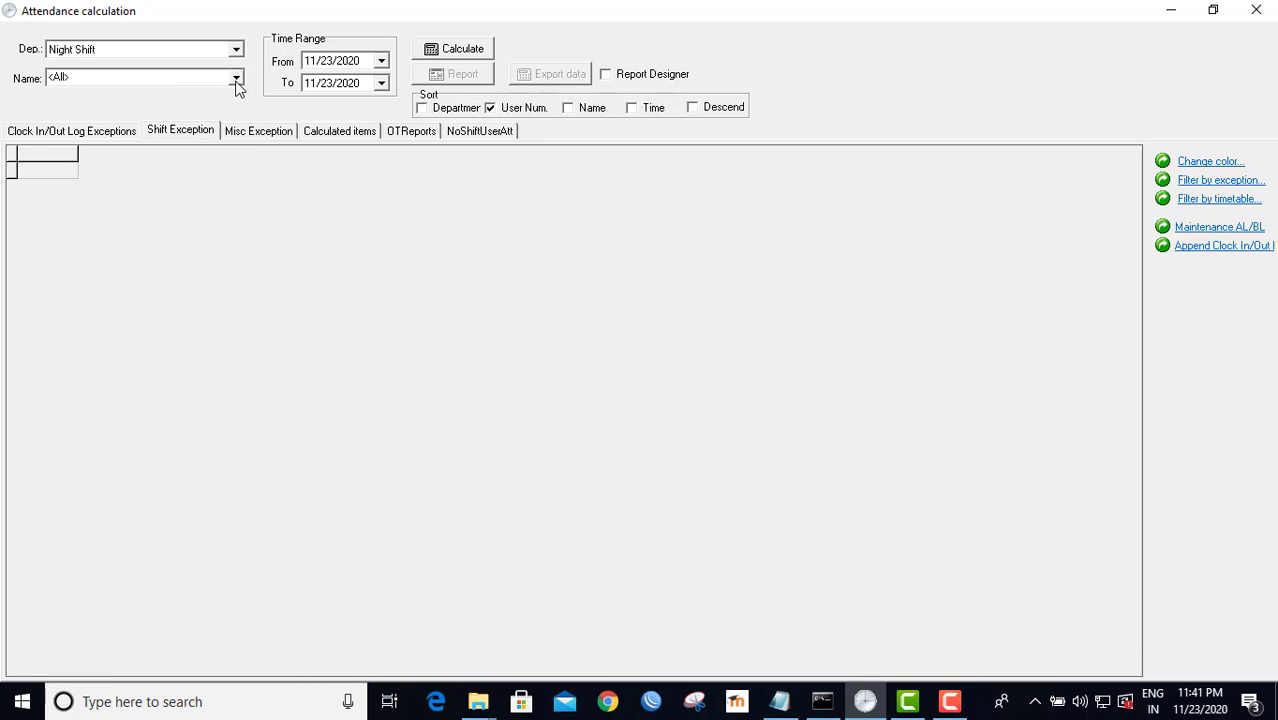
{"action": "left_click", "coordinate": [236, 79]}
{"action": "left_click", "coordinate": [116, 105]}
{"action": "left_click", "coordinate": [442, 52]}
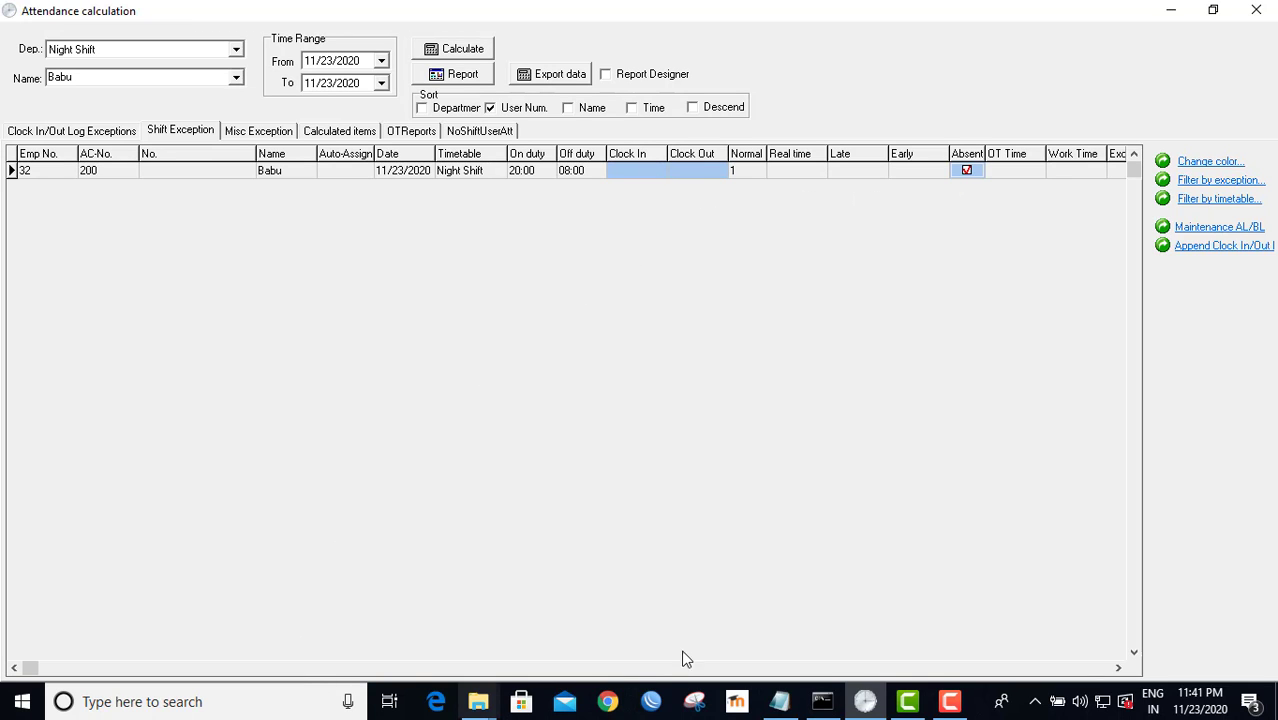
{"action": "left_click", "coordinate": [1256, 10]}
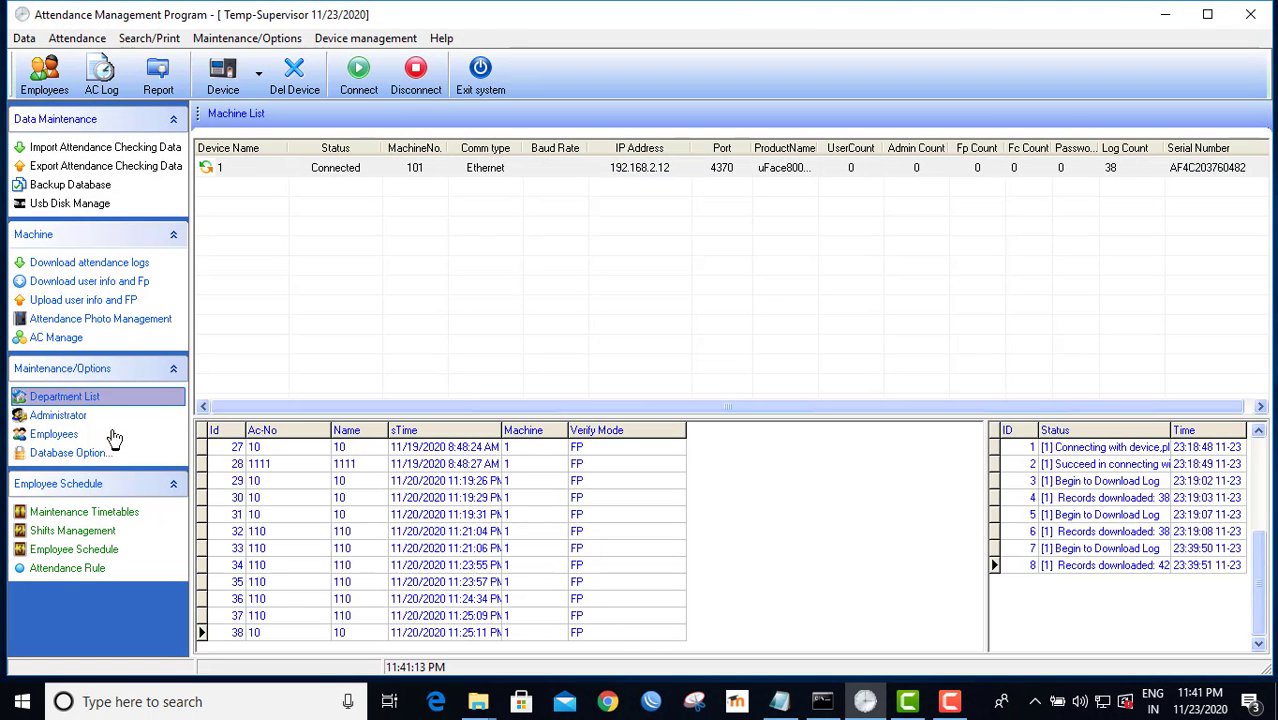
- Check the duty times and clock-in and clock-out ranges of the Night Shift timetable in the timetable maintenance
{"action": "left_click", "coordinate": [95, 513]}
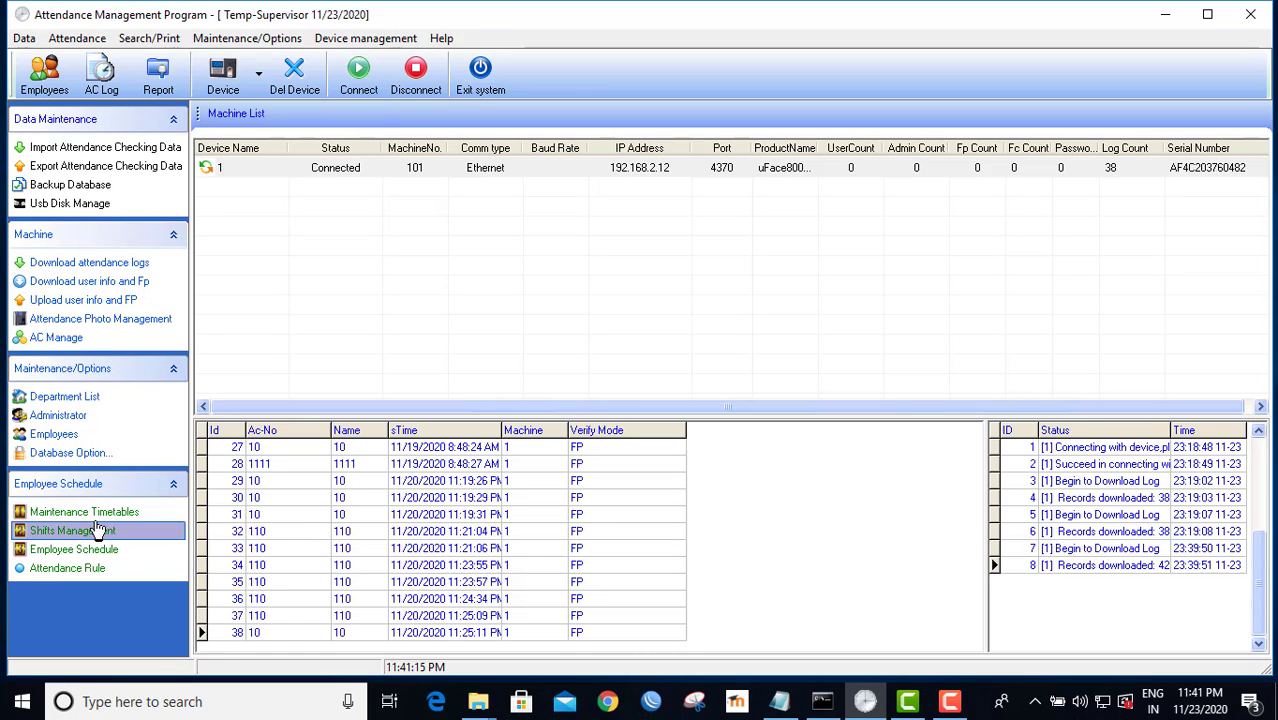
{"action": "left_click", "coordinate": [108, 512]}
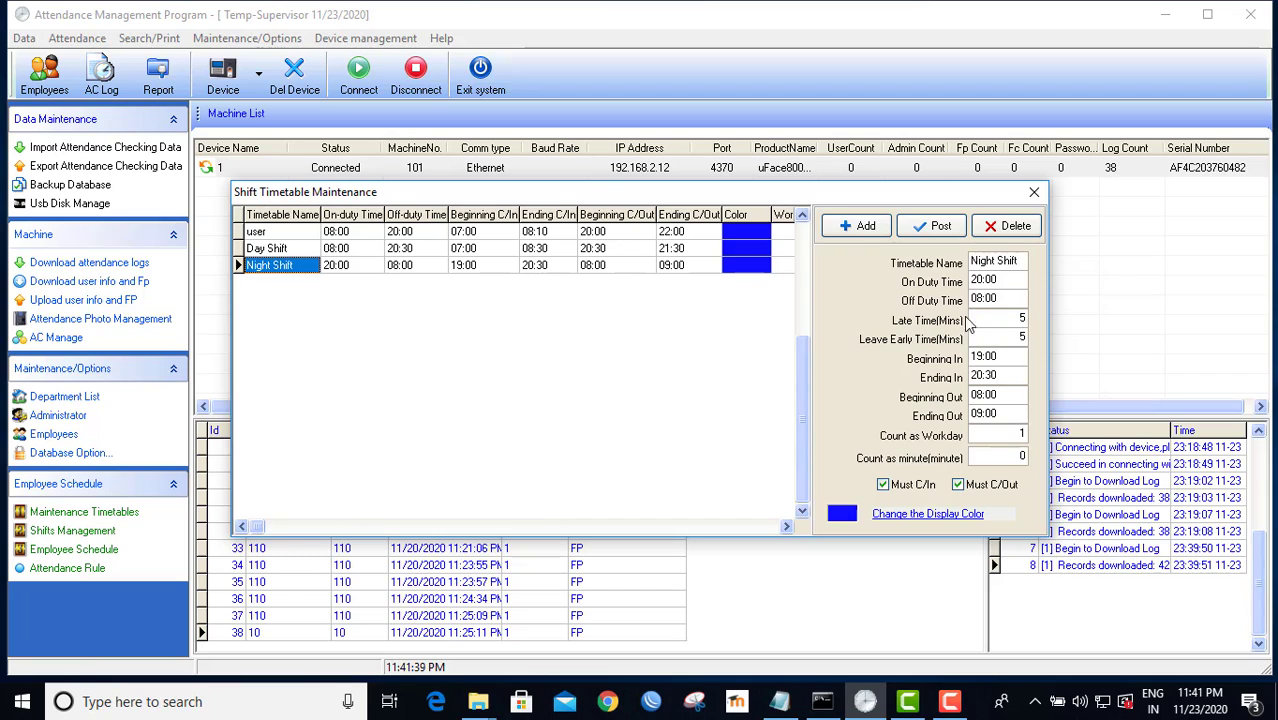
{"action": "left_click", "coordinate": [1034, 192]}
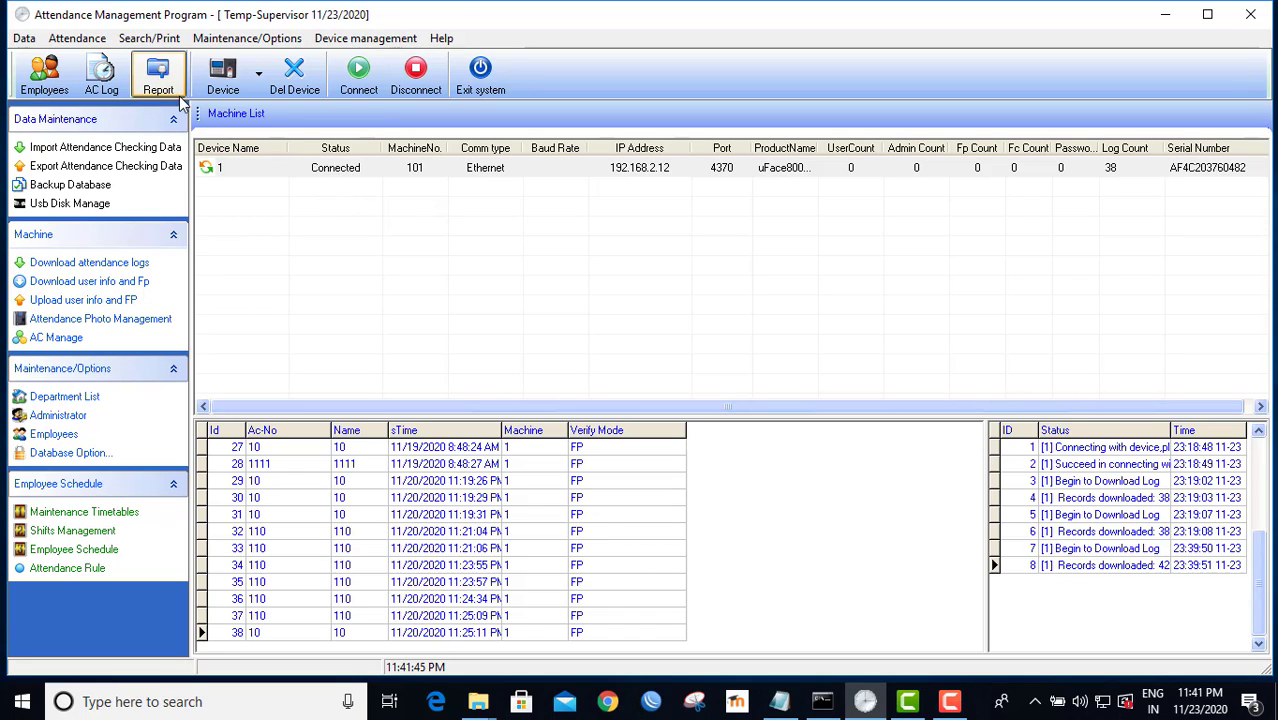
- Search the attendance checking records of the Night Shift department's employee for 11/23/2020 from 00:00:00 to 23:59:00, then close the record search
{"action": "left_click", "coordinate": [103, 80]}
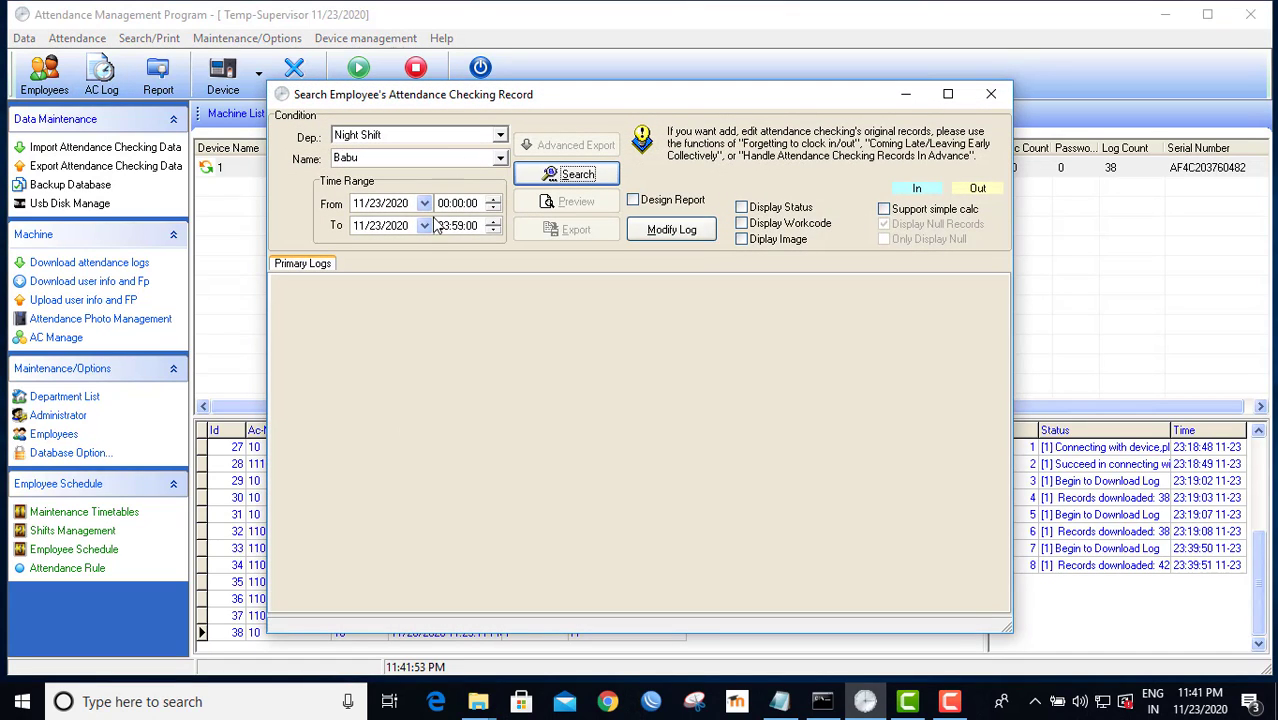
{"action": "left_click", "coordinate": [577, 180]}
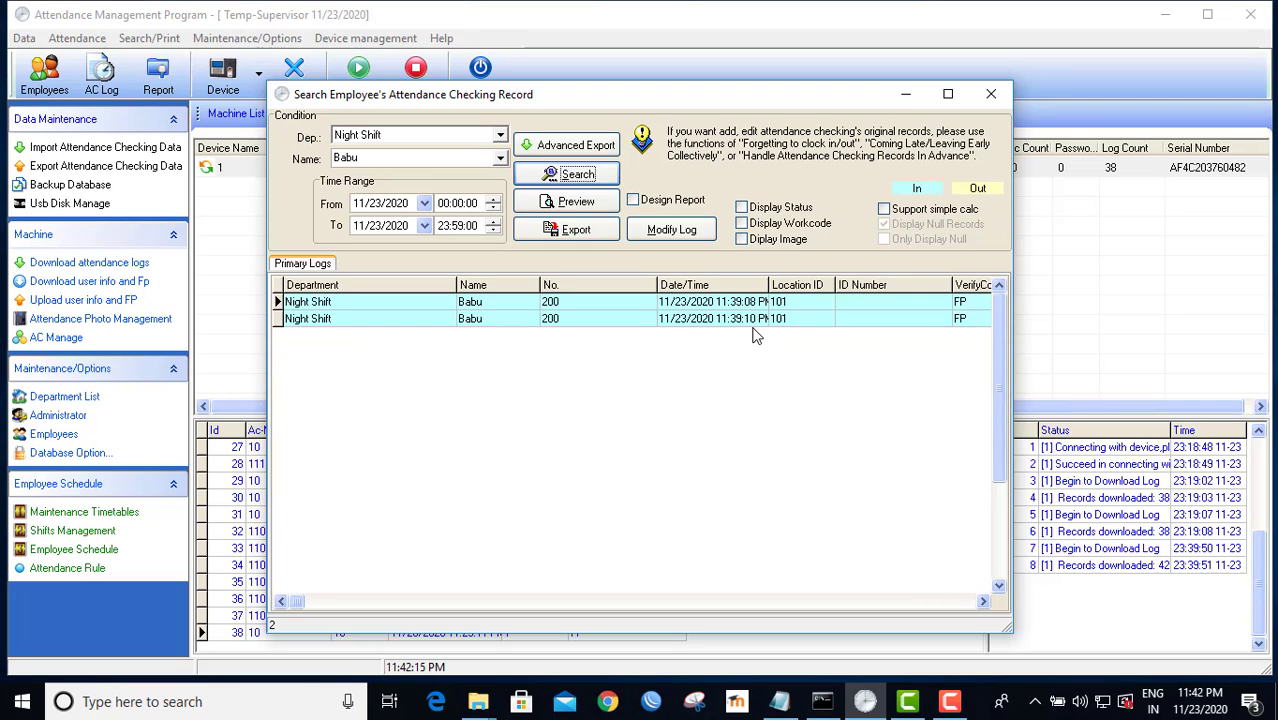
{"action": "left_click", "coordinate": [1002, 95]}
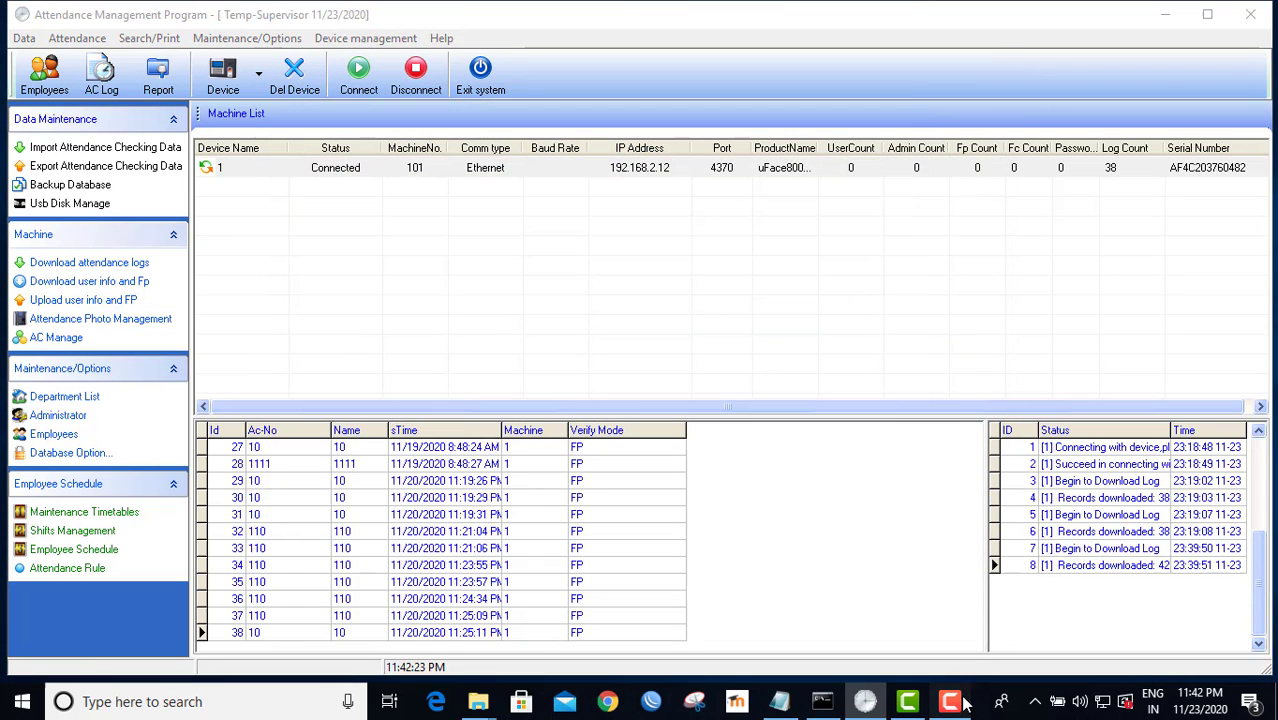